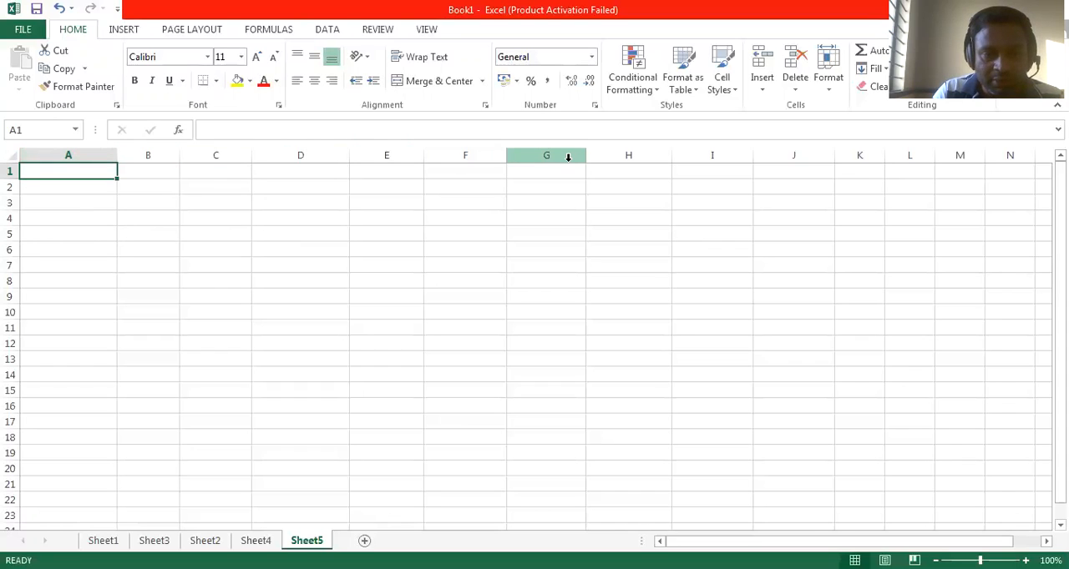
Step: Examine how rows and cells are addressed by selecting rows 1 to 3 and individual cells in columns A, B, C and J
click(6, 171)
click(8, 187)
click(12, 203)
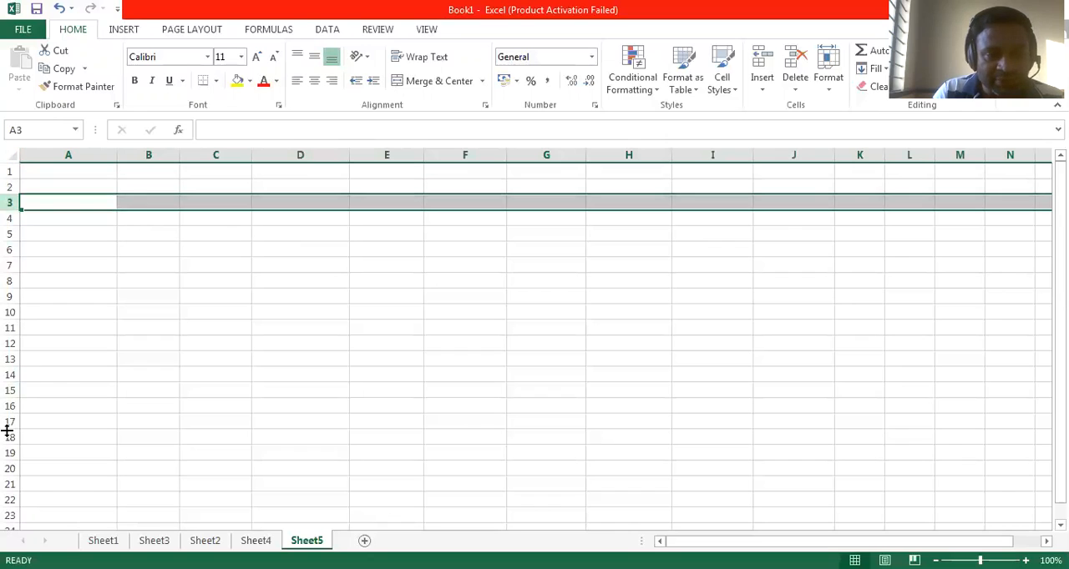
click(67, 389)
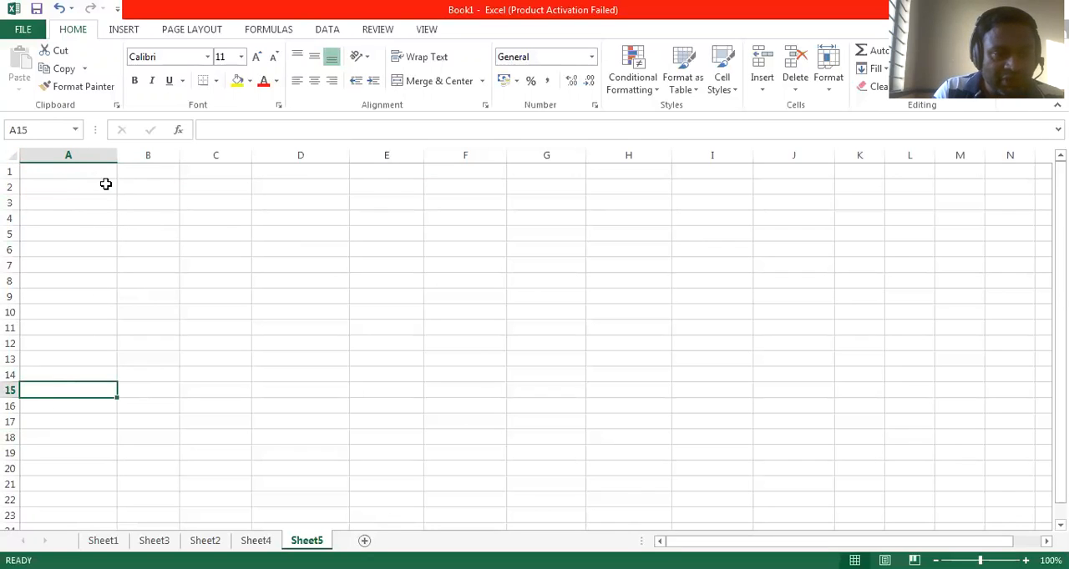
click(84, 173)
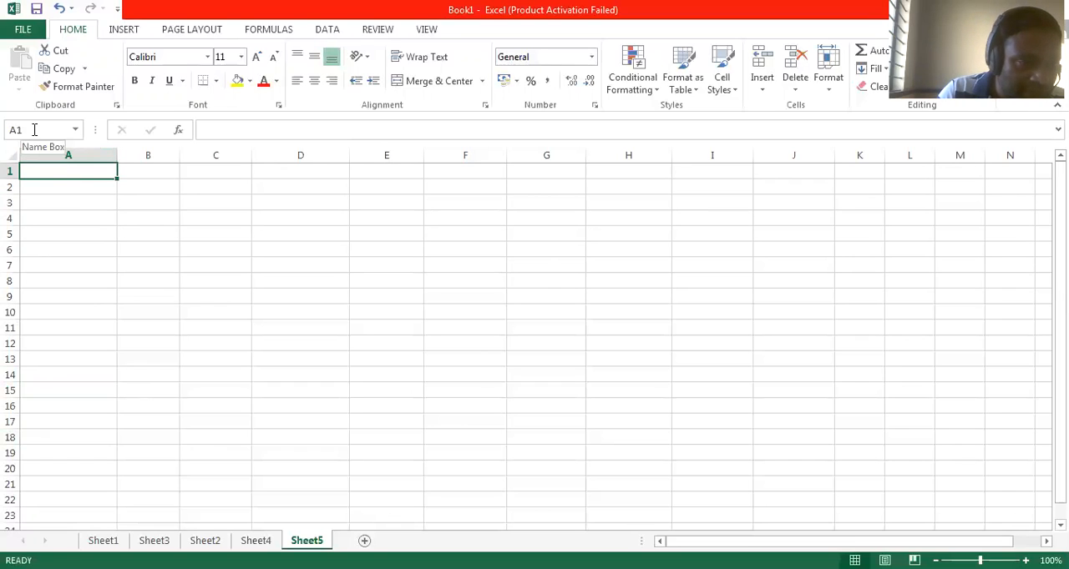
click(52, 186)
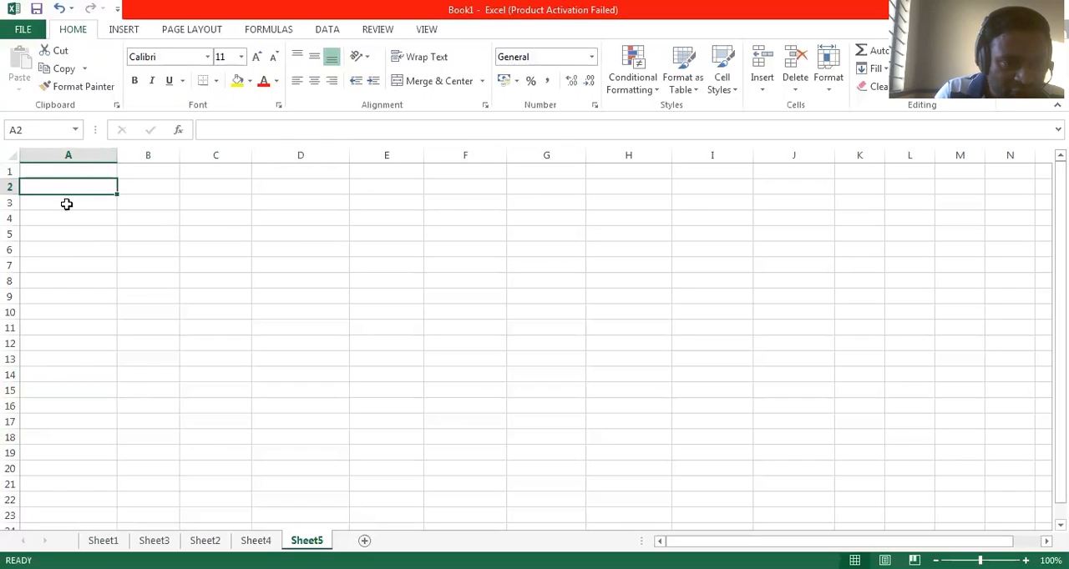
click(67, 206)
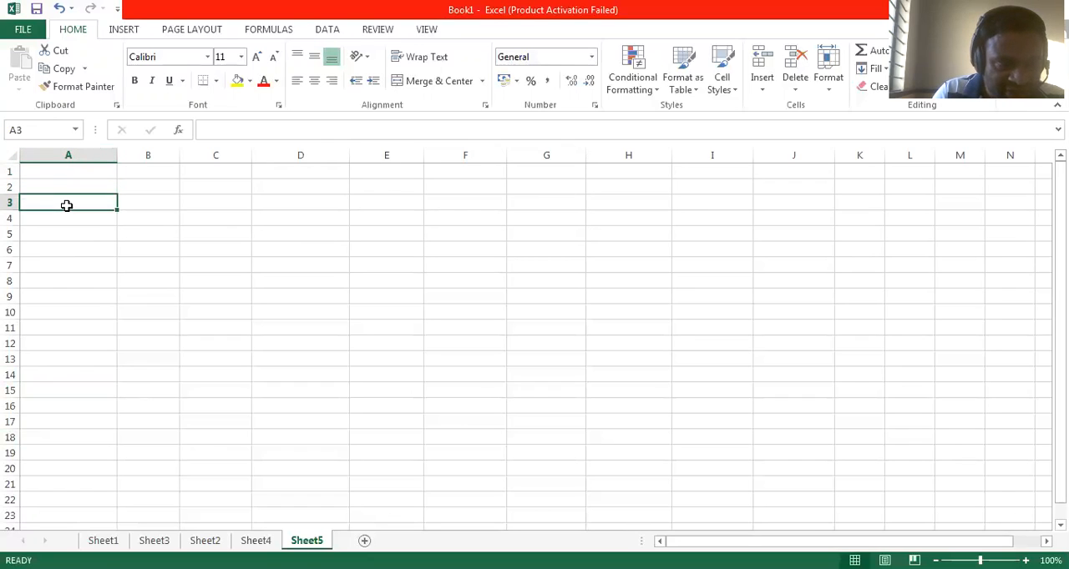
click(146, 172)
click(147, 192)
click(148, 207)
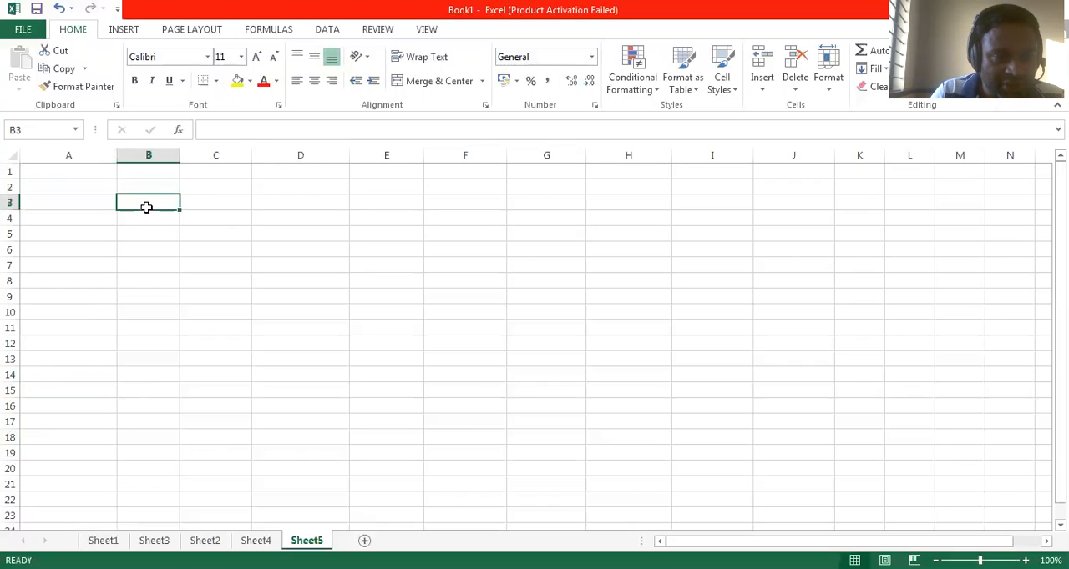
click(204, 177)
click(202, 202)
click(203, 217)
click(203, 233)
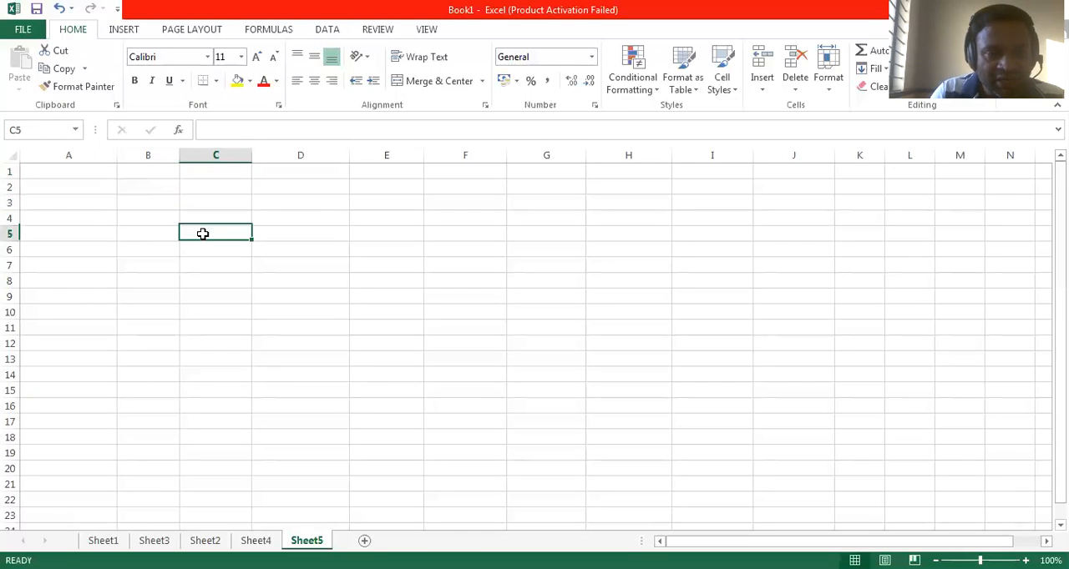
click(222, 219)
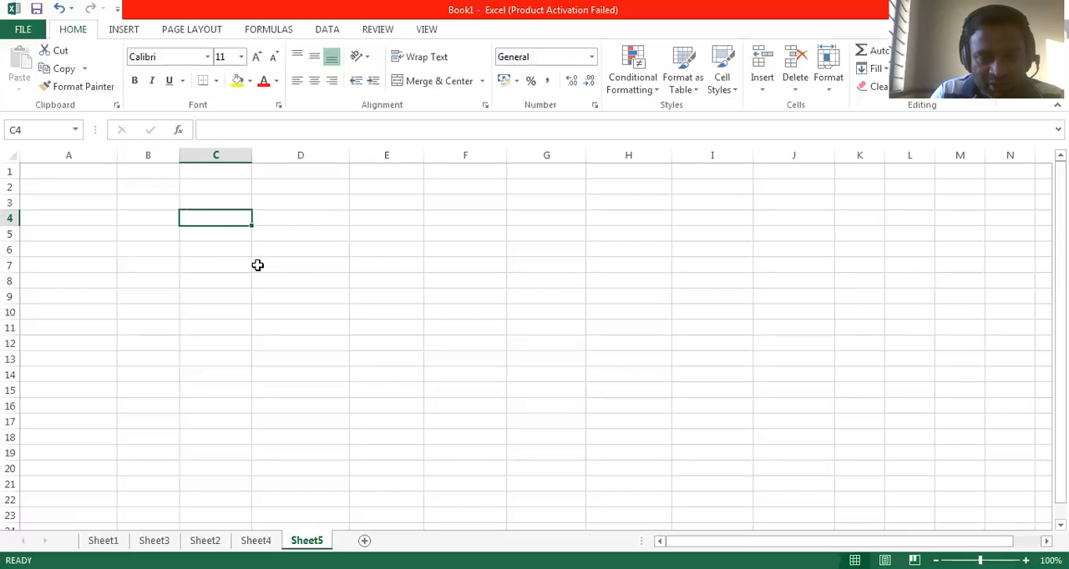
click(799, 269)
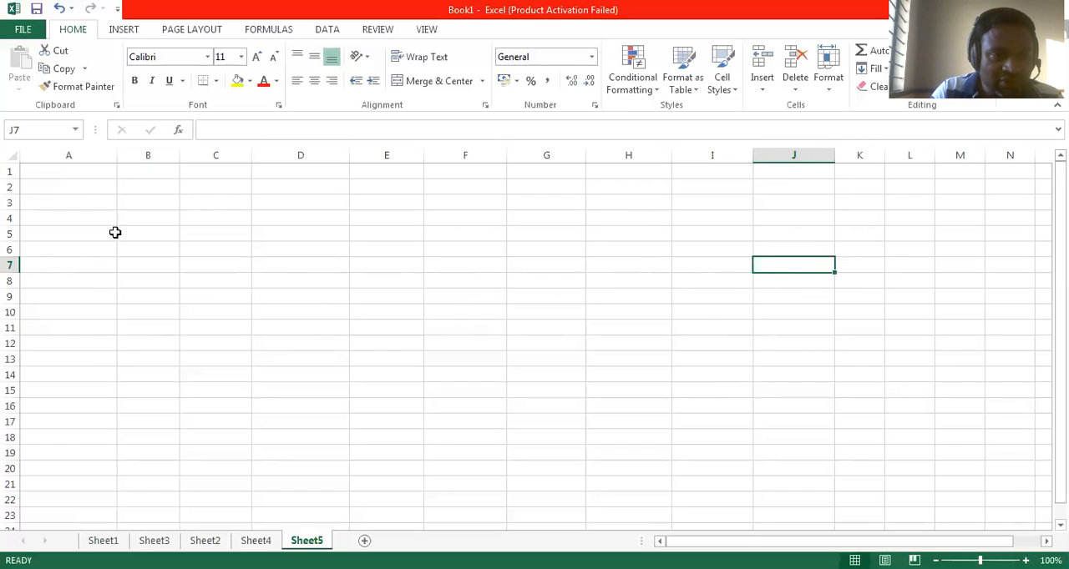
Step: Enter the heading Addition in cell A1 of Sheet5
click(93, 179)
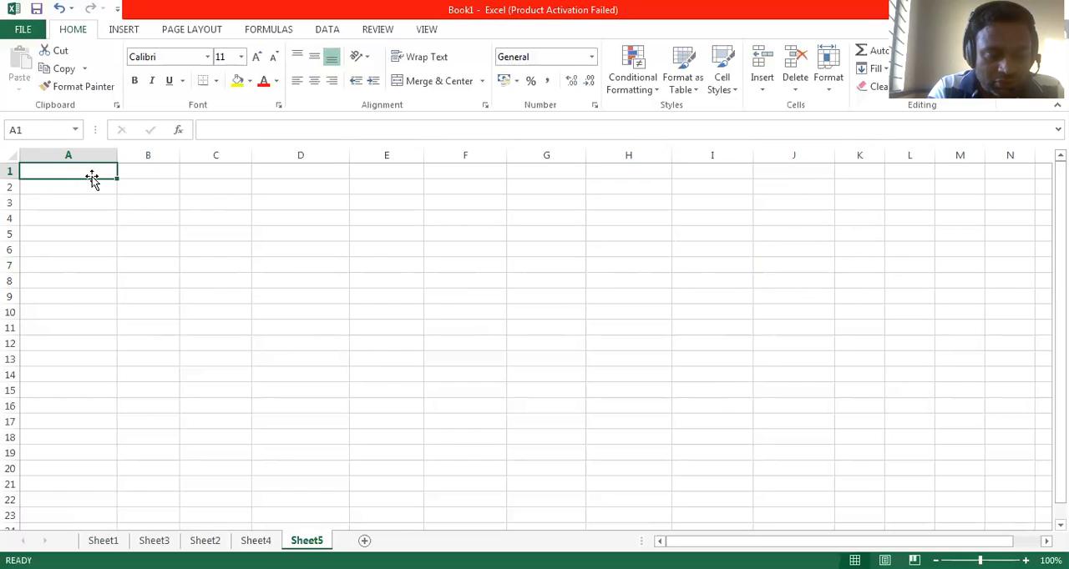
text(Addi)
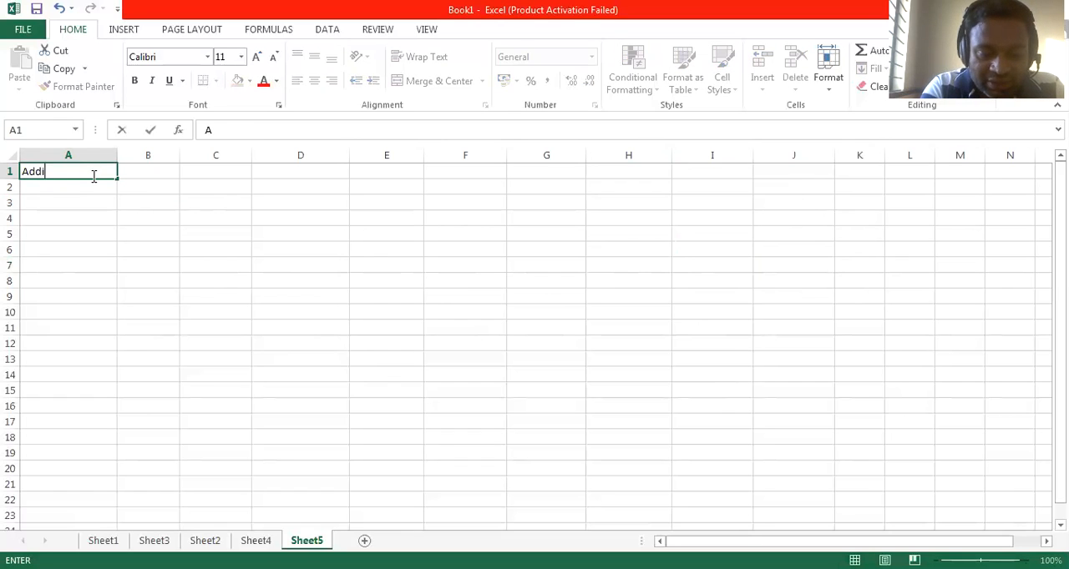
text(tion)
key(Return)
Step: Enter the numbers 410, 520, 470, 120 and 300 down cells A2 to A6 under the heading
text(410)
key(Return)
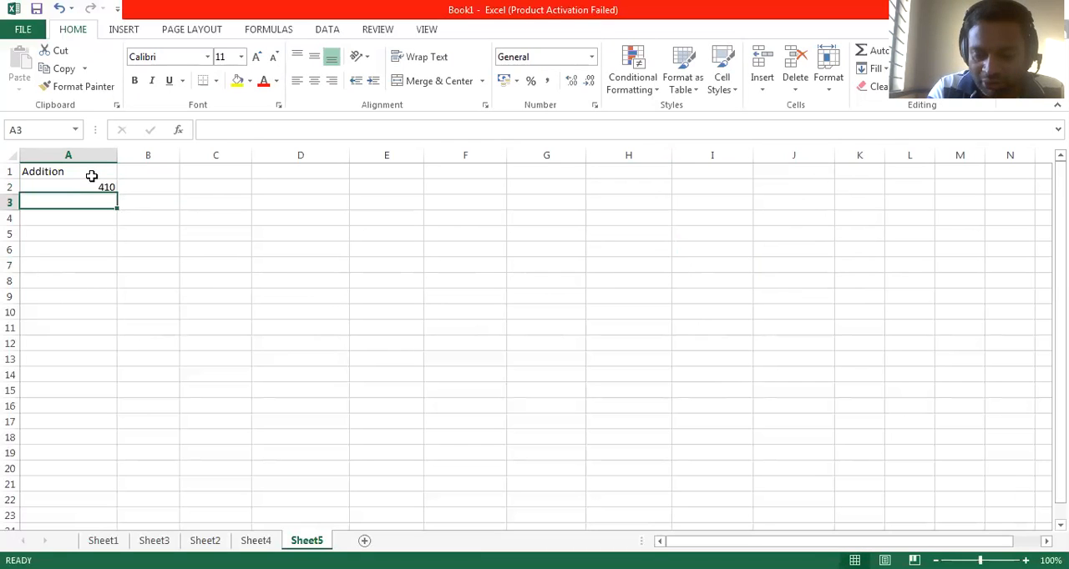
text(520)
key(Return)
text(470)
key(Return)
text(120)
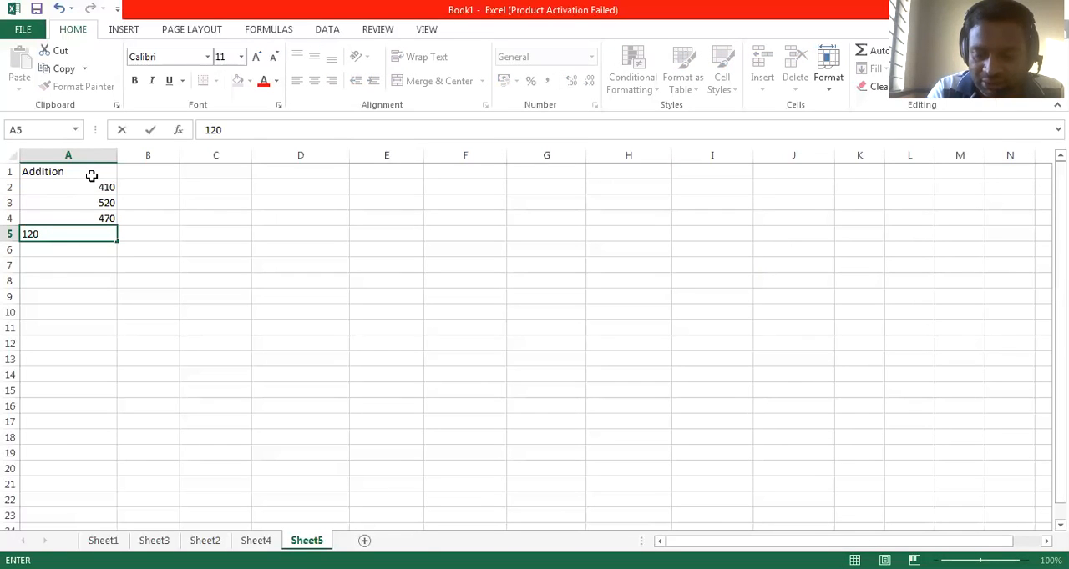
key(Return)
text(300)
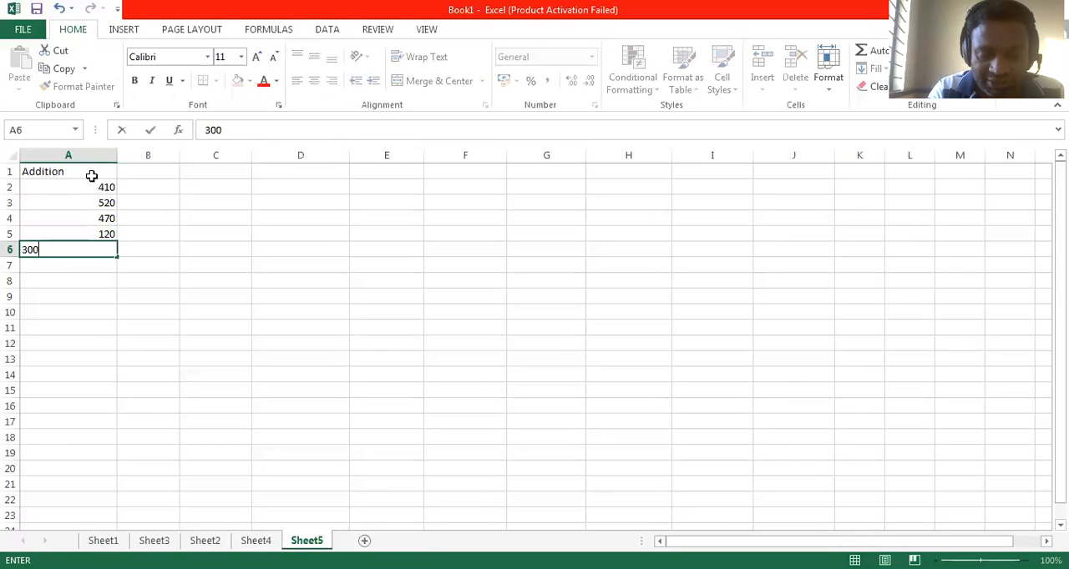
key(Return)
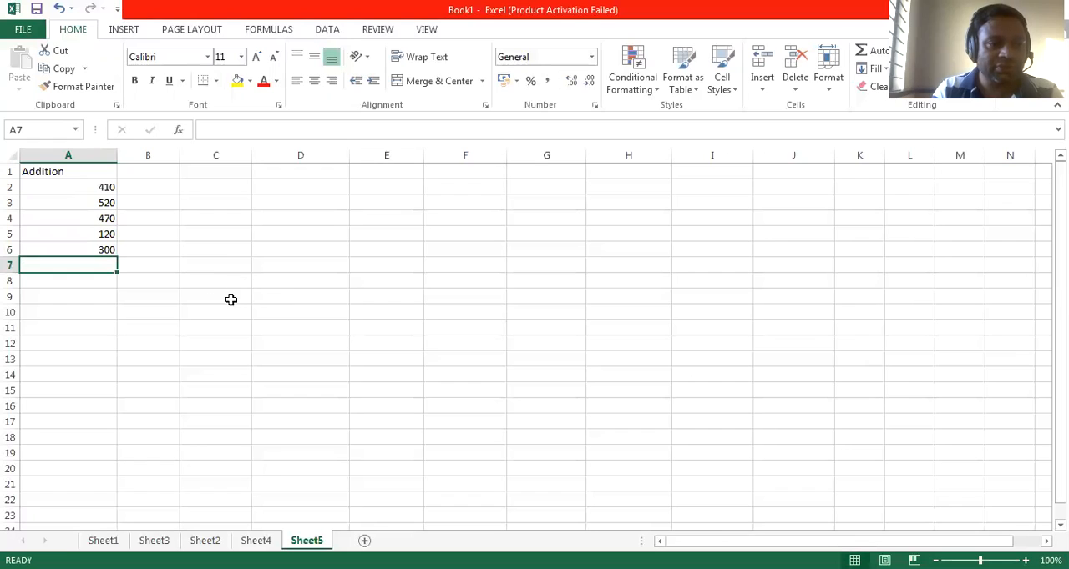
Step: Add up the column's numbers in cell A8 with the formula =SUM(A2:A6) and review the entered formula
click(91, 284)
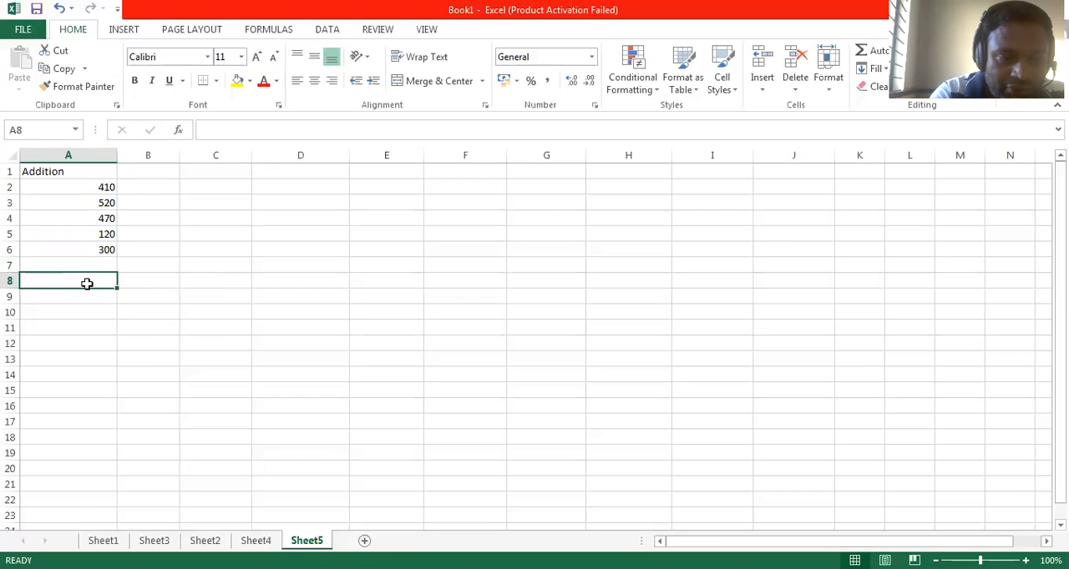
text(=)
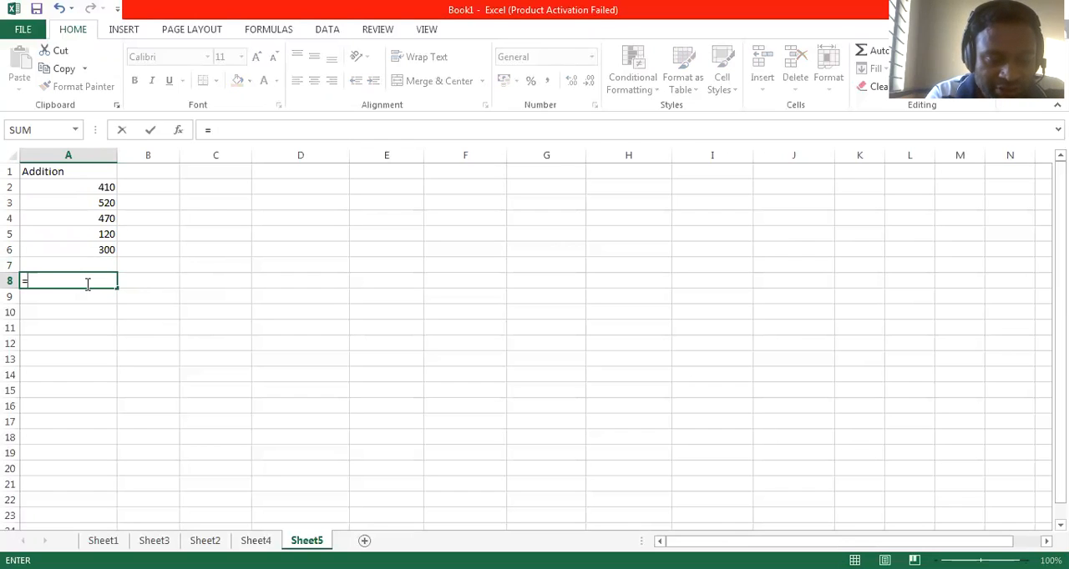
text(sum()
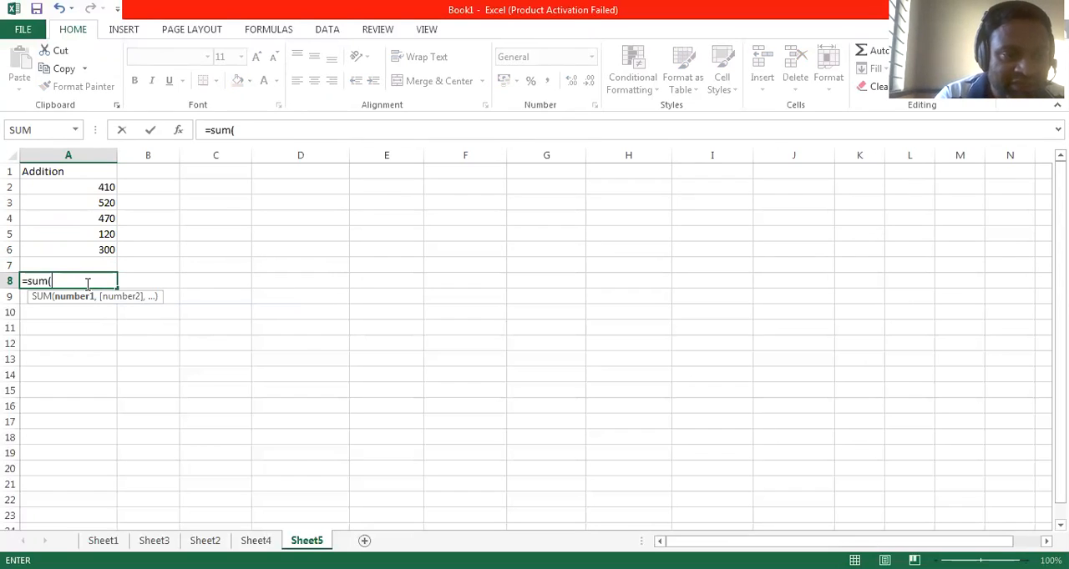
text(a2:)
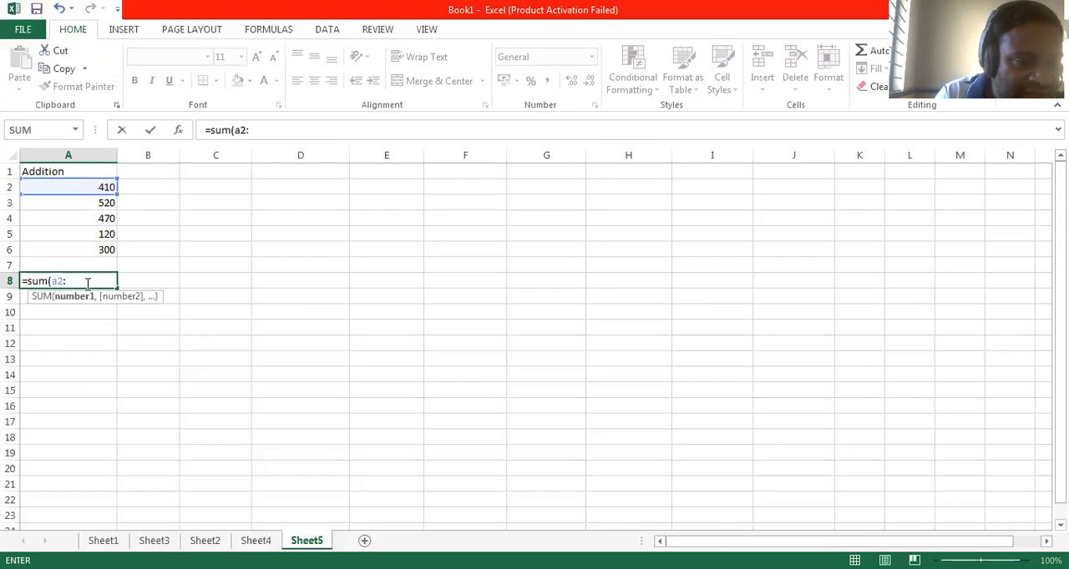
text(a6)
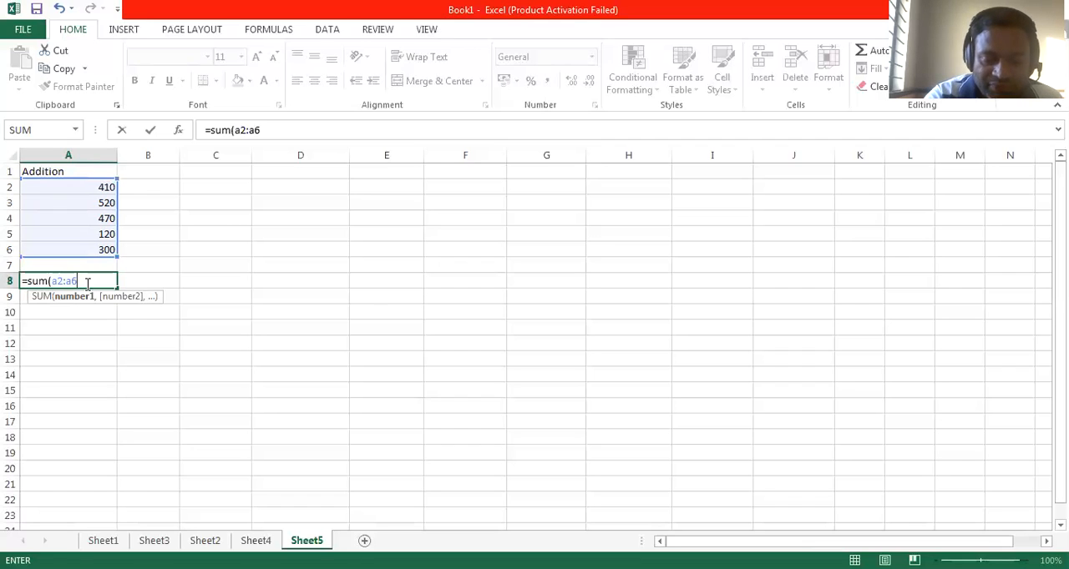
text())
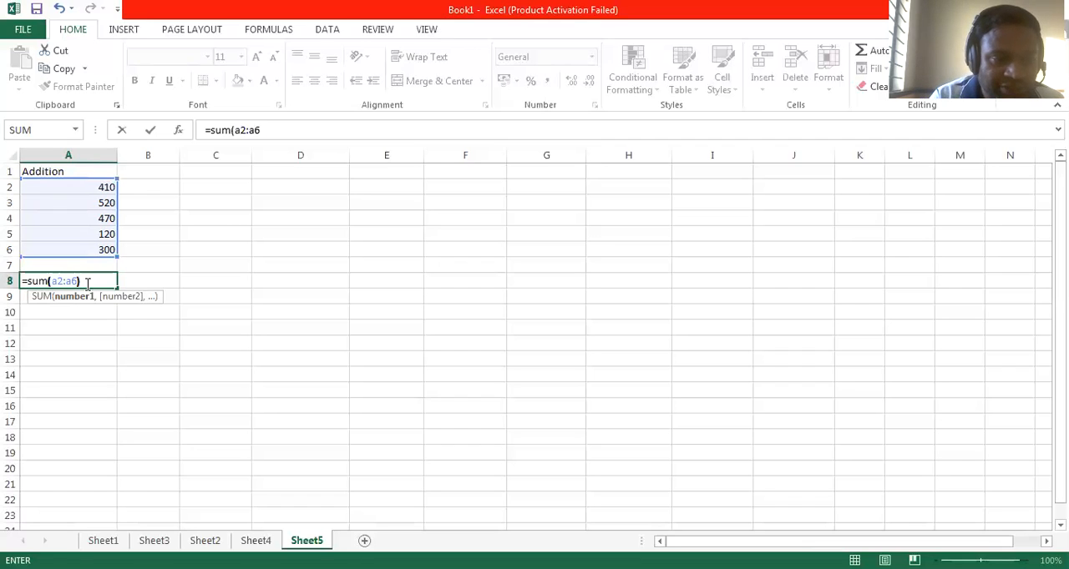
key(Return)
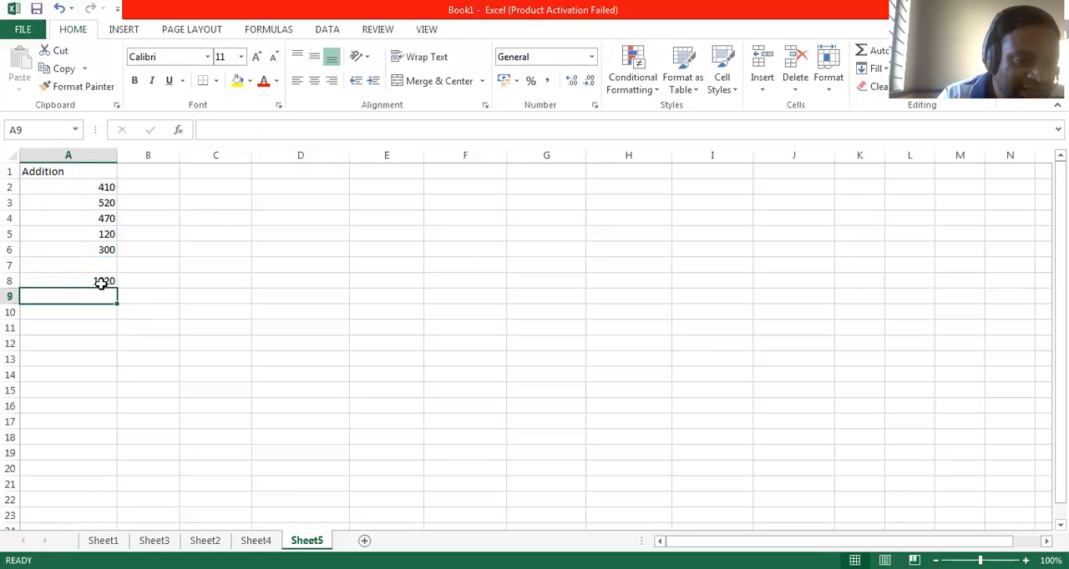
click(105, 282)
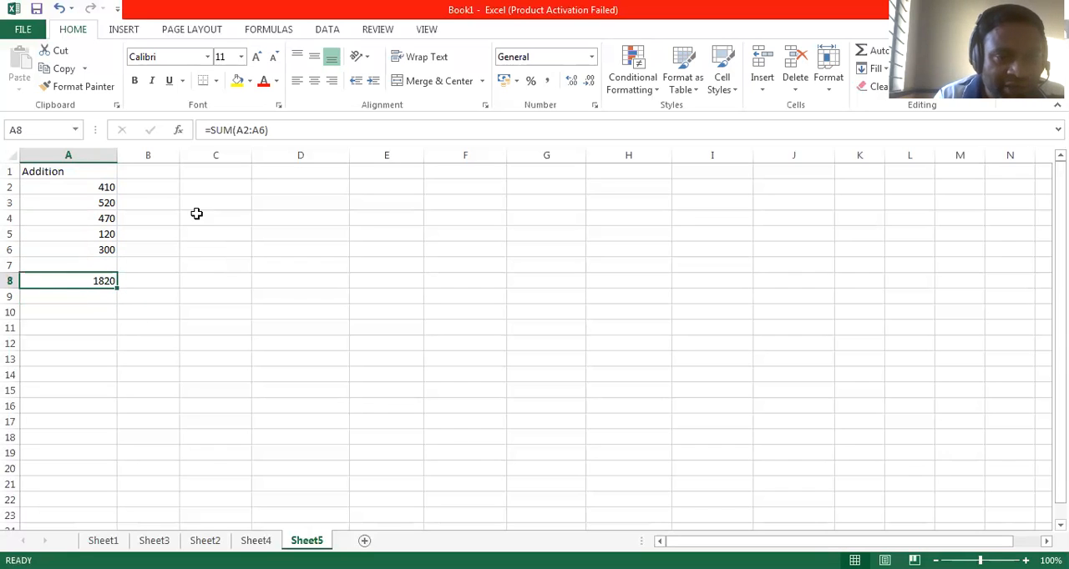
click(271, 129)
drag(269, 130, 205, 130)
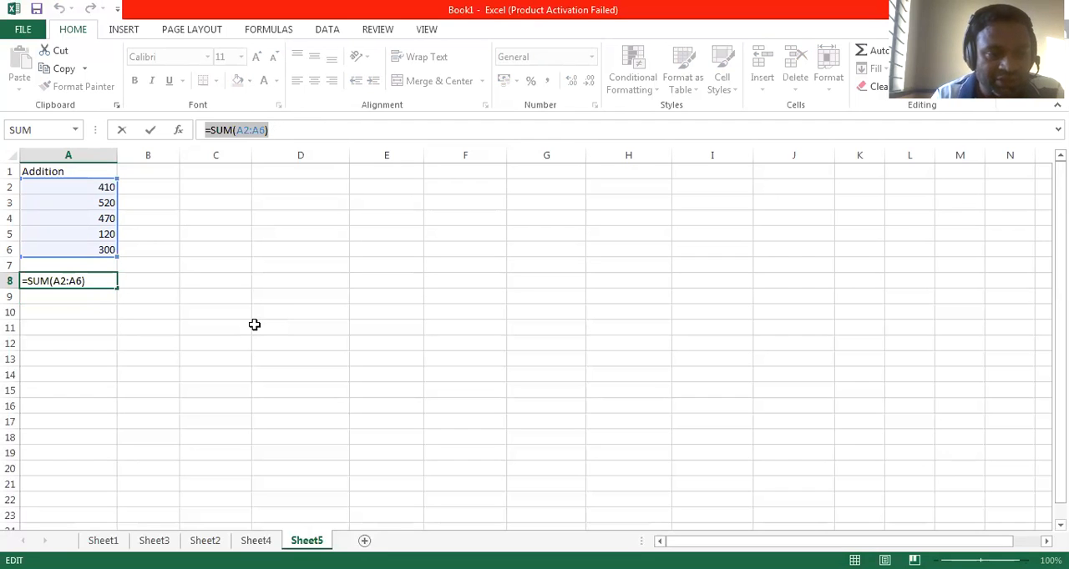
key(ctrl+Return)
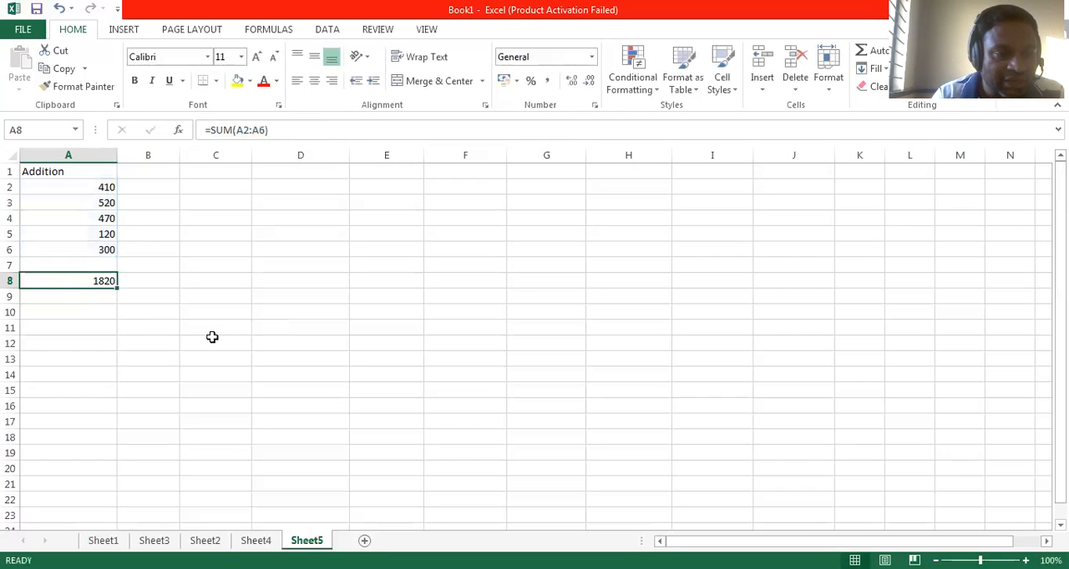
Step: Add the same five numbers cell by cell in A10 with the formula =(A2+A3+A4+A5+A6)
click(99, 310)
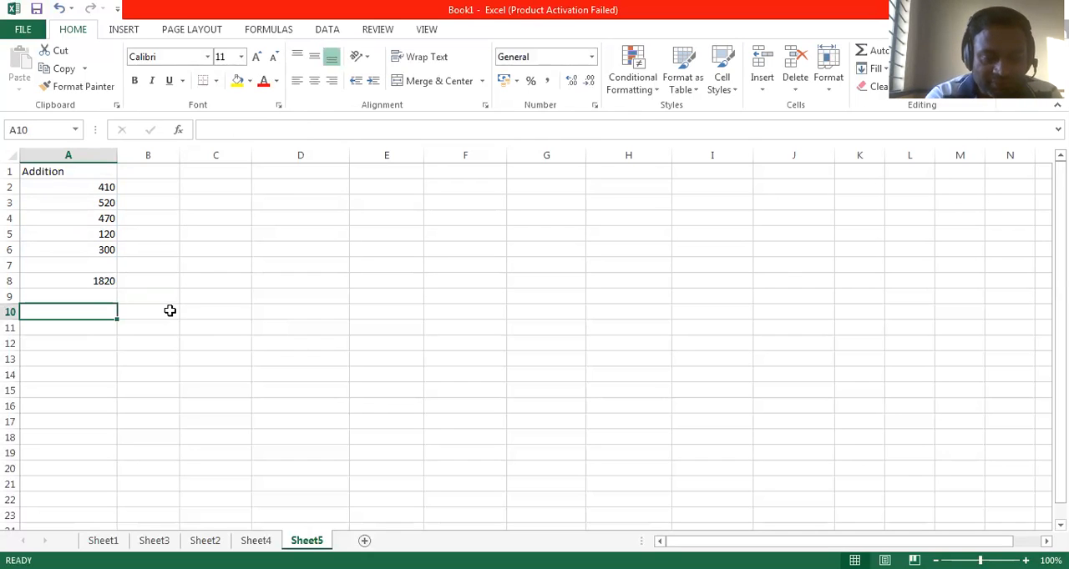
text(=)
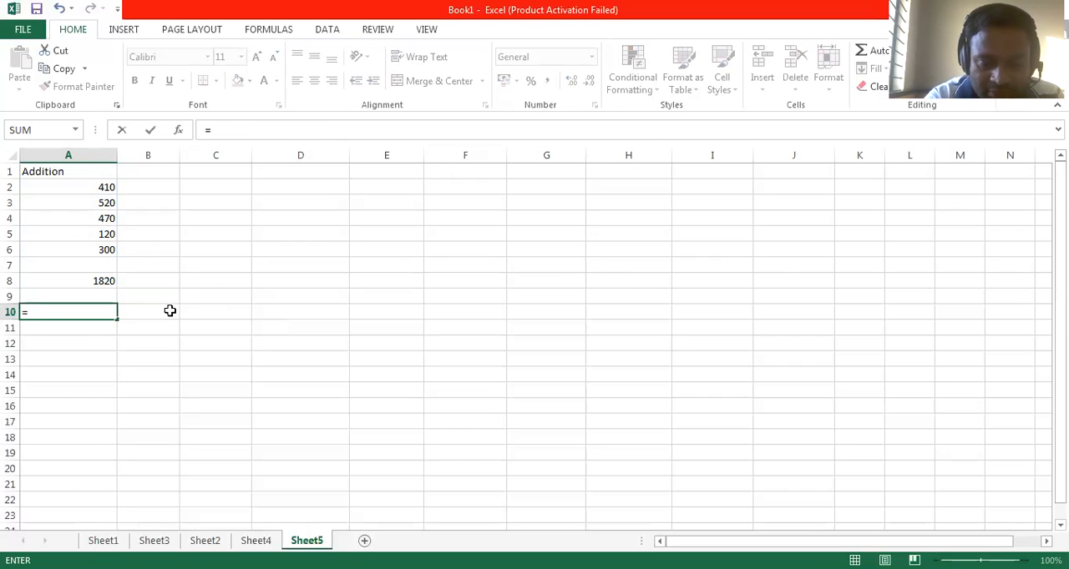
text(()
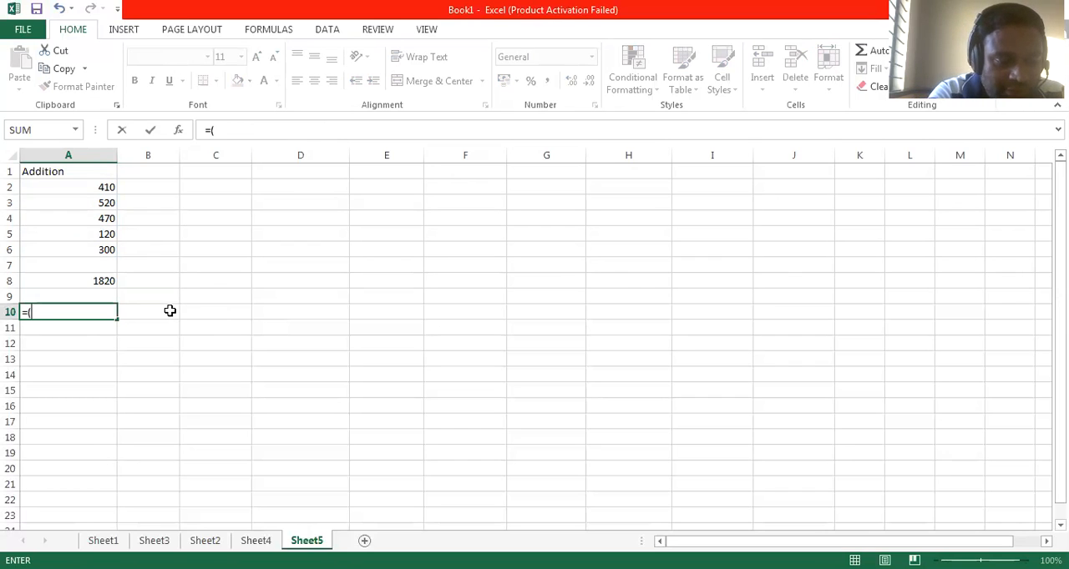
text(a2)
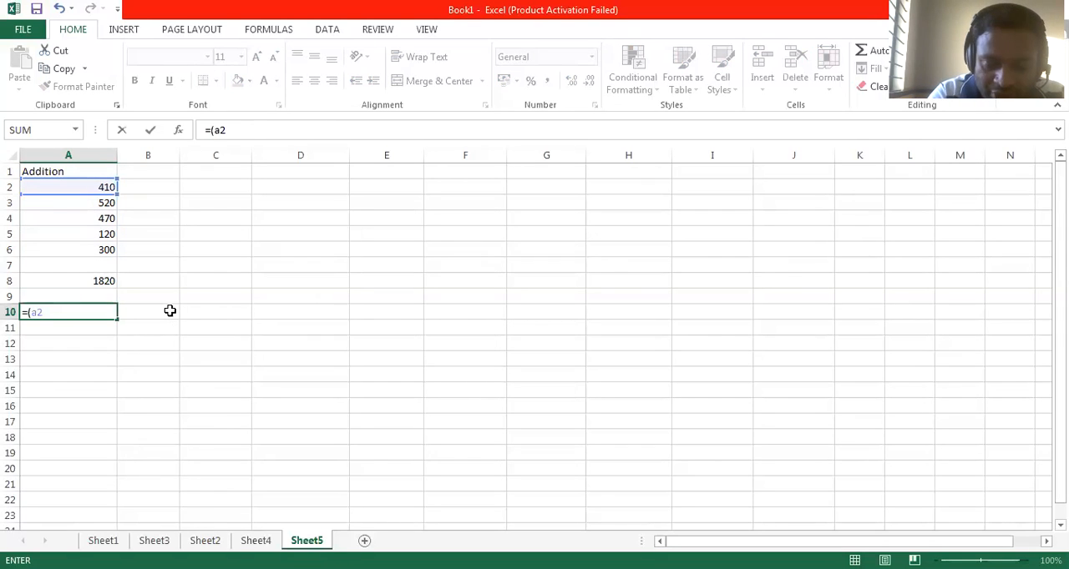
text(+a3)
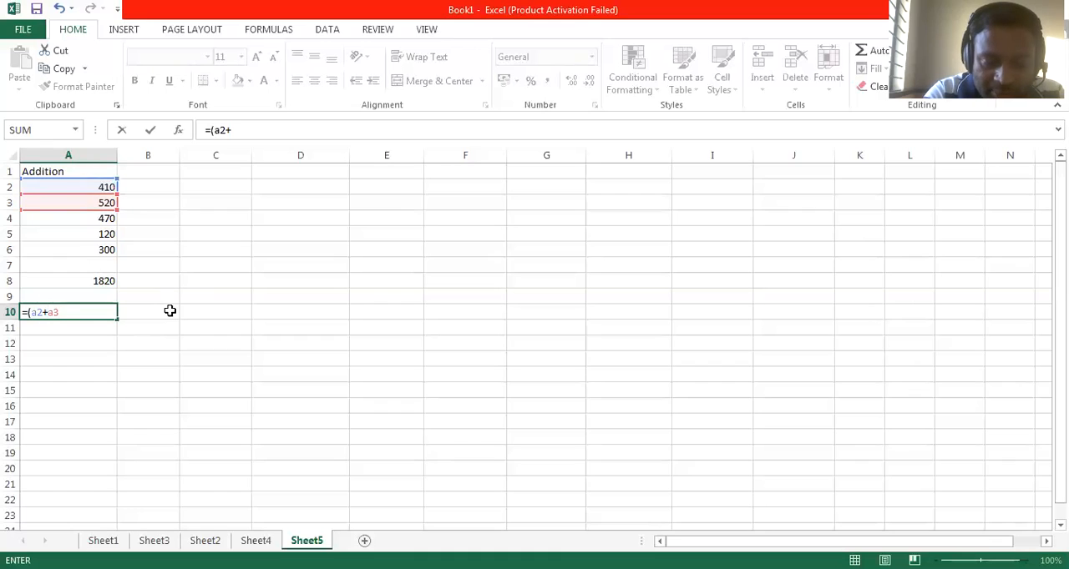
text(+a4+)
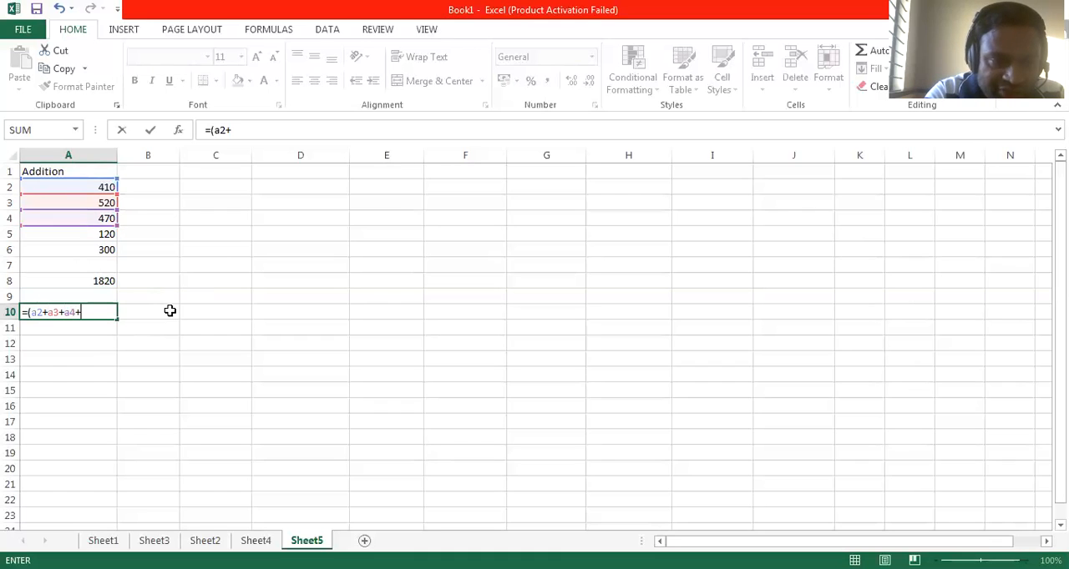
text(a5)
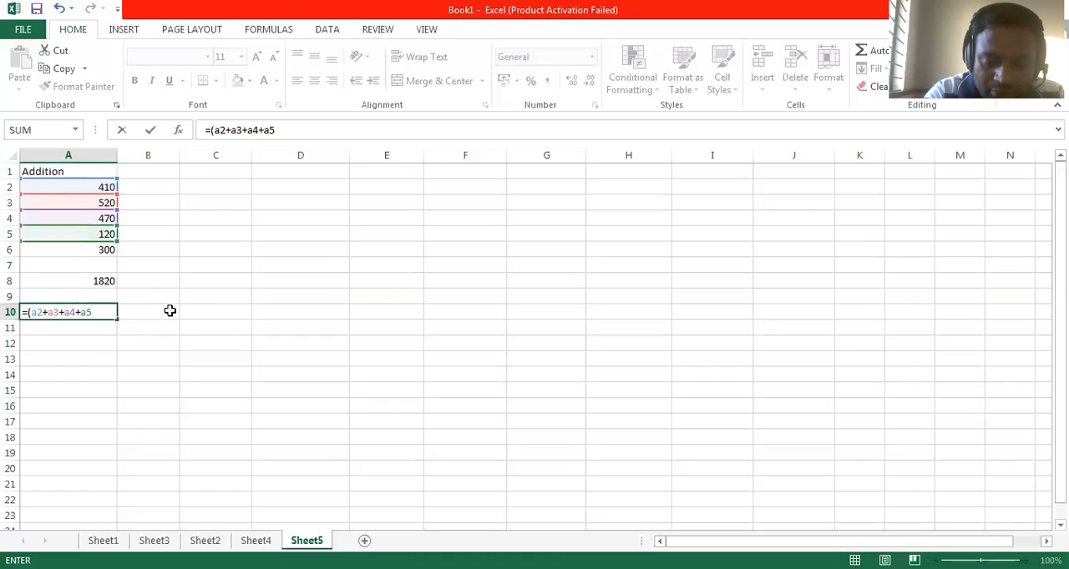
text(+a6))
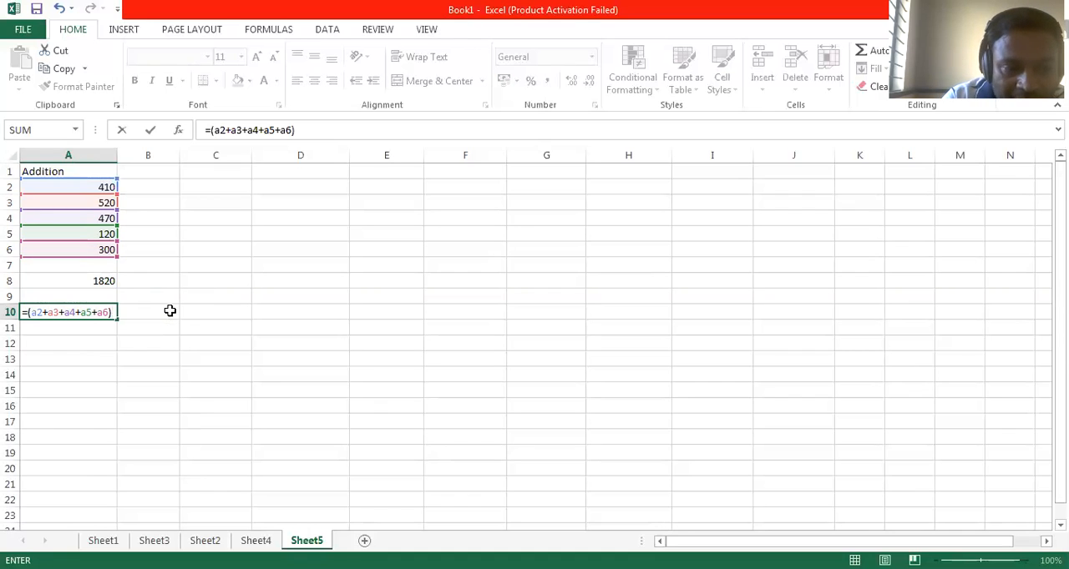
key(Return)
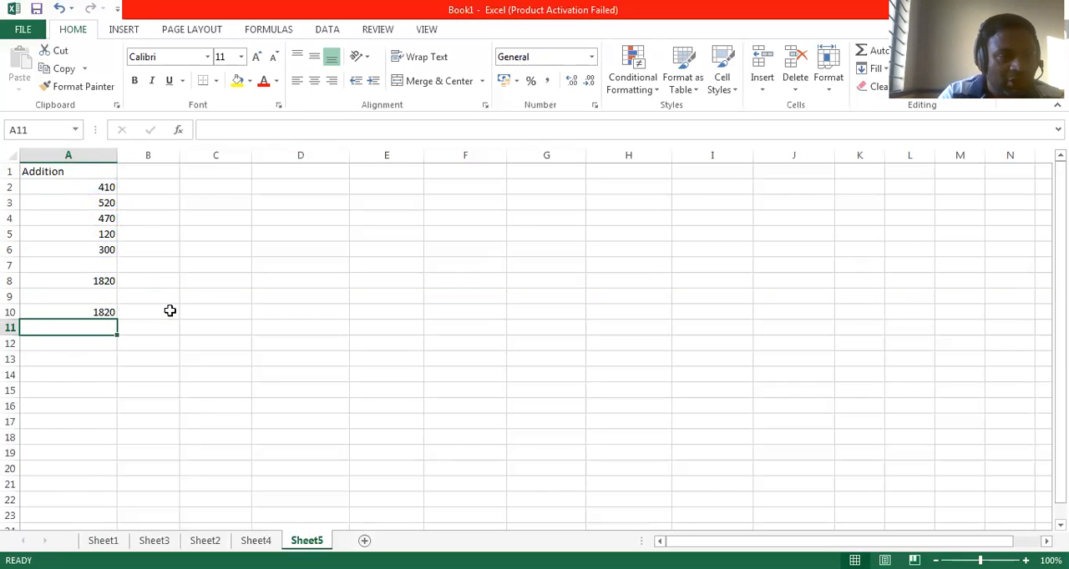
key(Return)
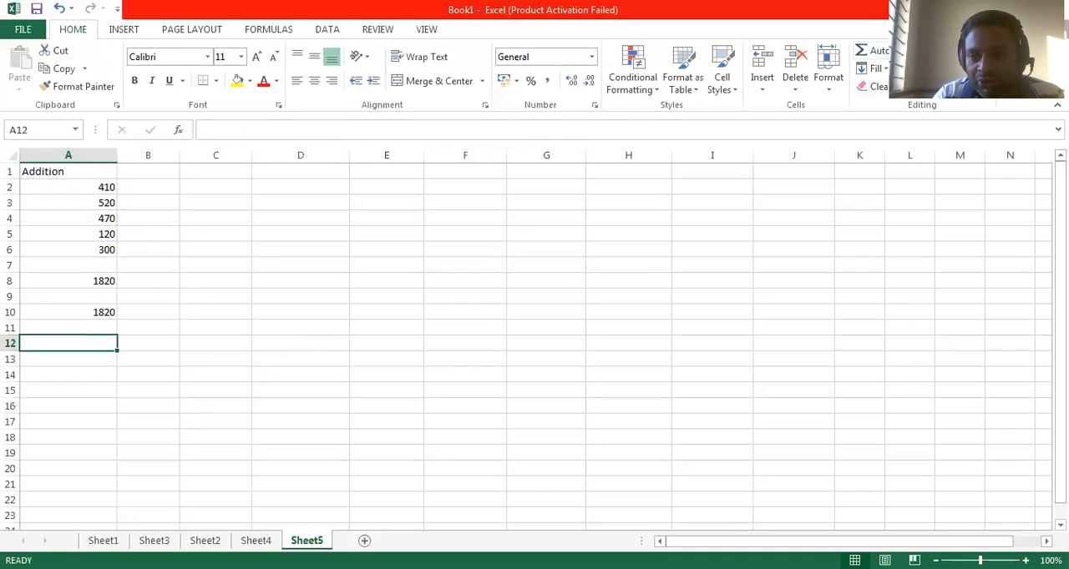
Step: Total the numbers in A2:A6 in cell A12 using AutoSum, and review the resulting formula
click(917, 50)
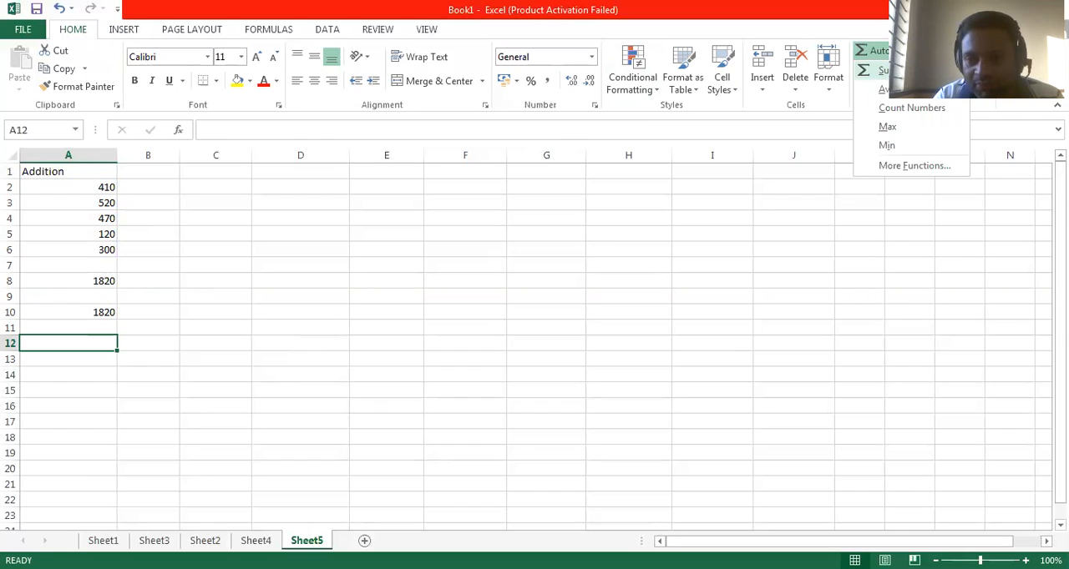
click(885, 70)
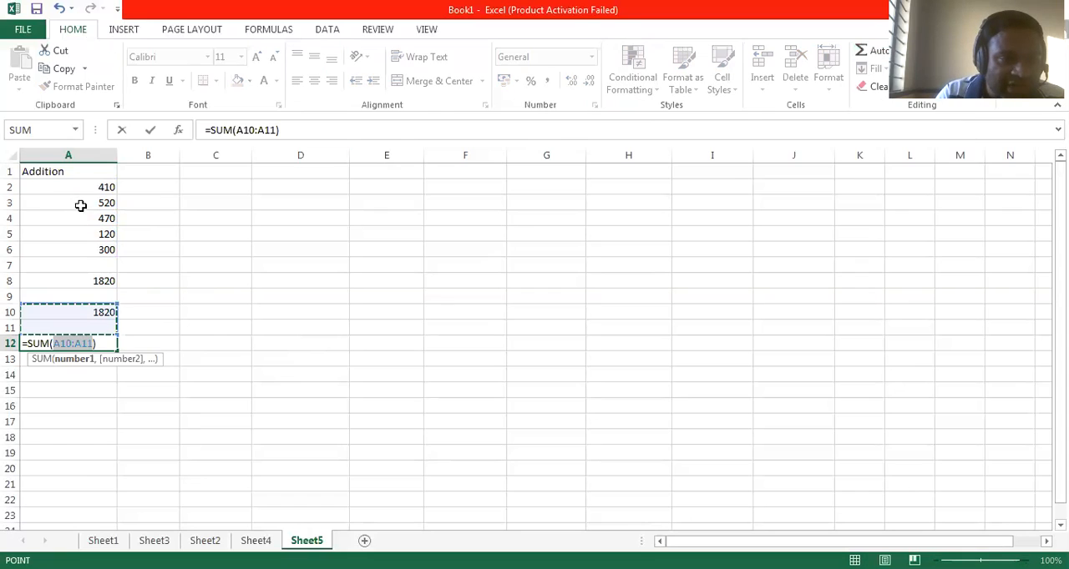
click(92, 190)
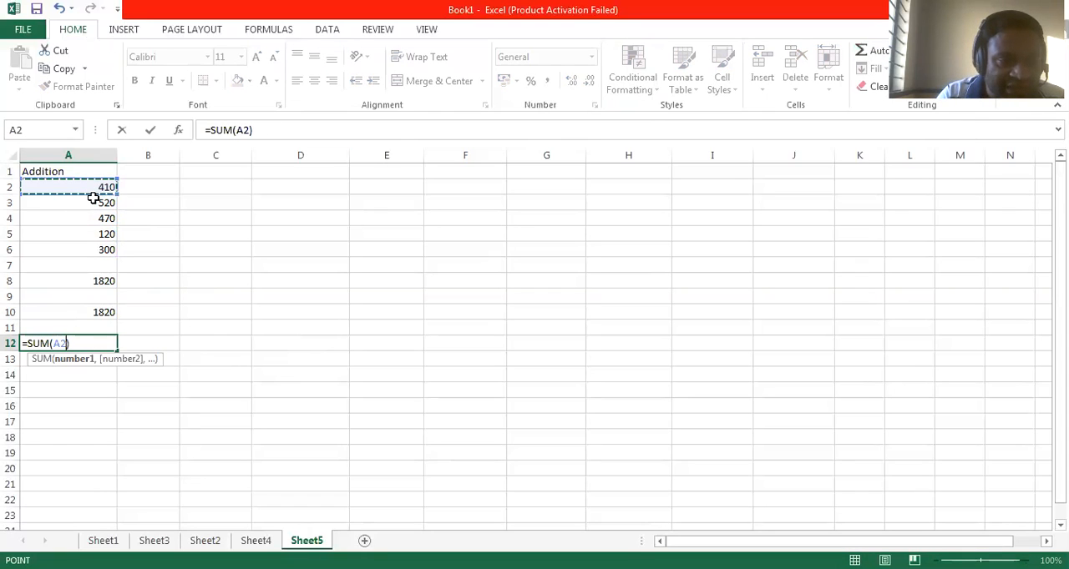
drag(94, 197, 95, 248)
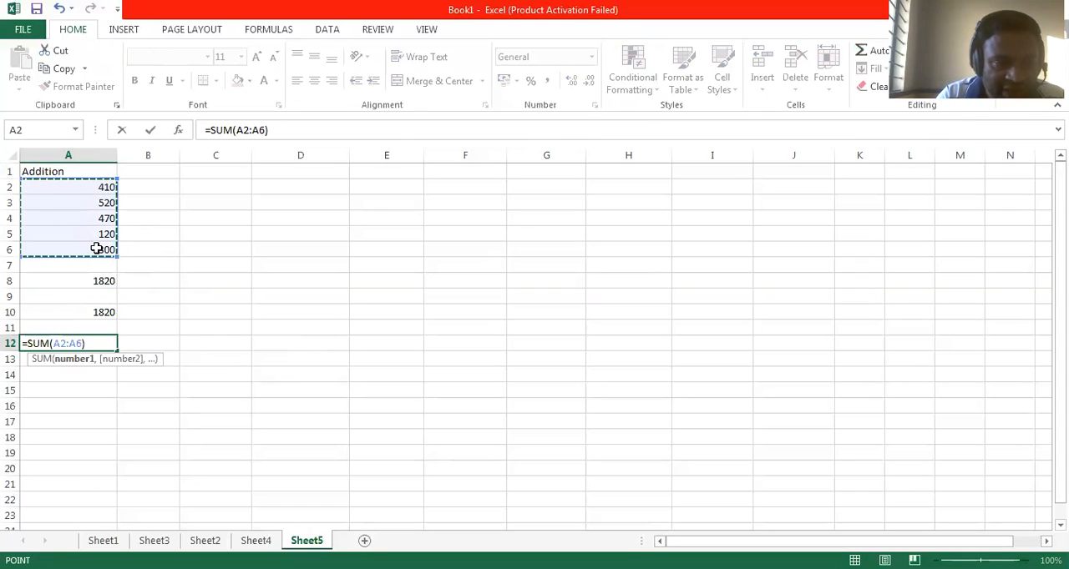
key(Return)
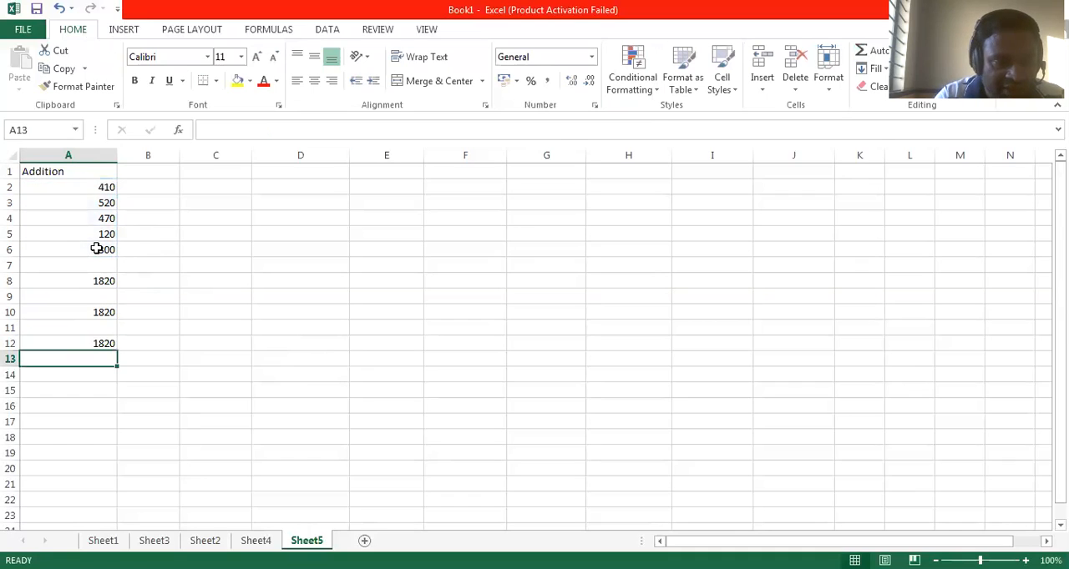
click(91, 343)
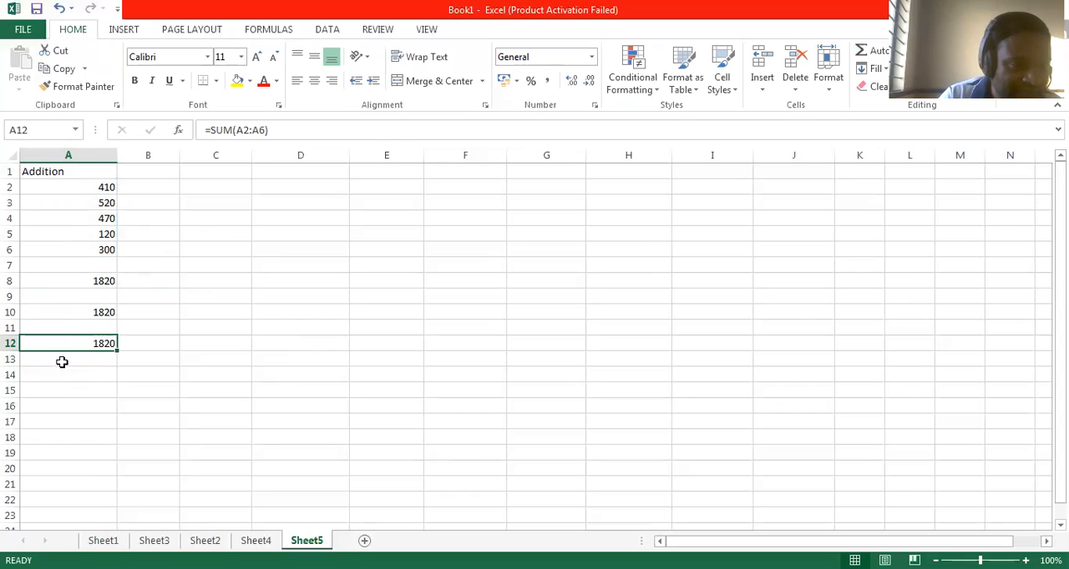
Step: Enter the heading Subtraction in cell C1
click(216, 169)
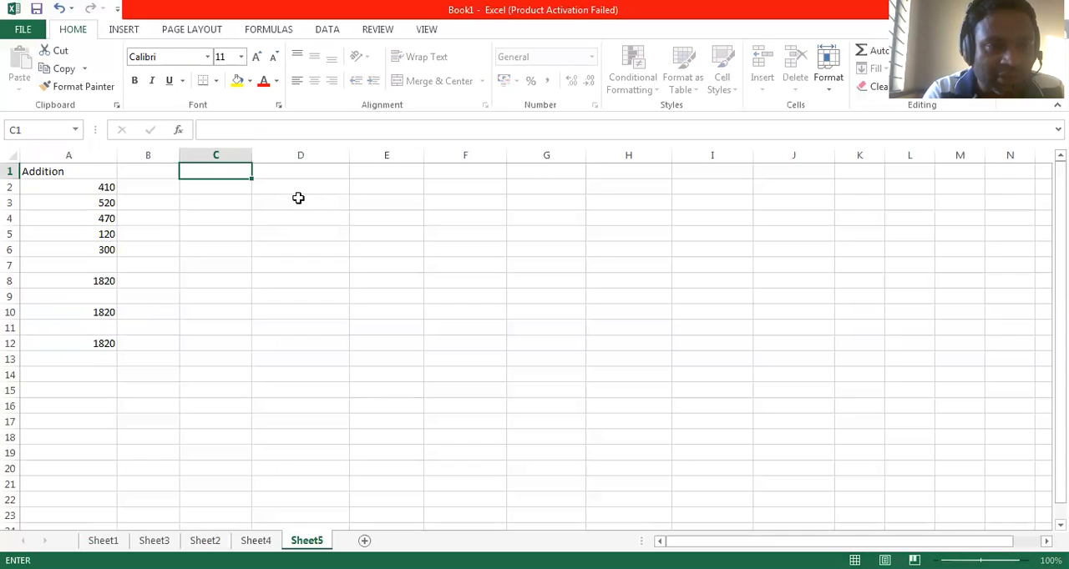
text(Sub)
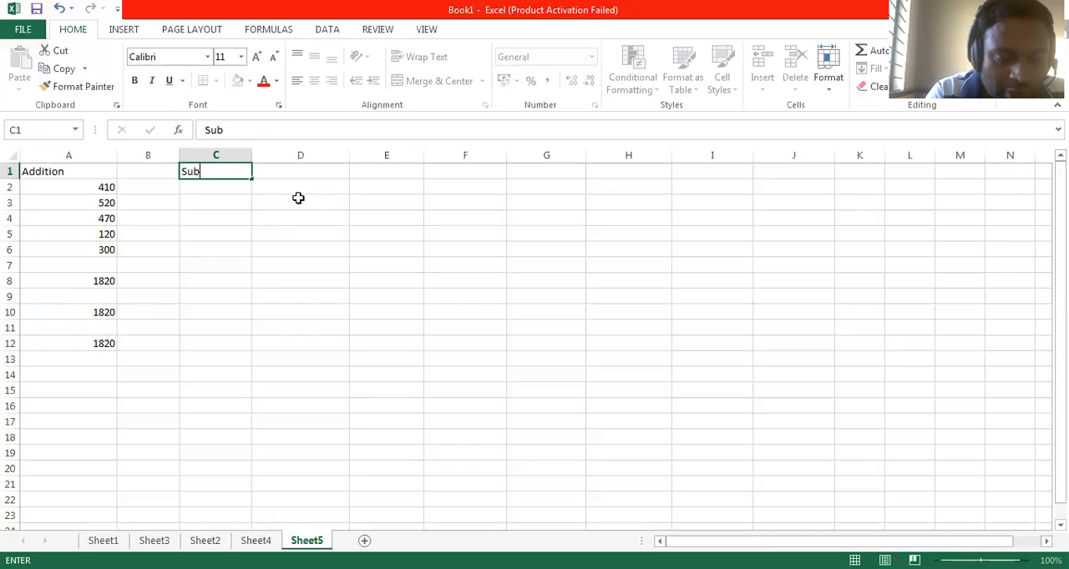
text(traction)
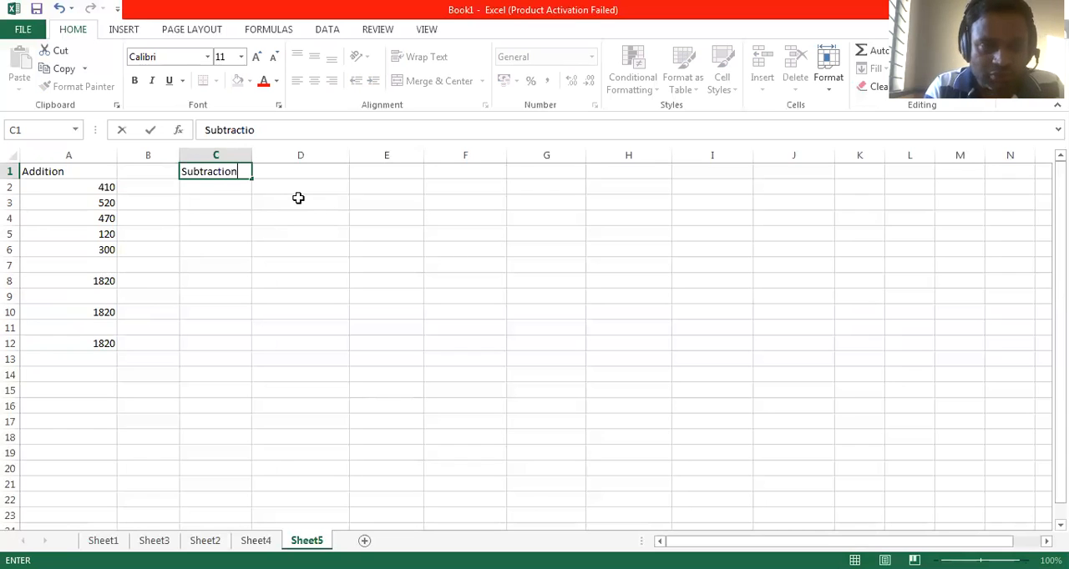
key(Return)
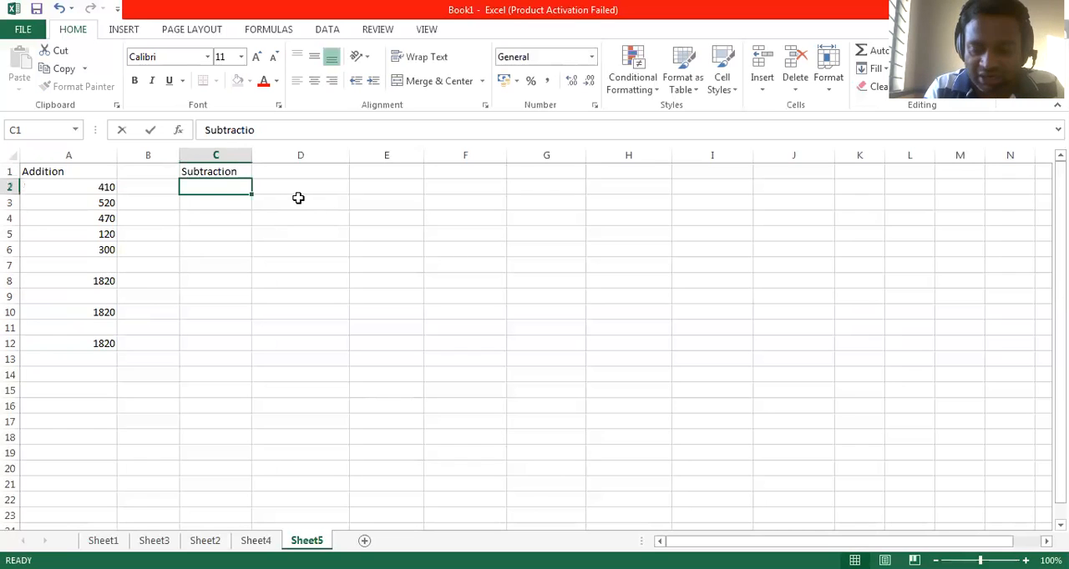
Step: Enter the numbers 200, 420, 520 and 400 down cells C2 to C5 under the Subtraction heading
text(2)
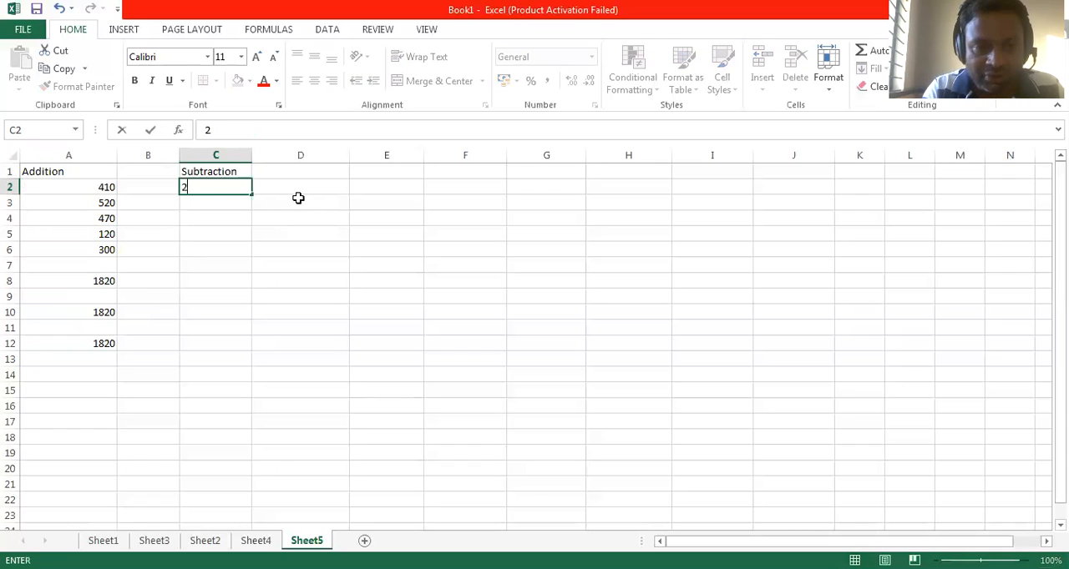
text(00)
key(Return)
text(420)
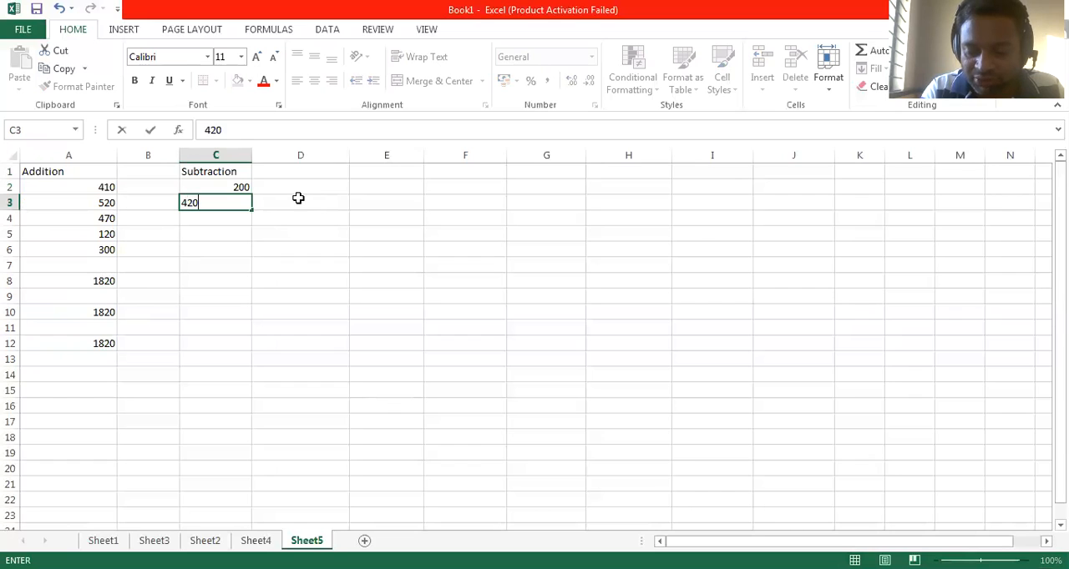
key(Return)
text(520)
key(Return)
text(4)
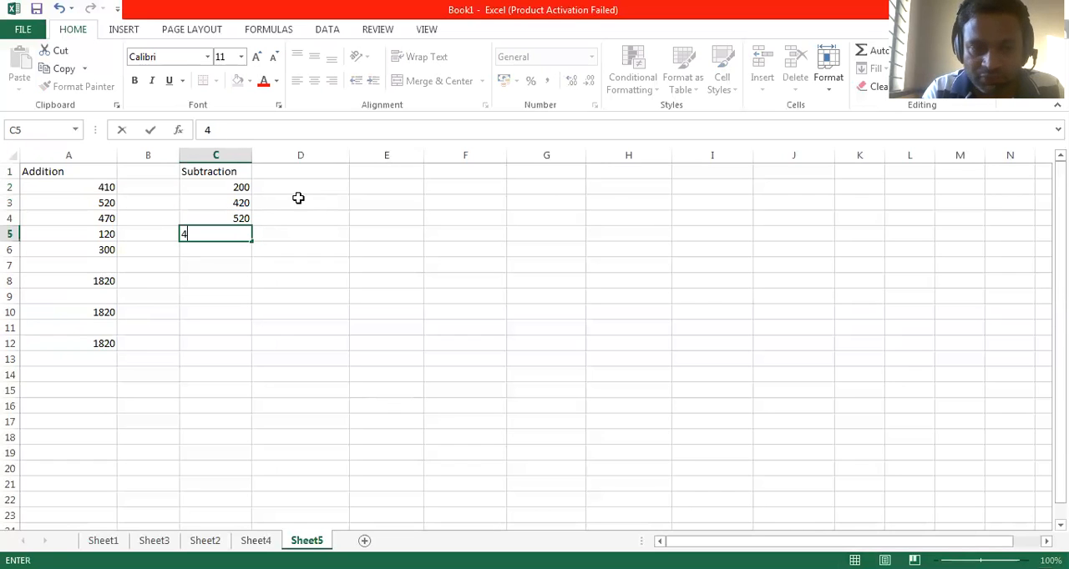
text(00)
key(Return)
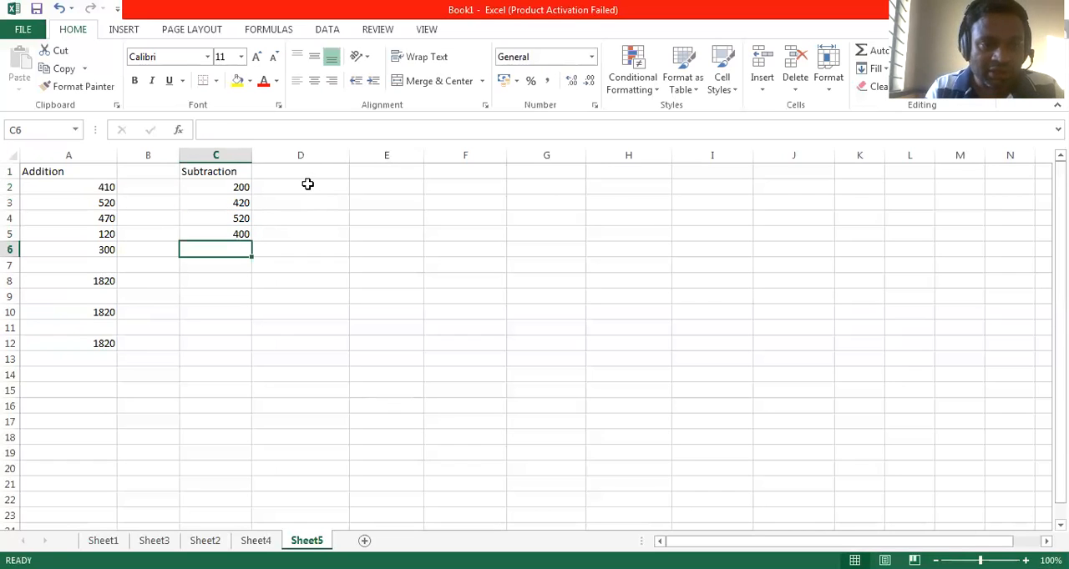
Step: Enter the numbers to subtract, 20, 21, 30 and 50, down cells D2 to D5
click(301, 190)
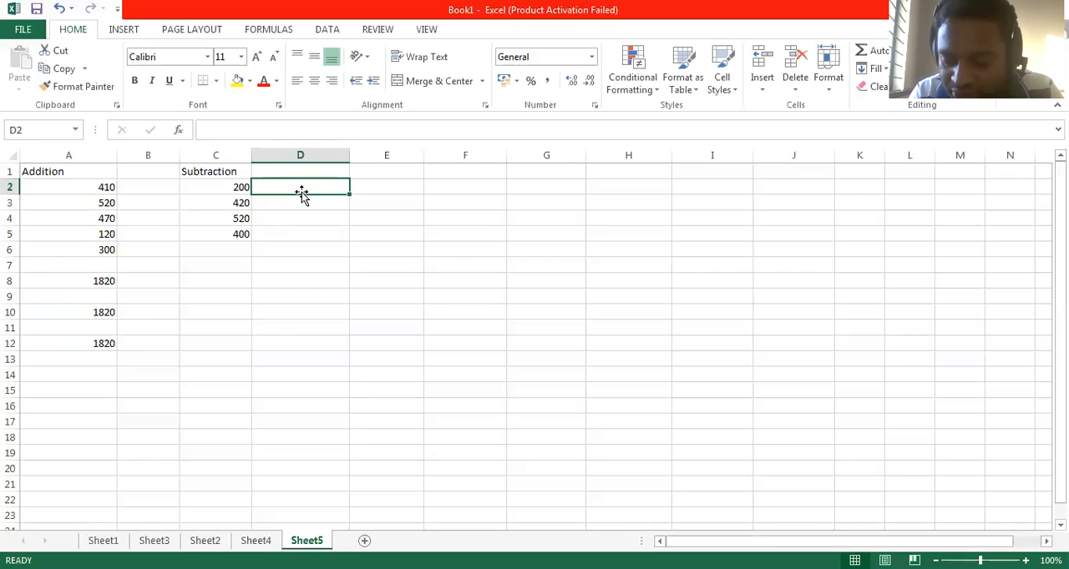
text(20)
key(Return)
text(2)
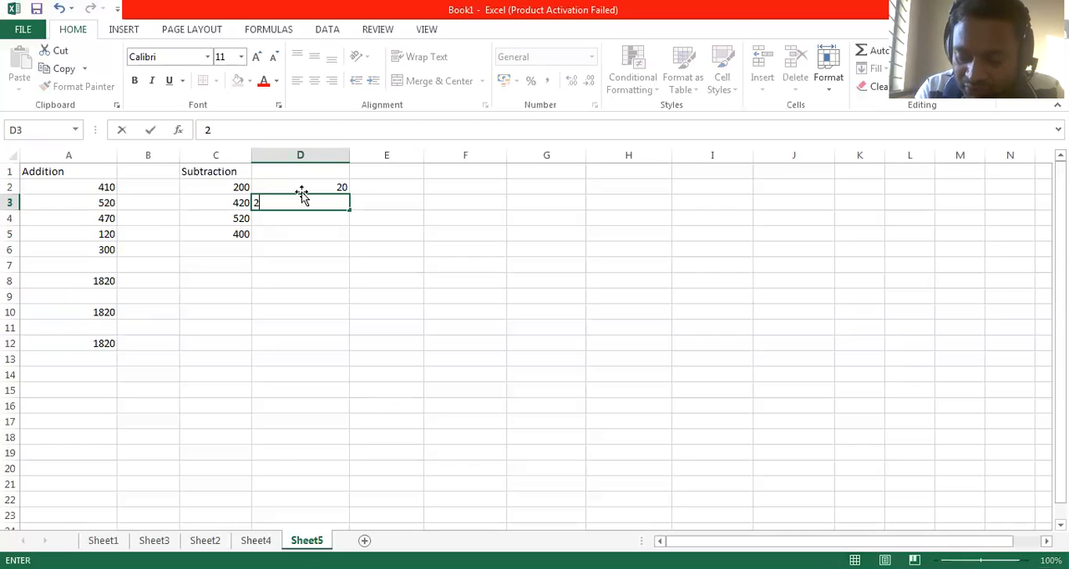
text(1)
key(Return)
text(30)
key(Return)
text(5)
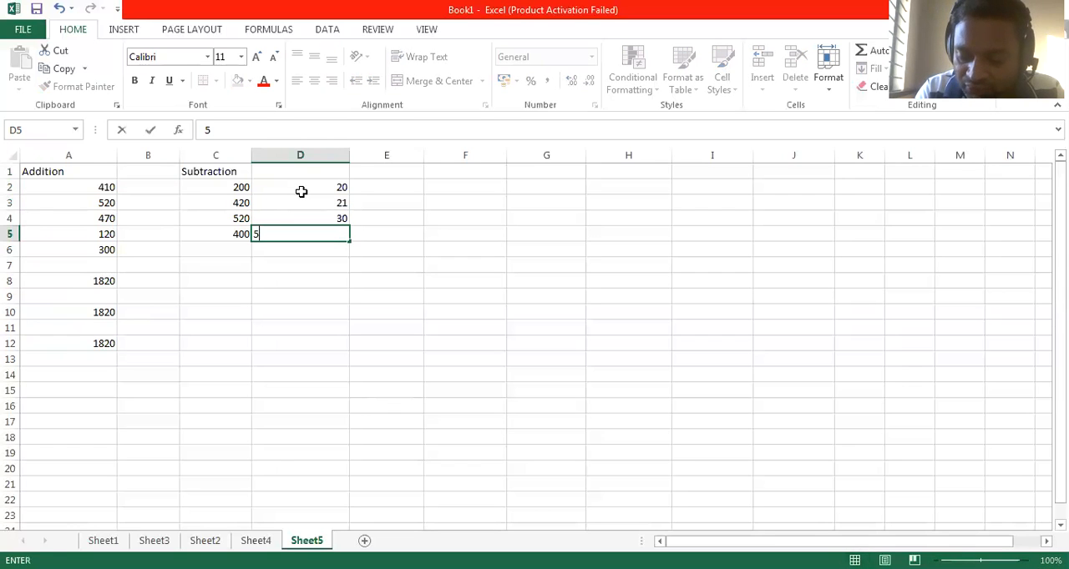
text(0)
key(Return)
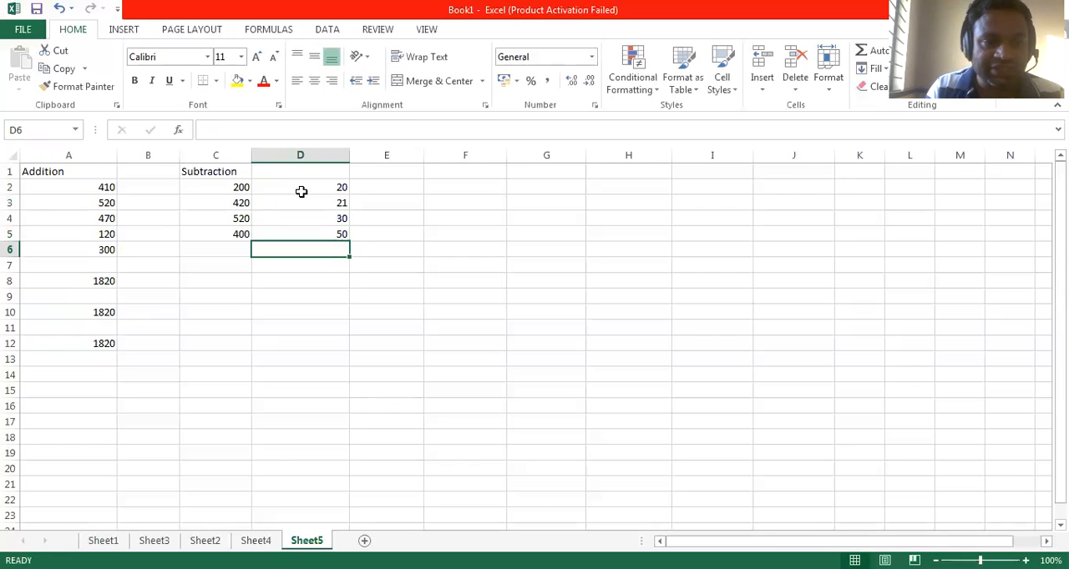
Step: Merge and center the Subtraction heading across C1:D1, and enter the heading result in cell E1
drag(236, 172, 276, 174)
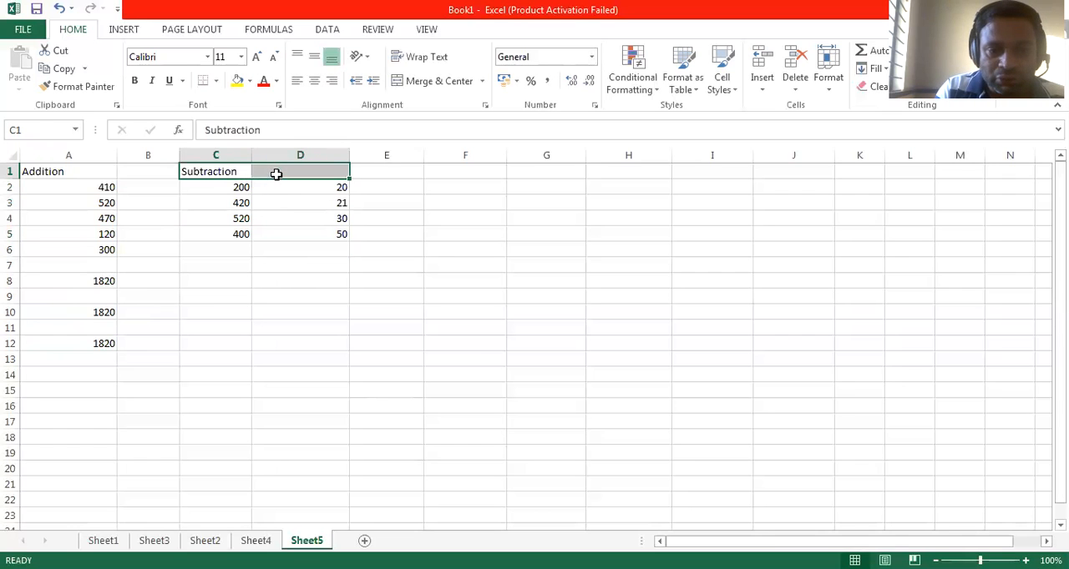
click(422, 84)
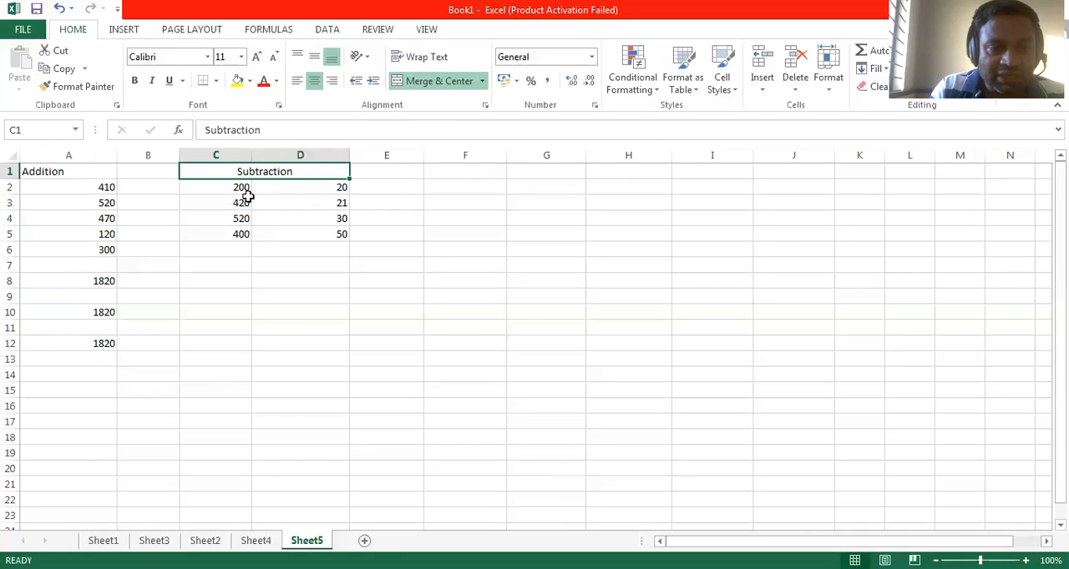
click(392, 173)
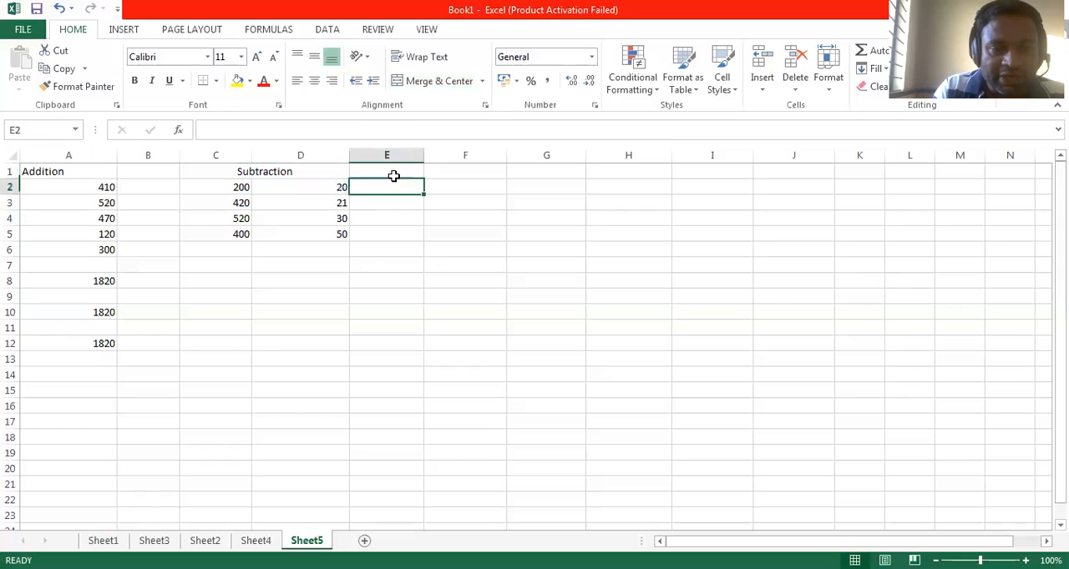
text(res)
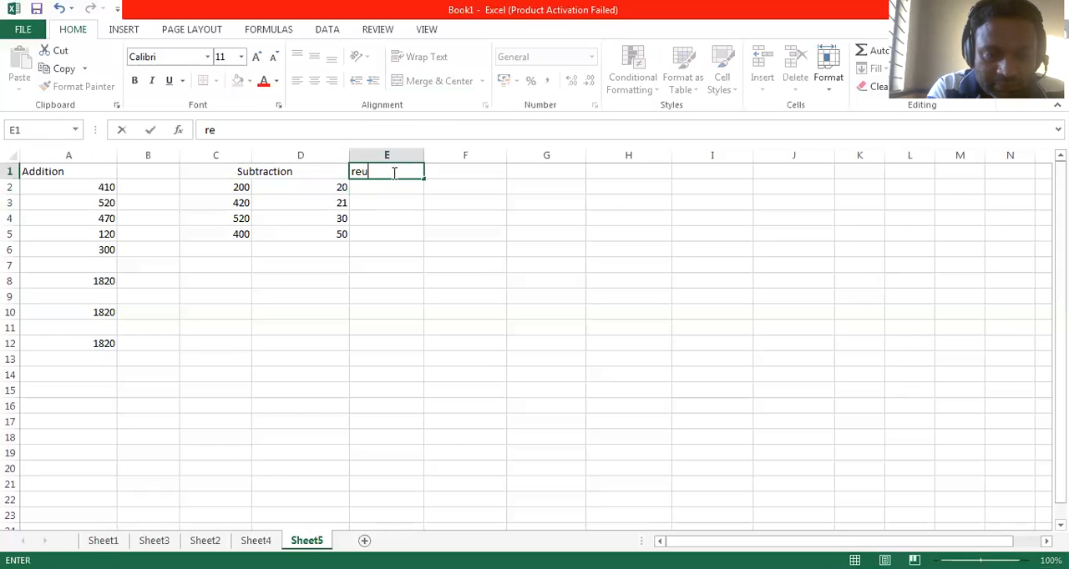
text(ult)
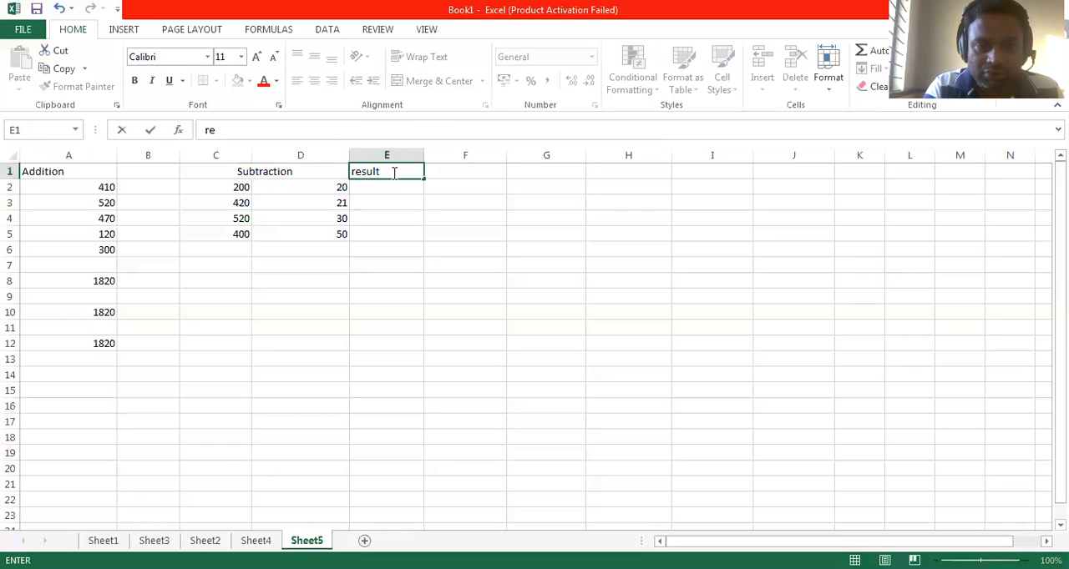
key(Return)
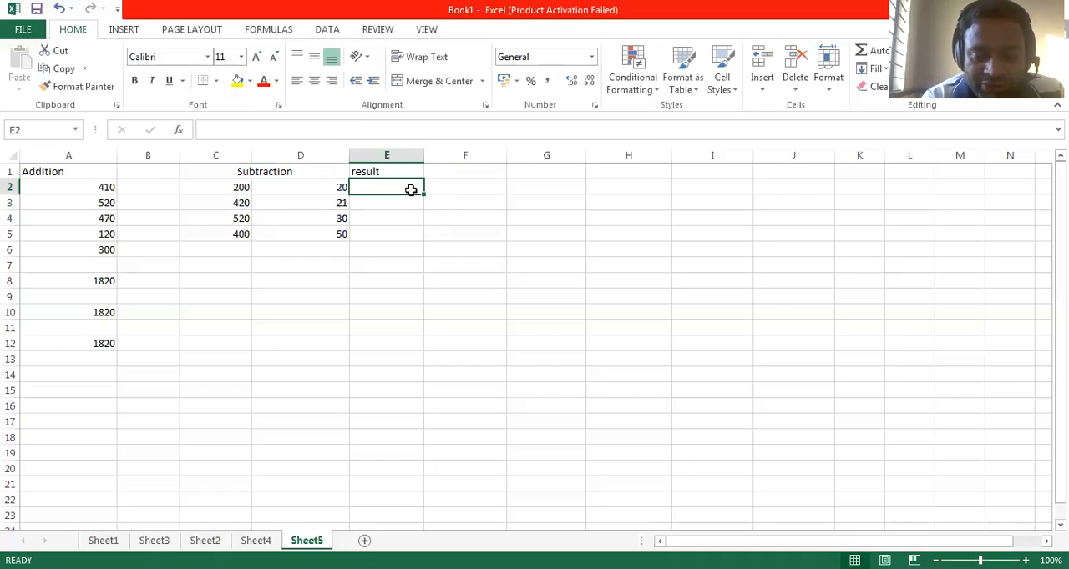
Step: Subtract D2 from C2 in cell E2 with the formula =(C2-D2)
text(=)
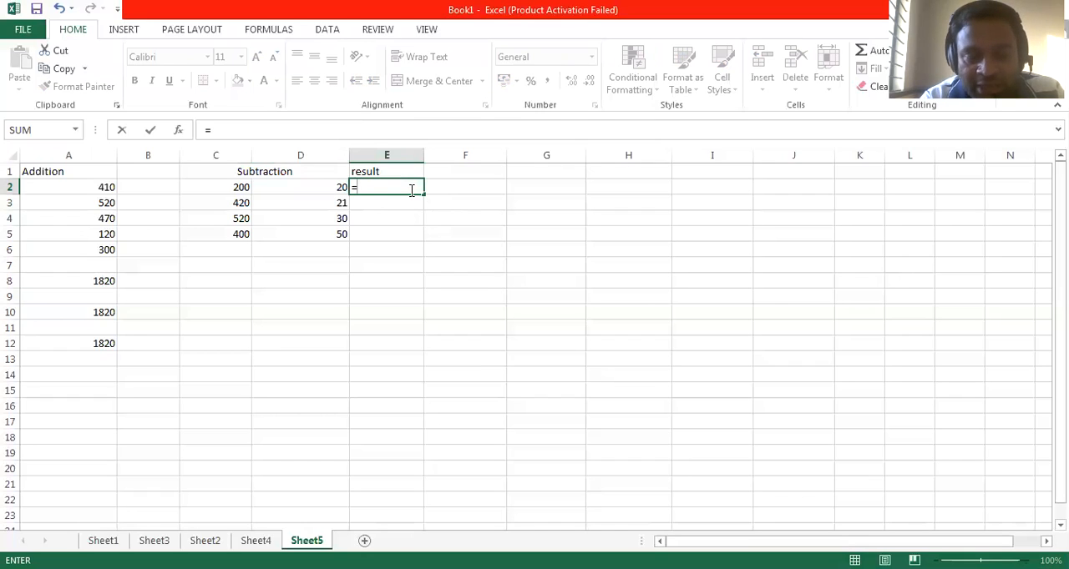
text(()
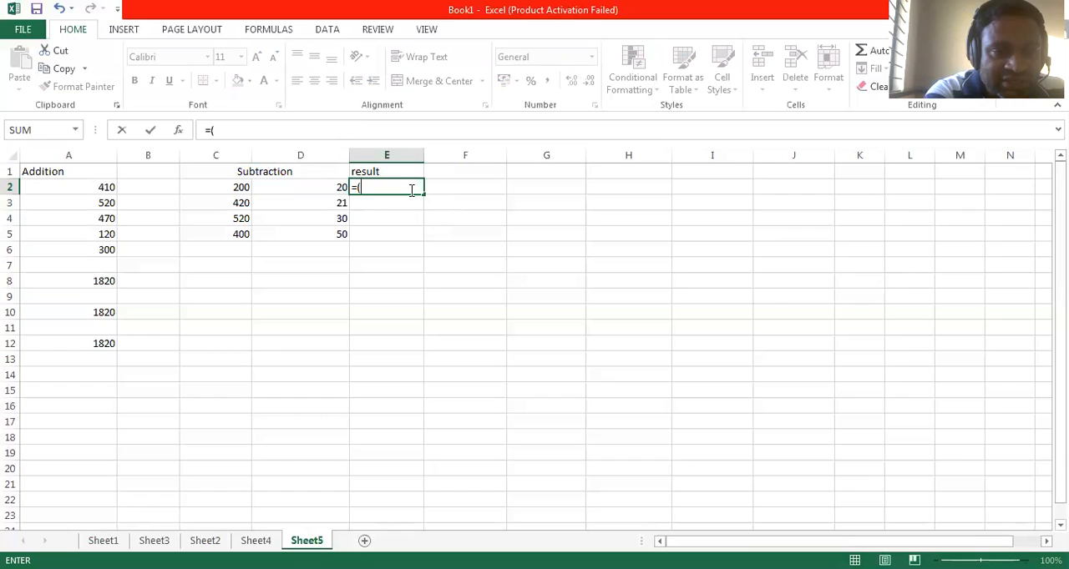
text(c2)
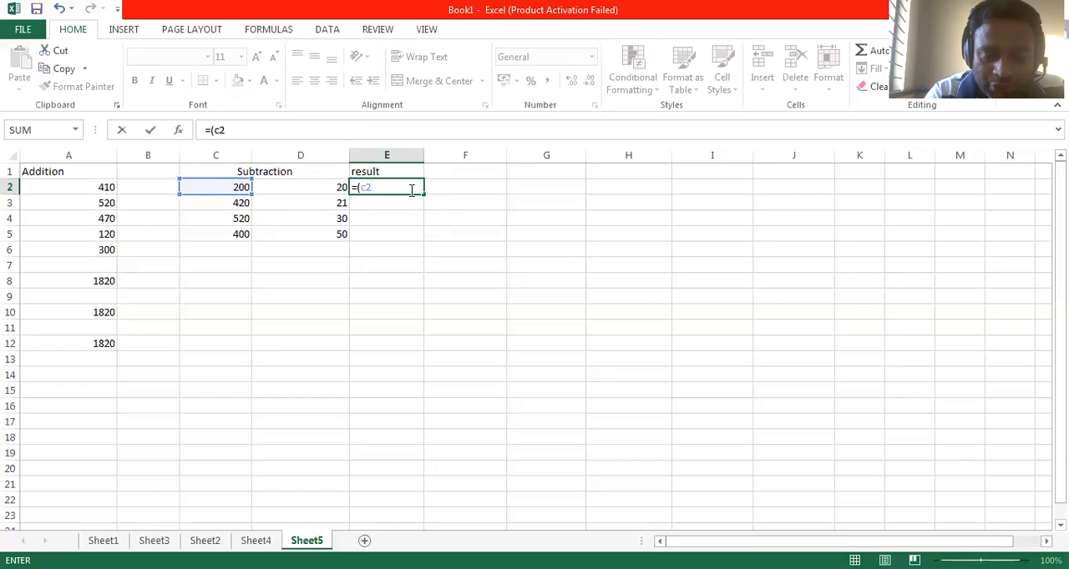
text(-)
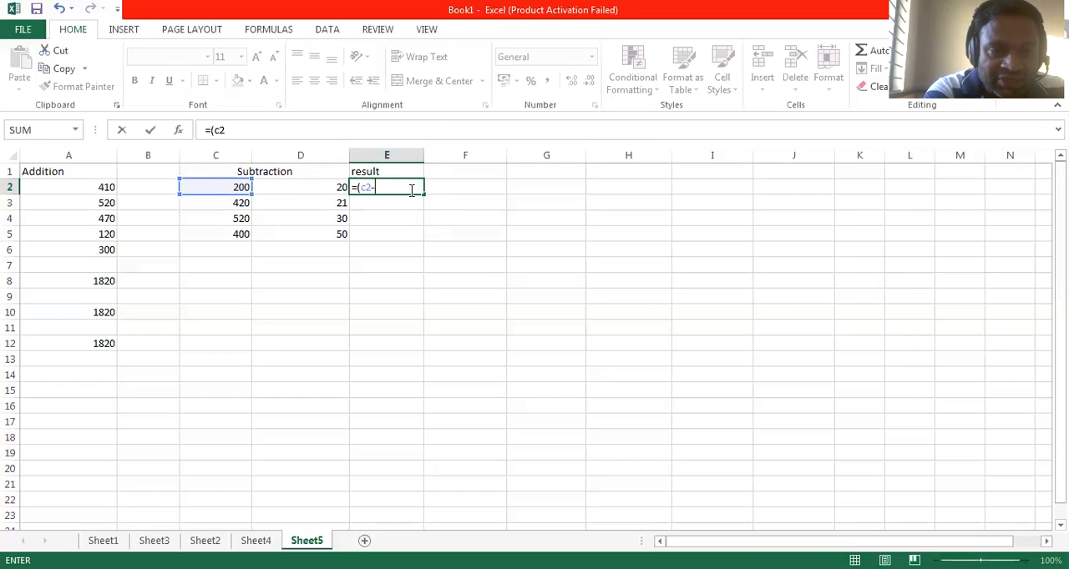
text(d2)
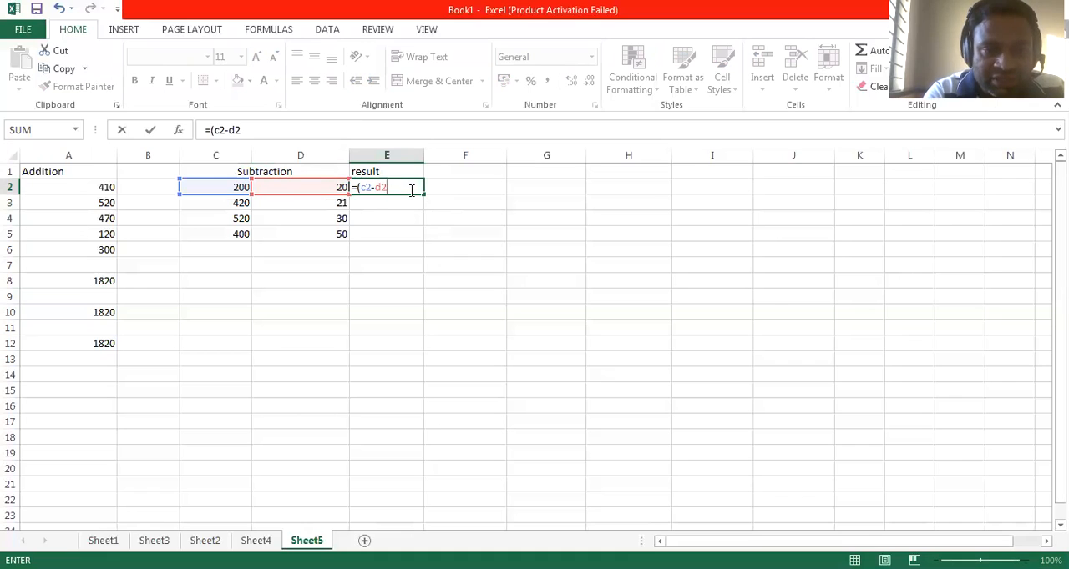
text())
key(Return)
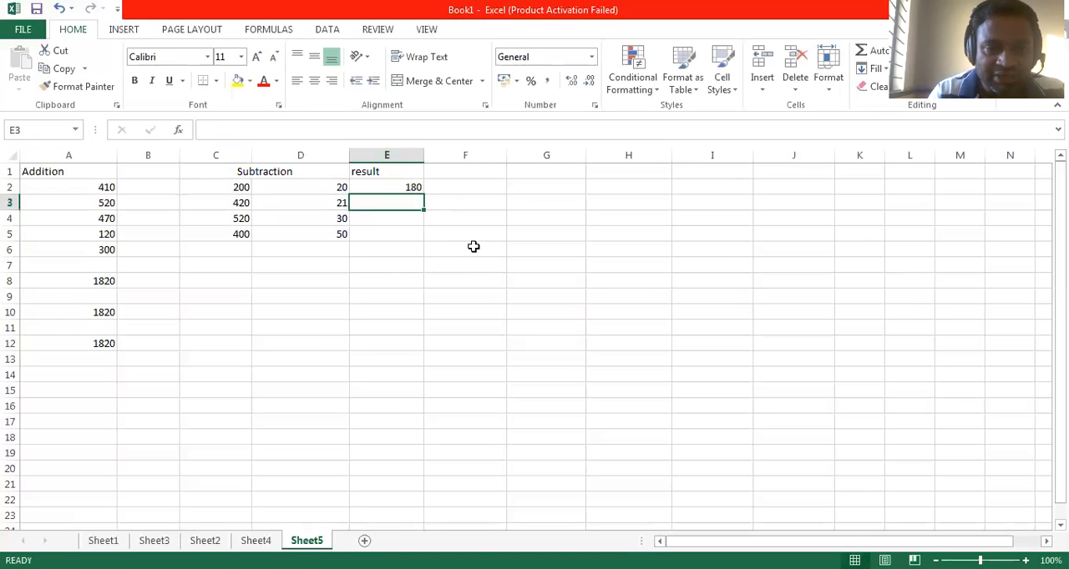
Step: Fill the subtraction formula from E2 down to E5 and review the formula in each result cell
click(408, 187)
mouse_move(425, 198)
mouse_down()
mouse_move(425, 237)
mouse_move(420, 193)
mouse_up()
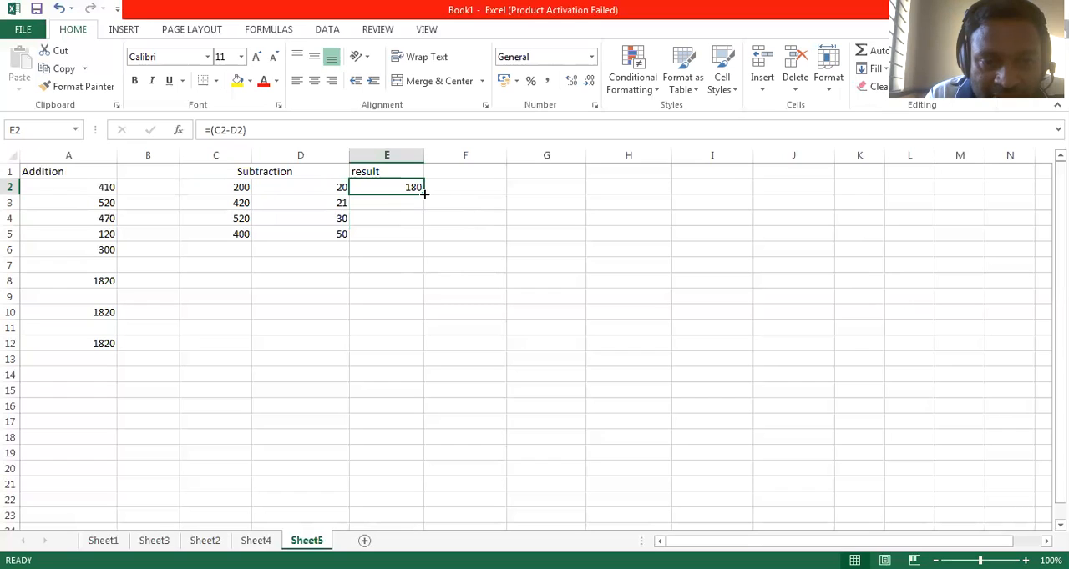
drag(423, 193, 423, 242)
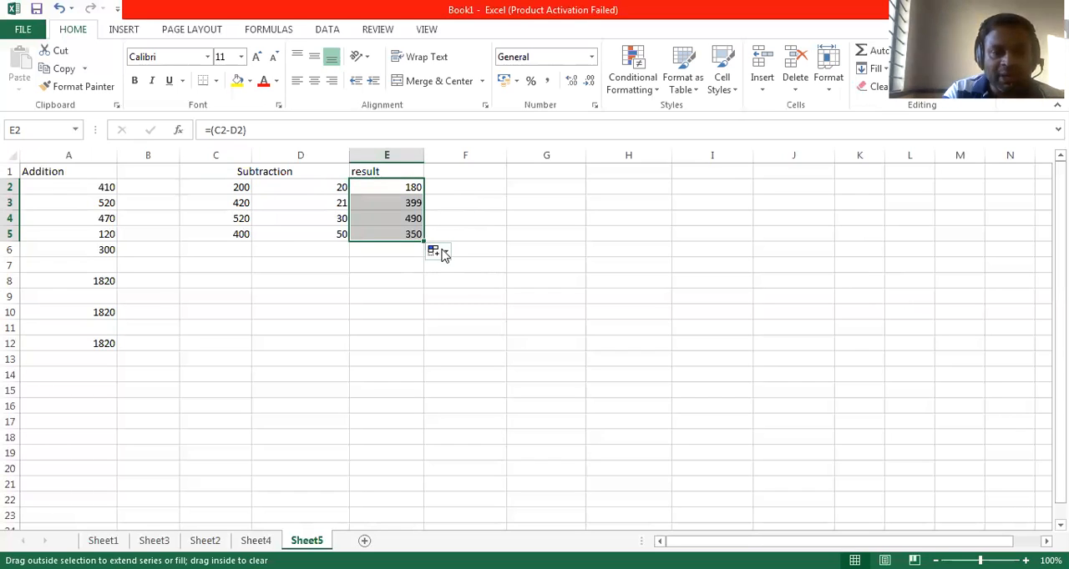
click(413, 233)
click(414, 218)
click(414, 203)
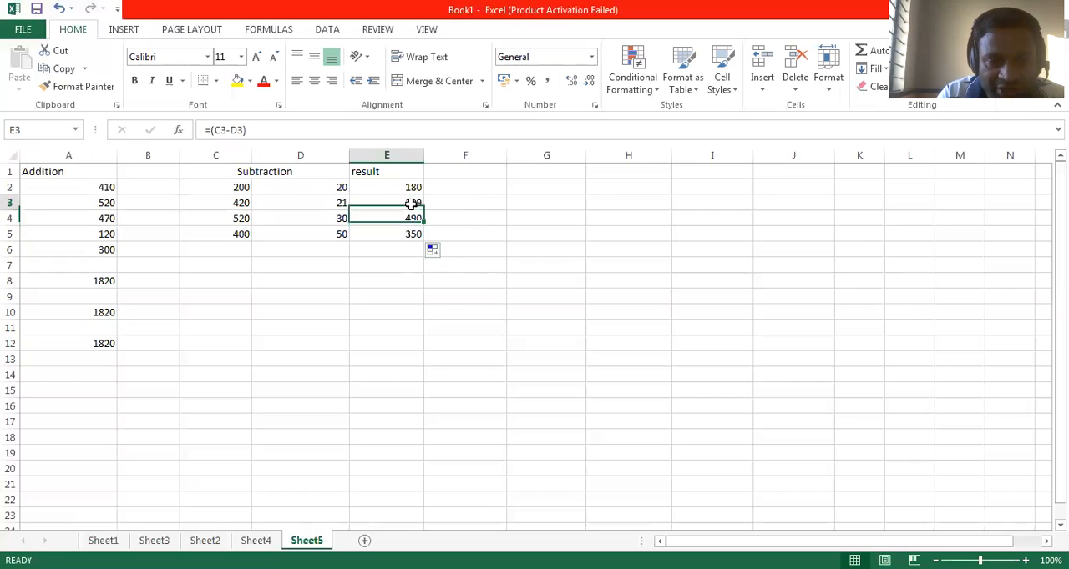
click(413, 188)
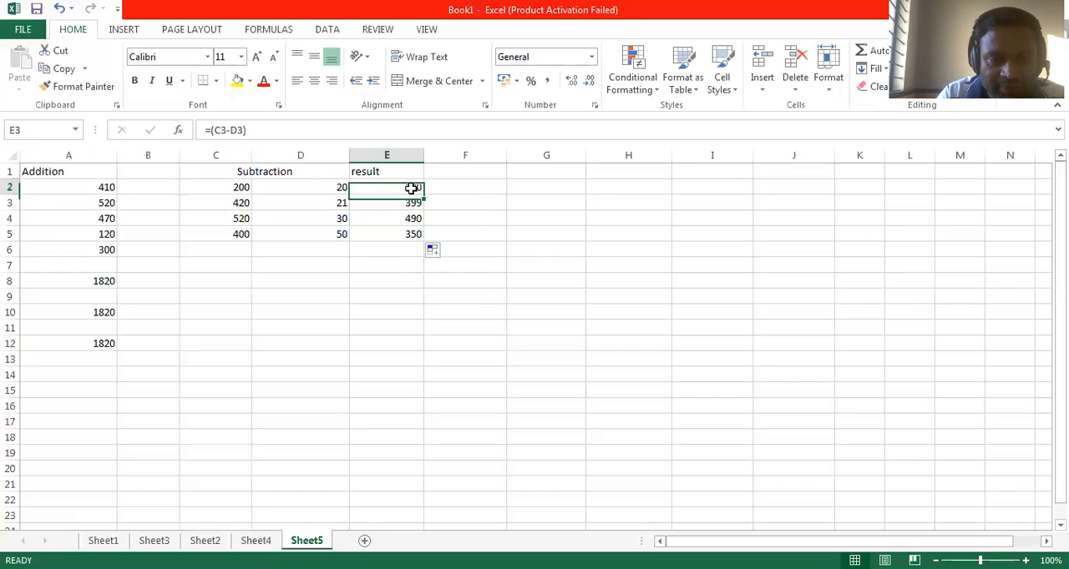
Step: Enter the heading Multiplication in cell G1
click(522, 174)
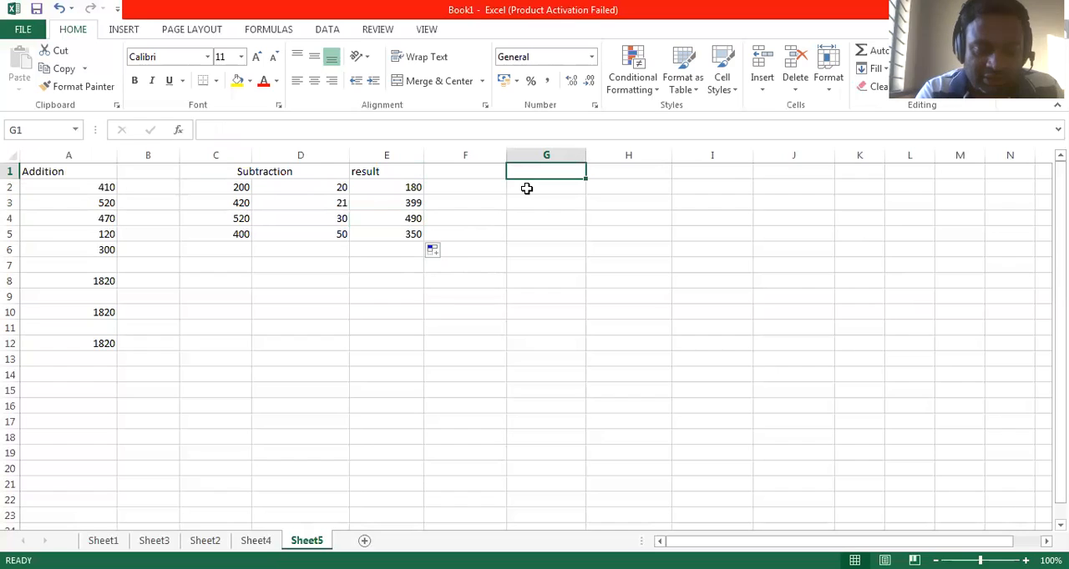
text(Multipl)
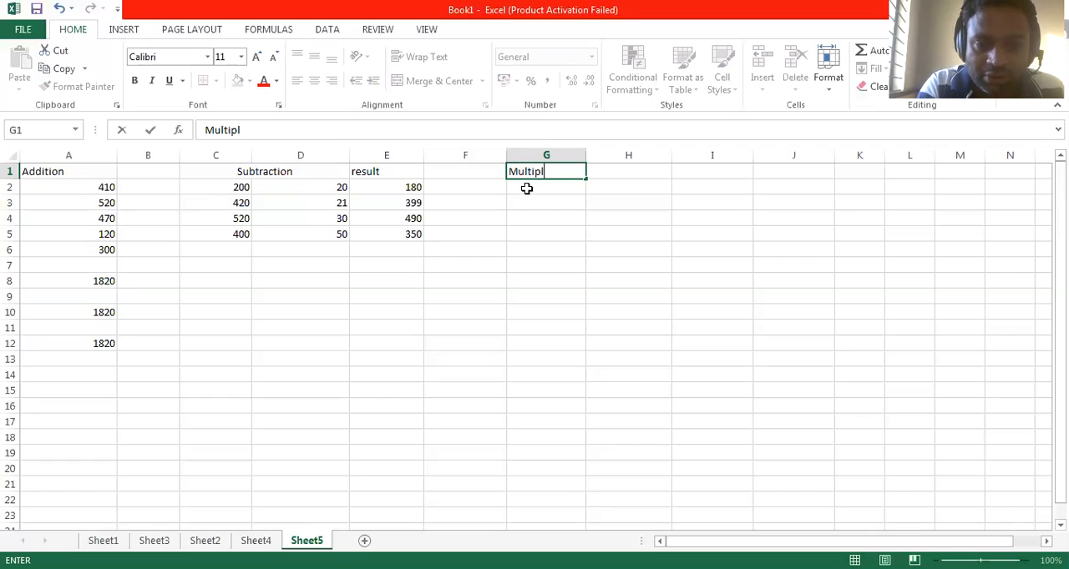
text(ication)
click(567, 200)
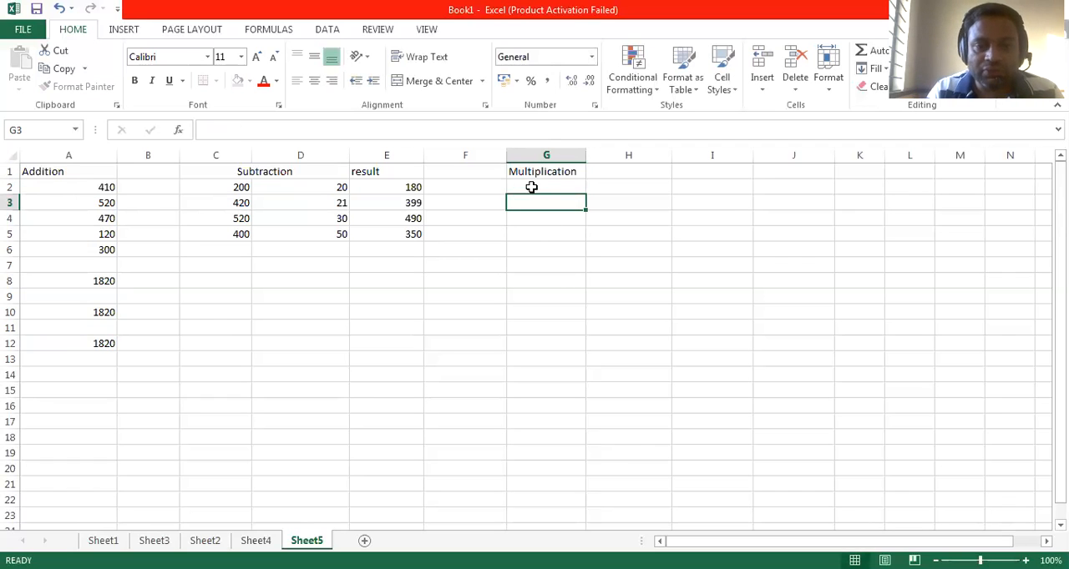
Step: Copy the numbers in C2:D5 to G2:H5, and merge and center the Multiplication heading across G1:H1
drag(239, 189, 303, 236)
key(ctrl+c)
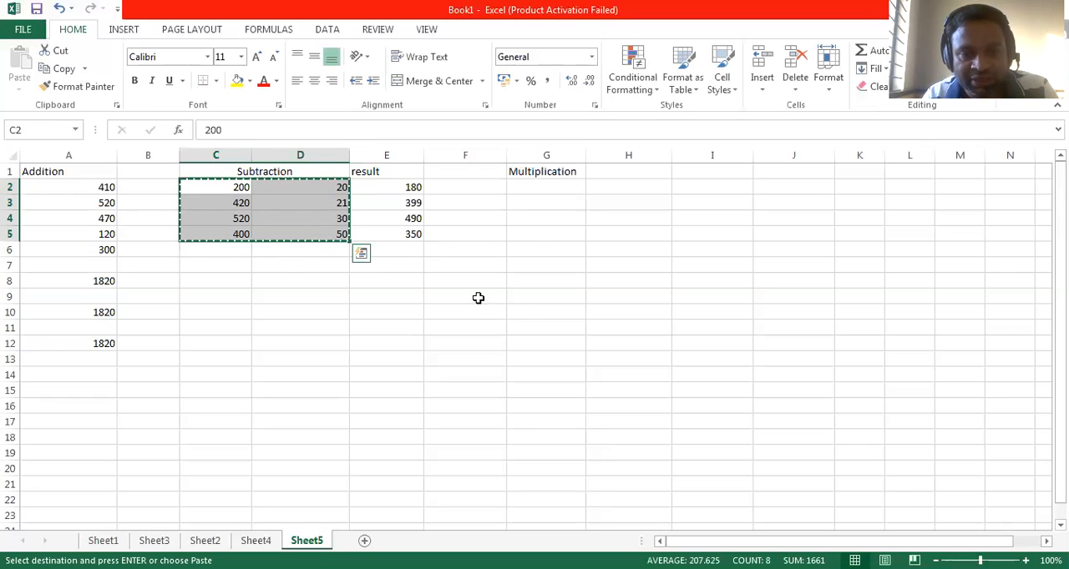
click(539, 189)
key(ctrl+v)
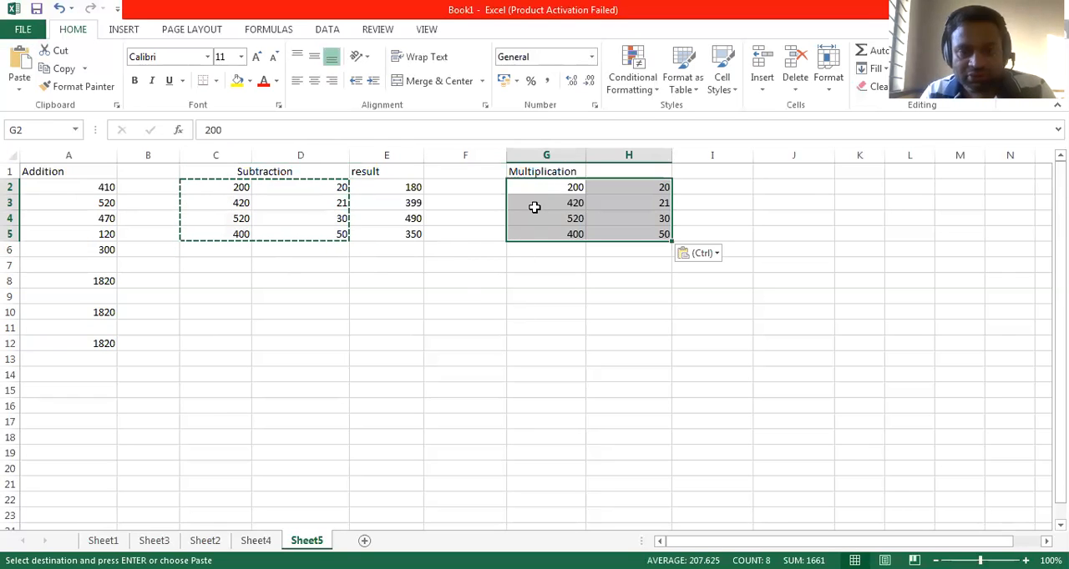
drag(549, 172, 612, 169)
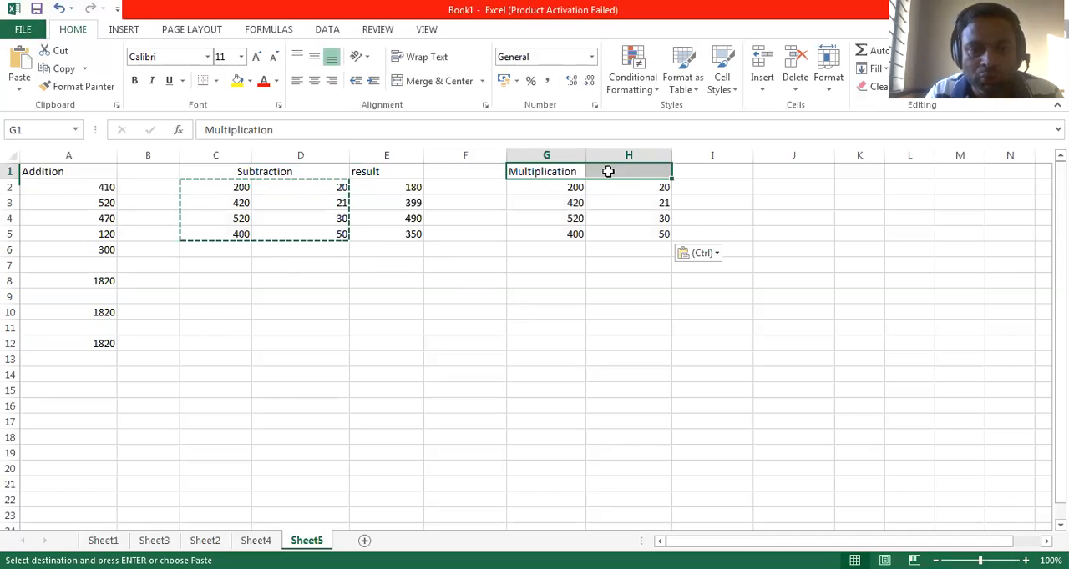
click(451, 81)
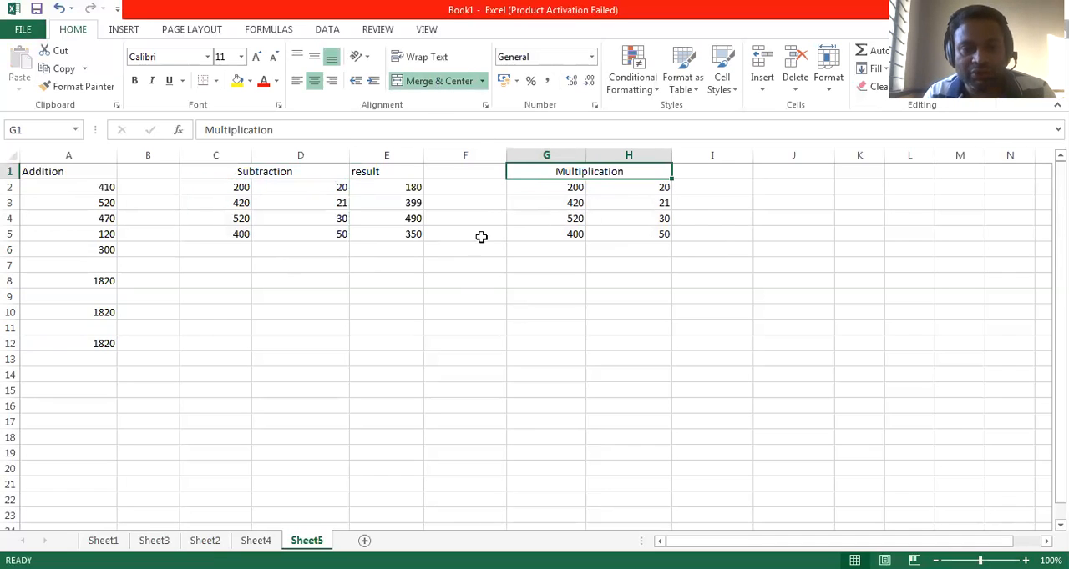
Step: Replace the copied numbers in H2 to H5 with the multipliers 2, 4, 3 and 10
click(653, 185)
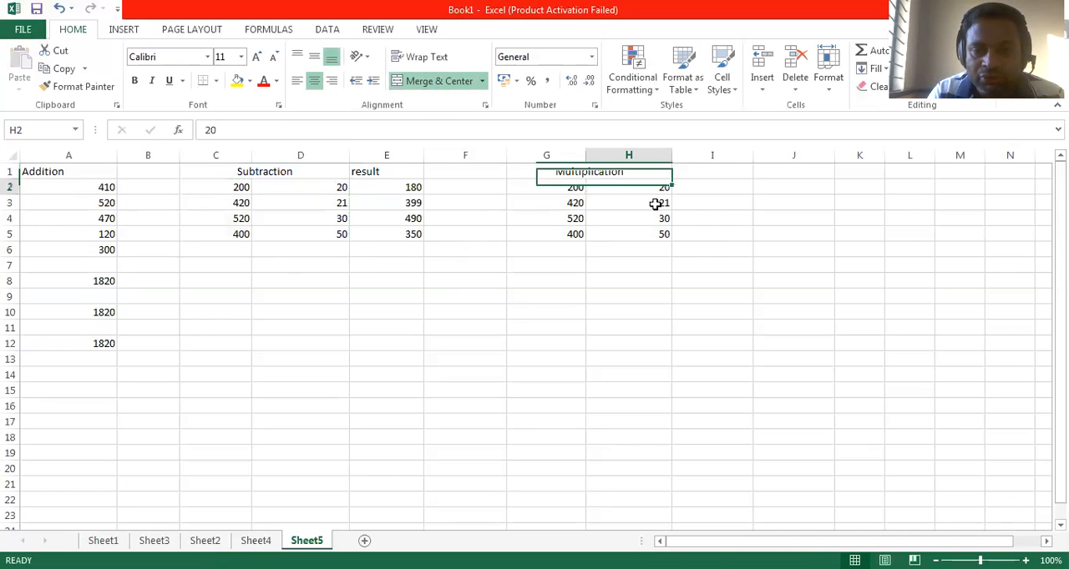
drag(655, 205, 649, 235)
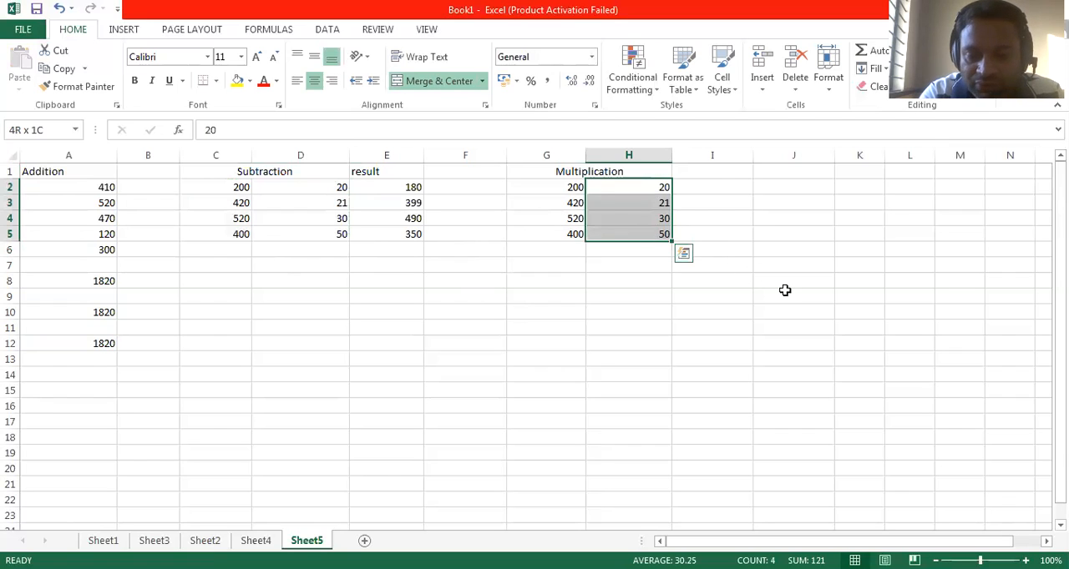
key(Delete)
text(2)
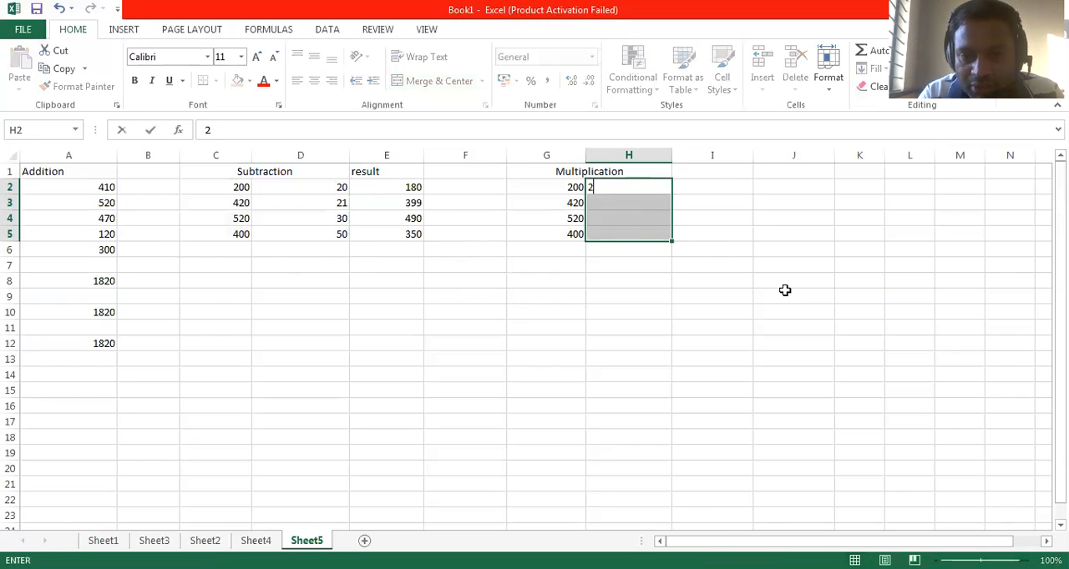
key(Down)
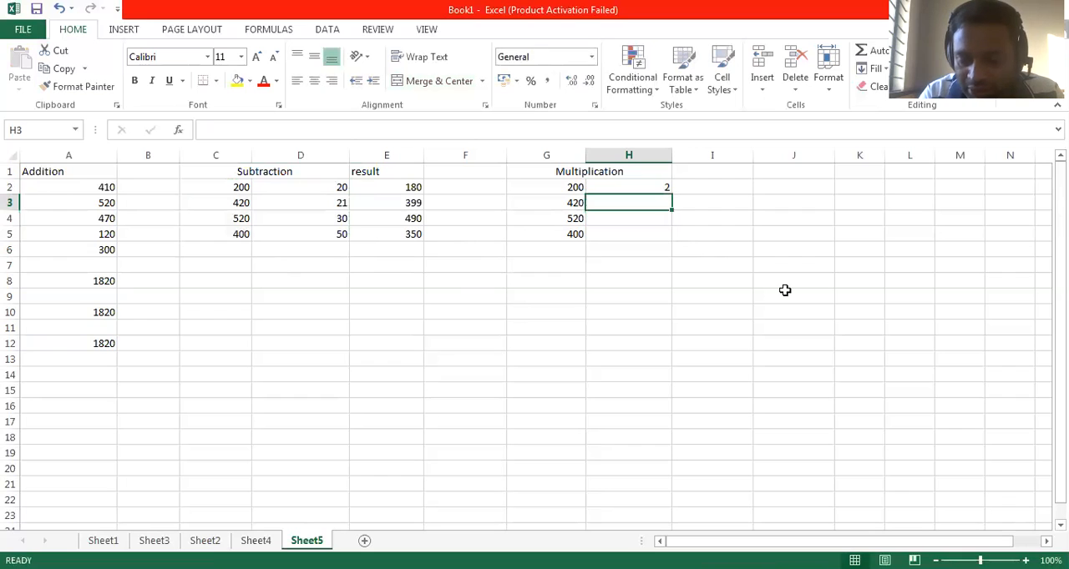
text(4)
key(Down)
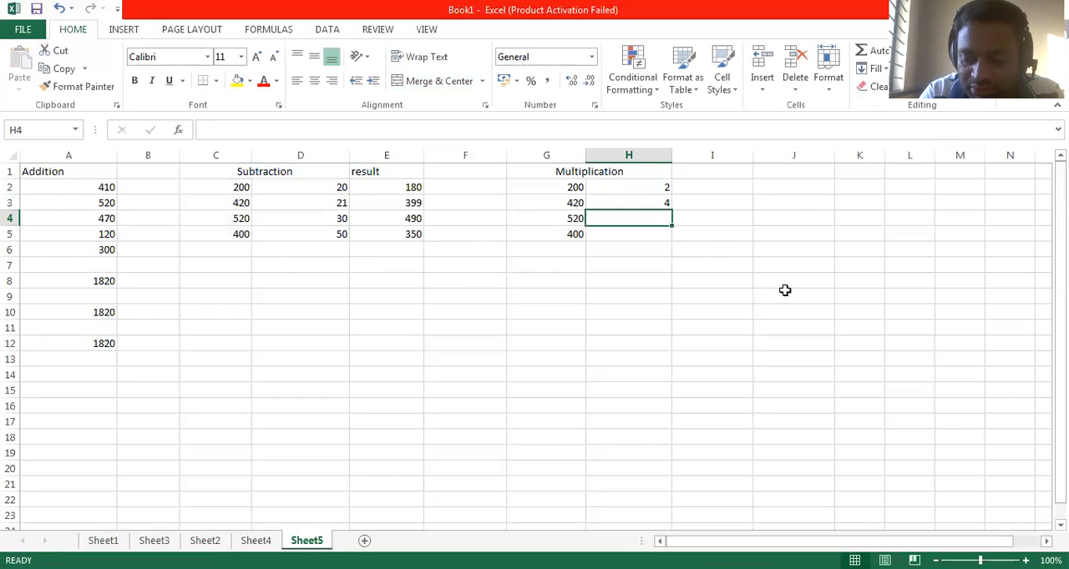
text(3)
key(Return)
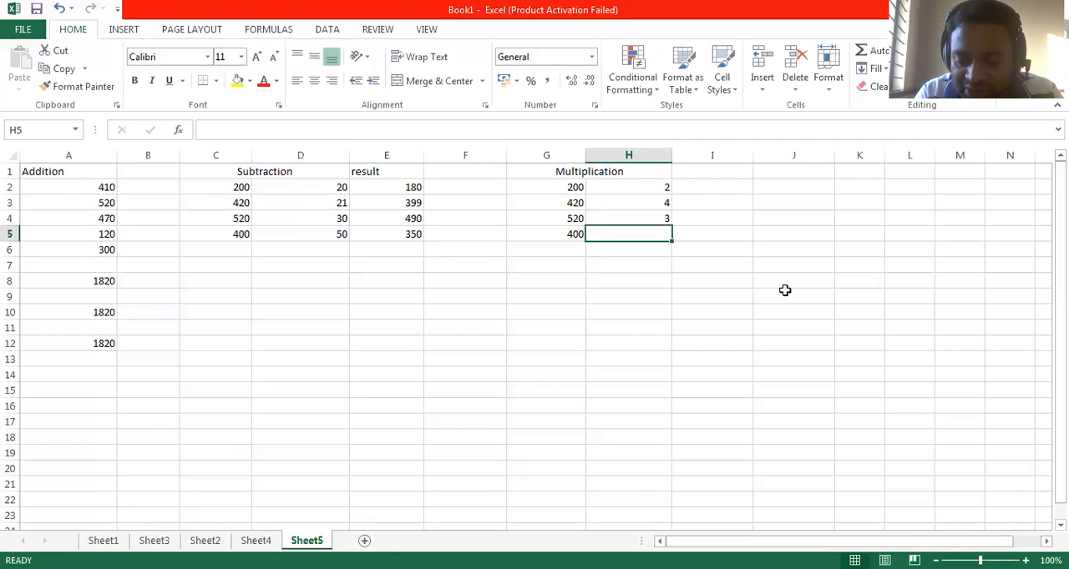
text(10)
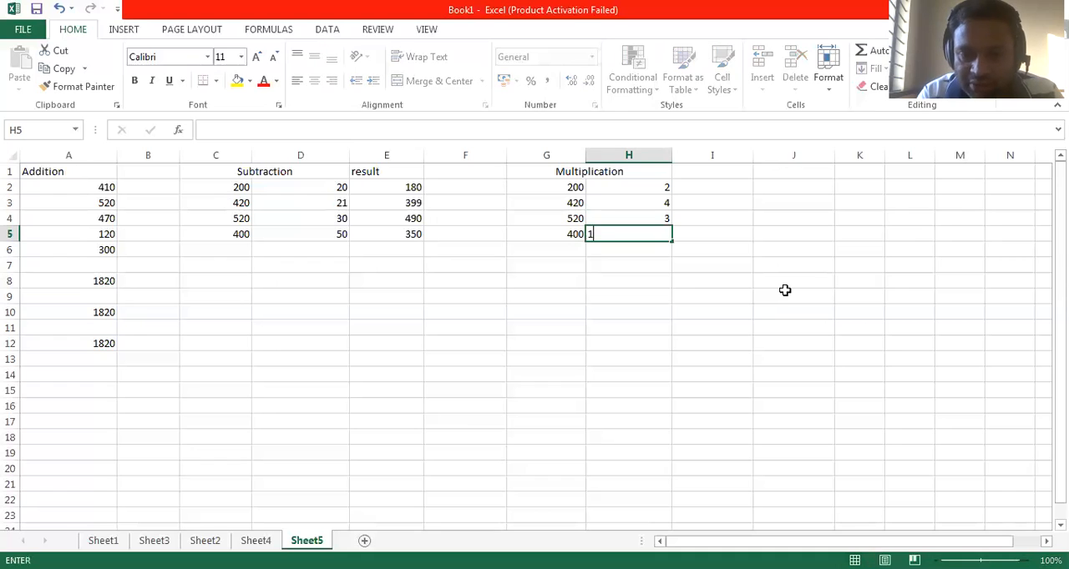
key(Tab)
Step: Enter the heading result in cell I1 beside the Multiplication heading
key(Up)
key(Up)
key(Up)
key(Up)
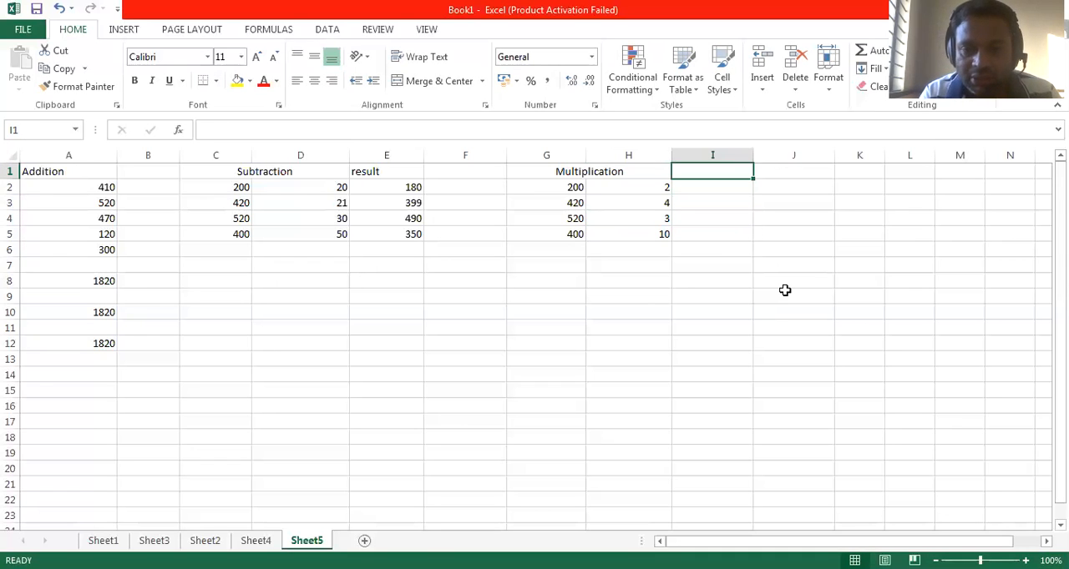
text(result)
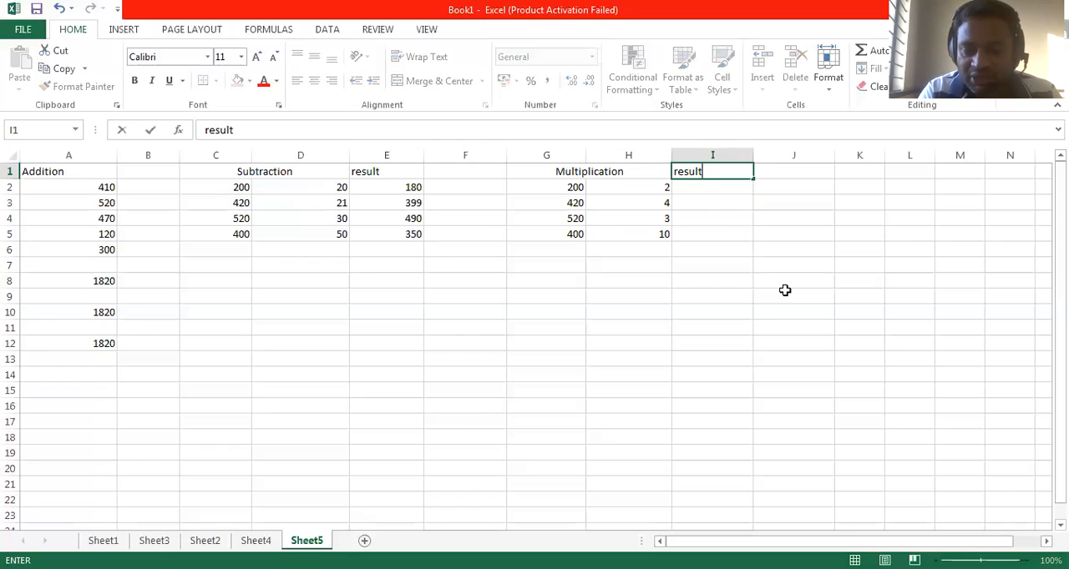
key(Return)
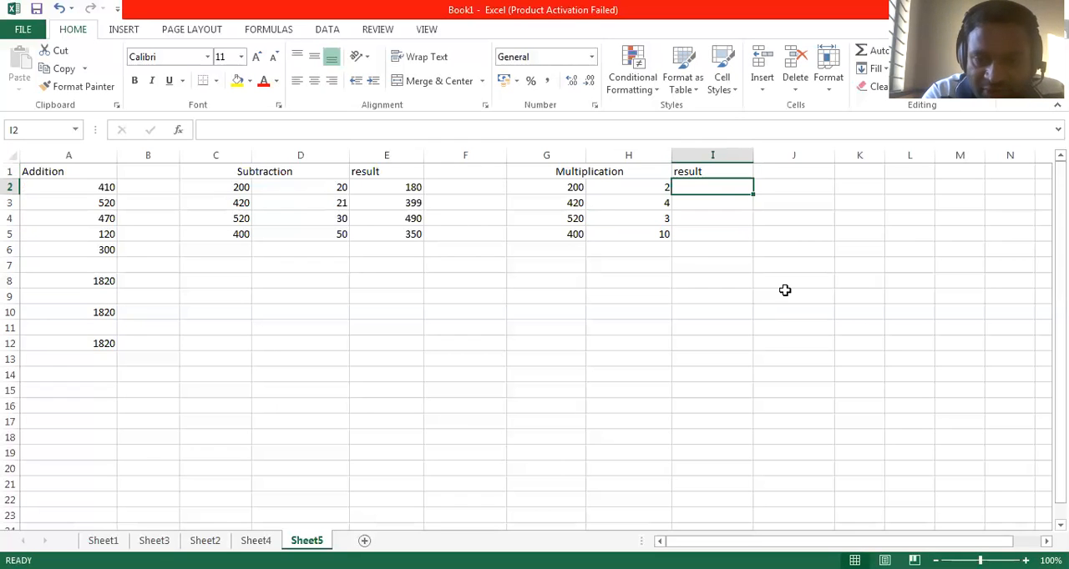
Step: Multiply G2 by H2 in cell I2 with the formula =(G2*H2), and fill it down to I5
text(=)
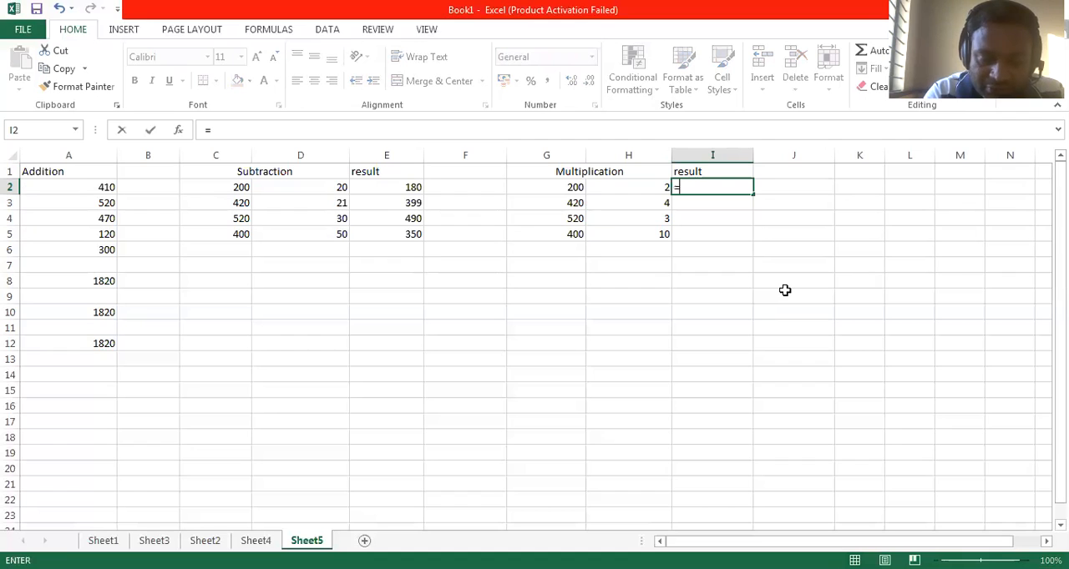
text(()
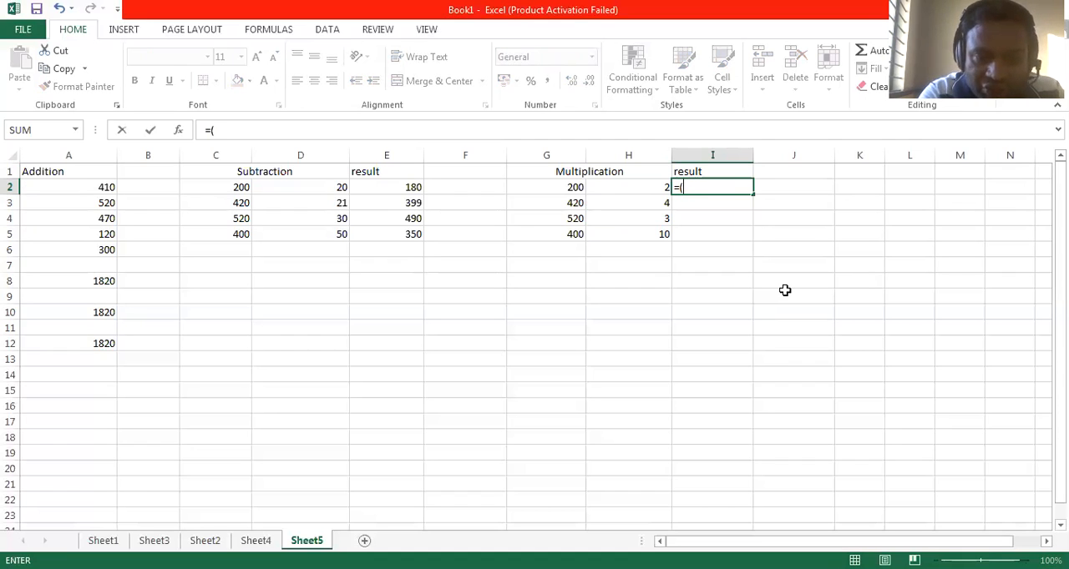
text(g2)
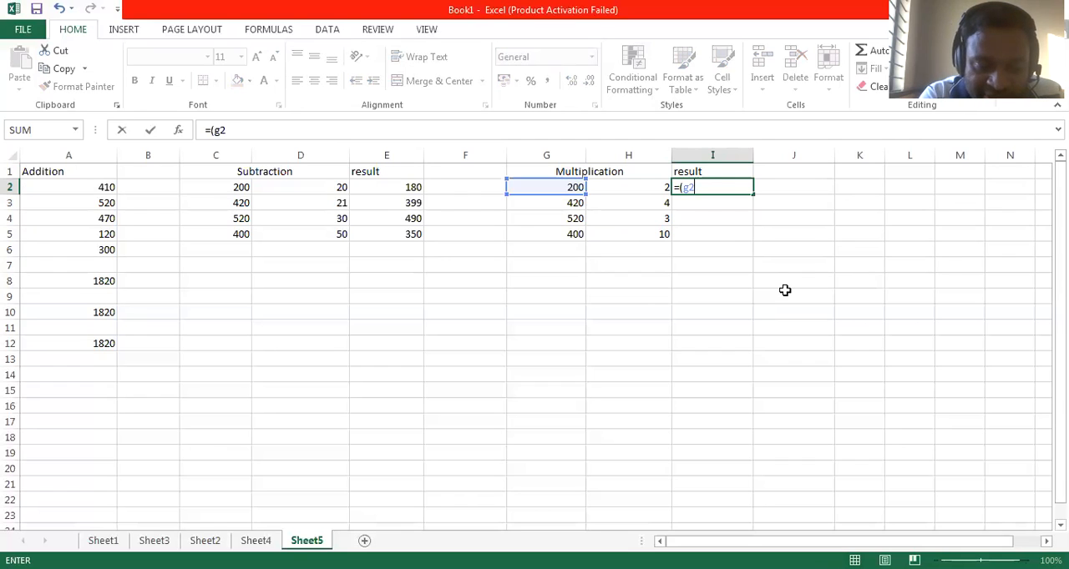
text(*)
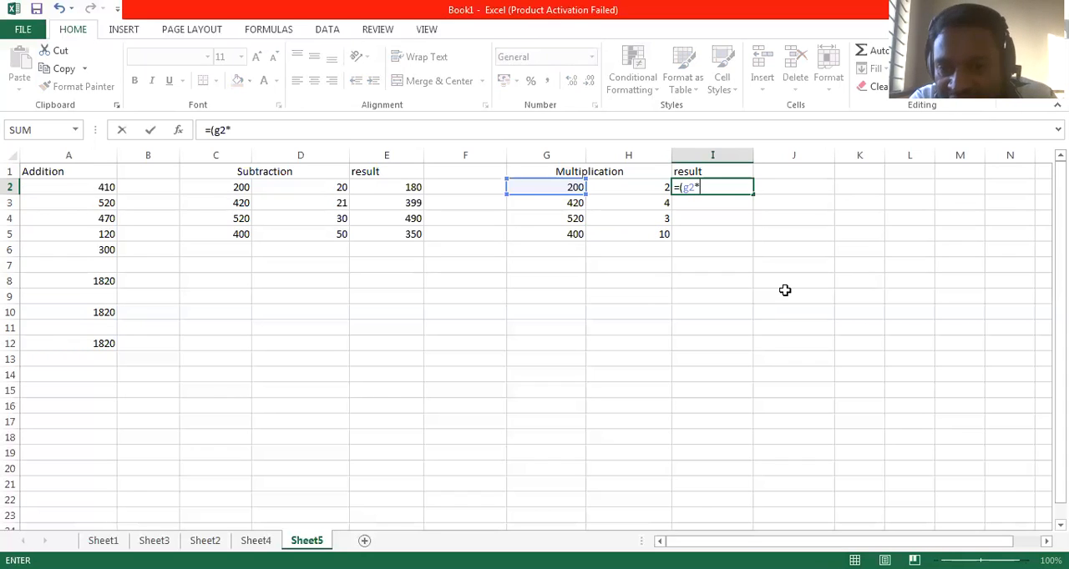
text(h2)
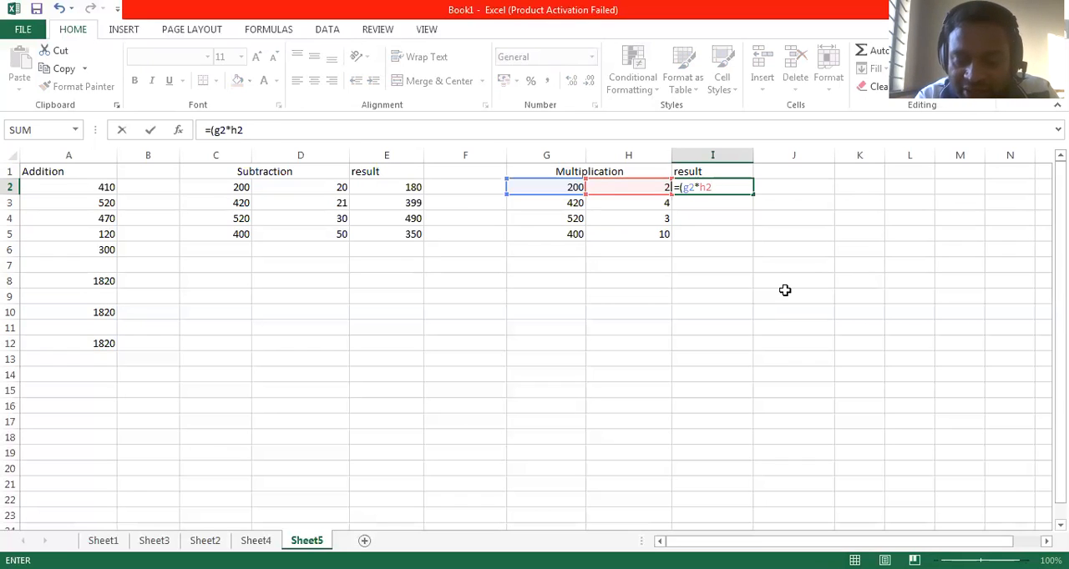
key(Return)
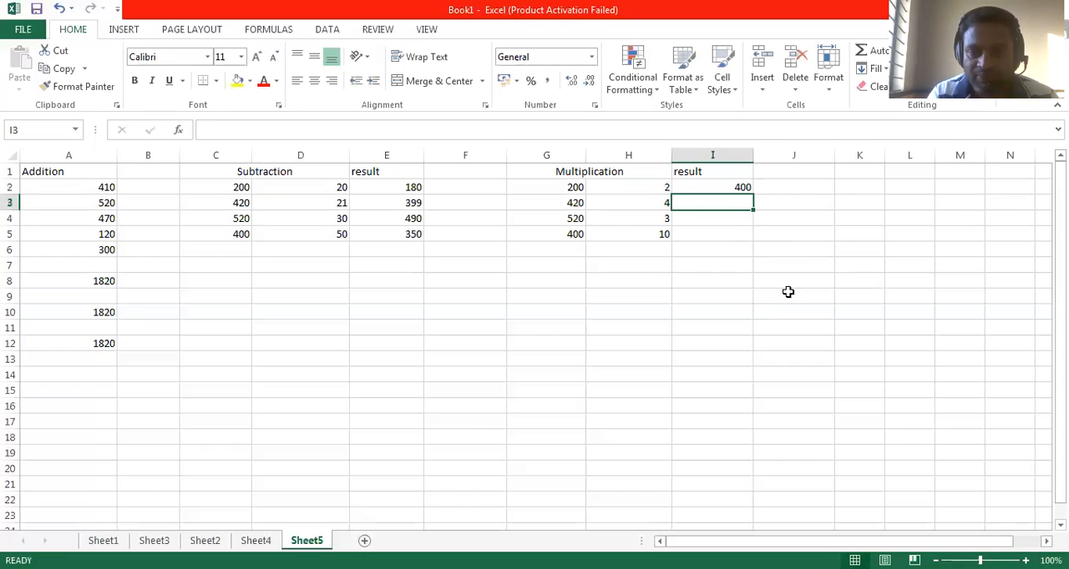
click(726, 187)
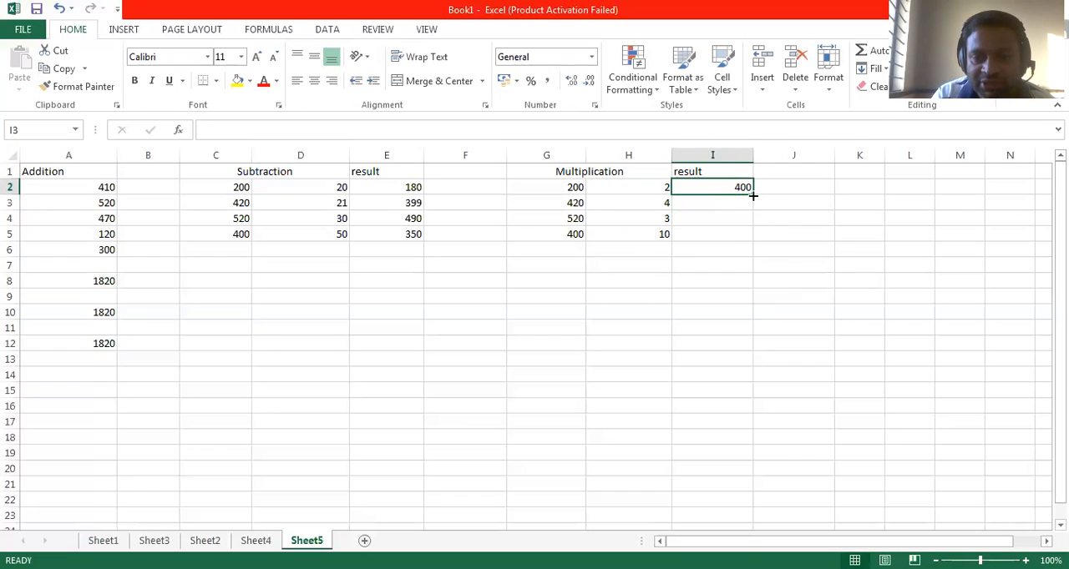
drag(752, 196, 757, 243)
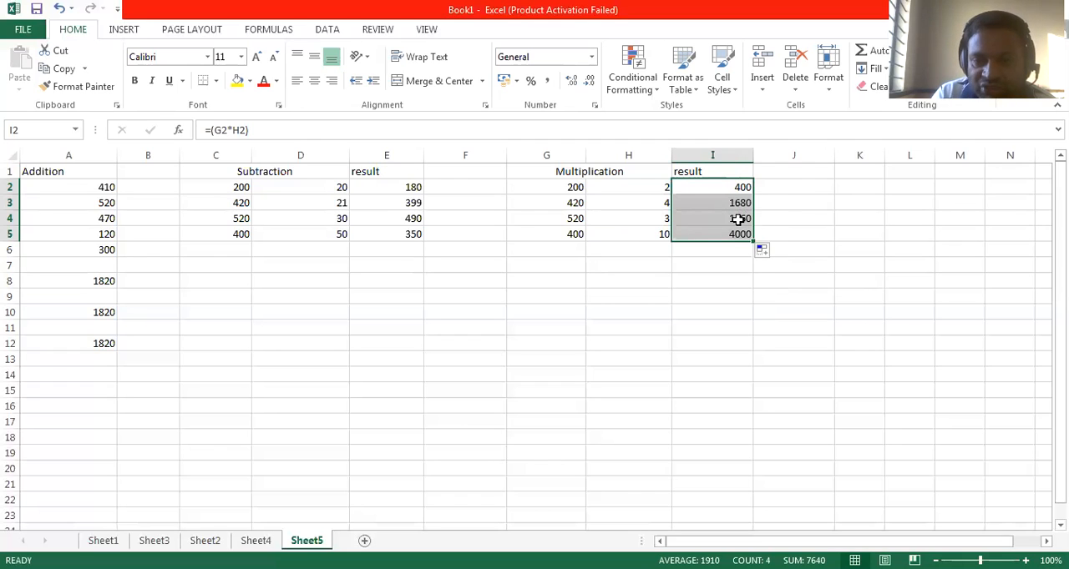
Step: Review the multiplication formulas in result cells I3 to I5
click(740, 219)
click(735, 236)
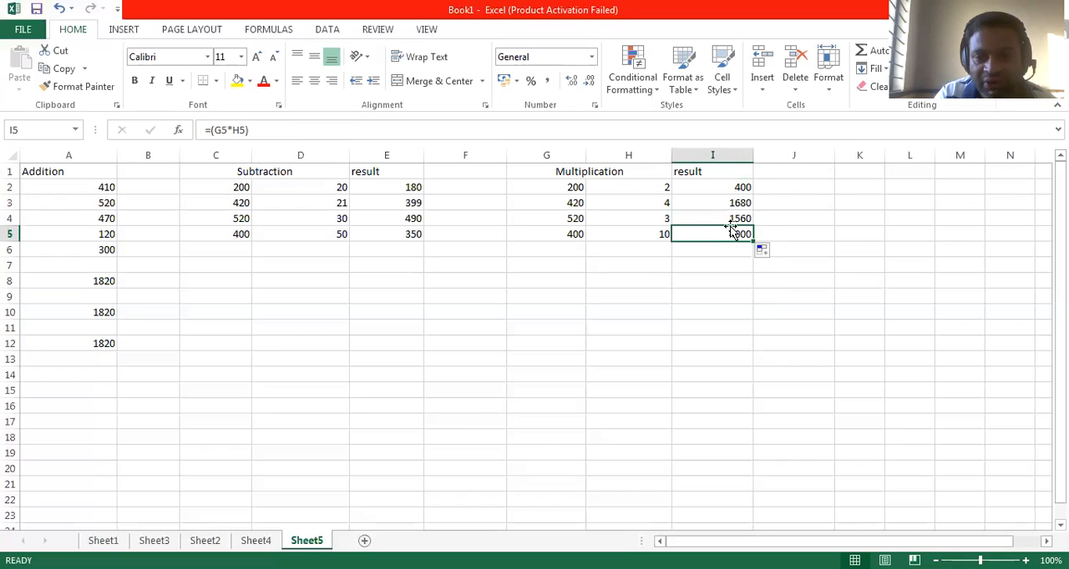
click(734, 218)
drag(255, 130, 206, 130)
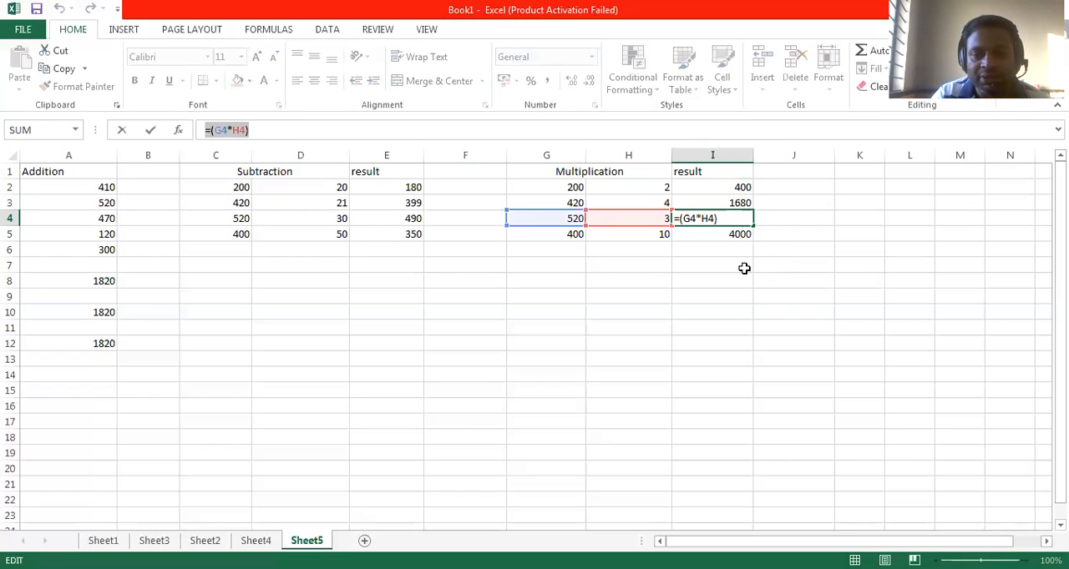
click(731, 247)
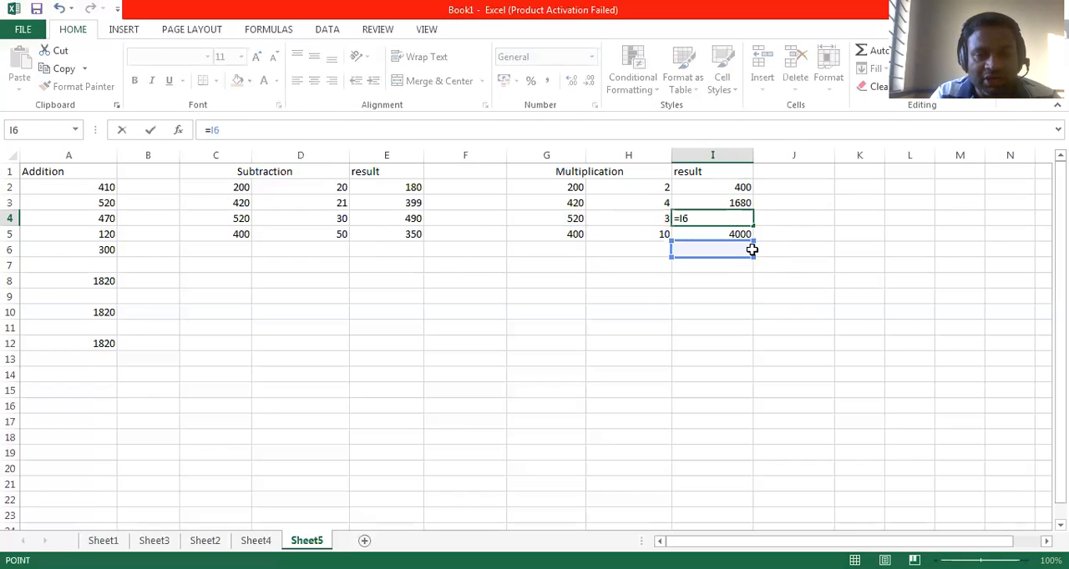
key(Escape)
click(735, 238)
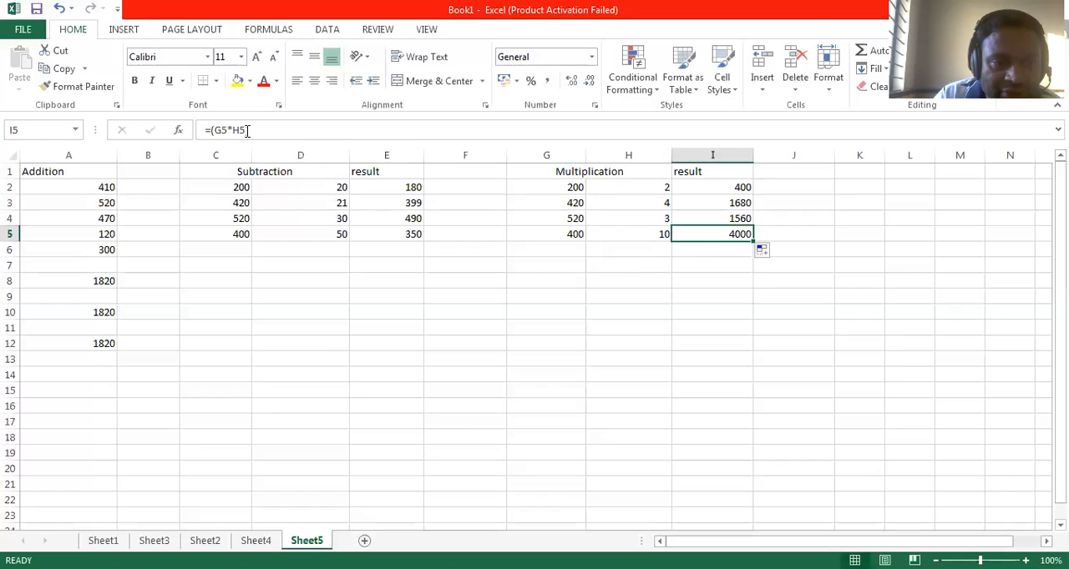
click(745, 205)
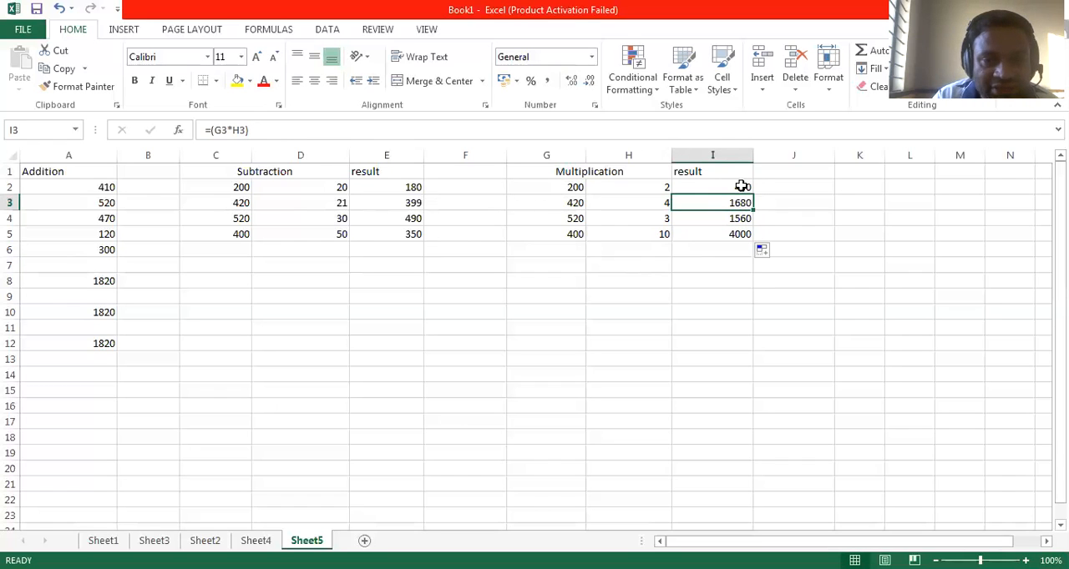
click(723, 219)
click(732, 236)
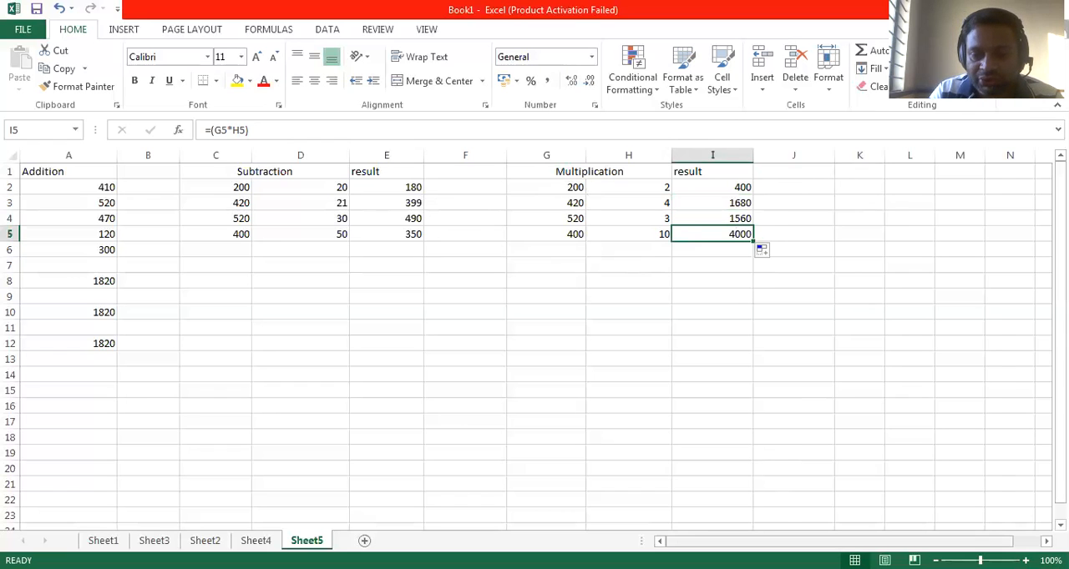
Step: Enter the heading Division in cell K1, and merge and center it across K1:L1
scroll(773, 181, right, 1)
click(761, 172)
text(Div)
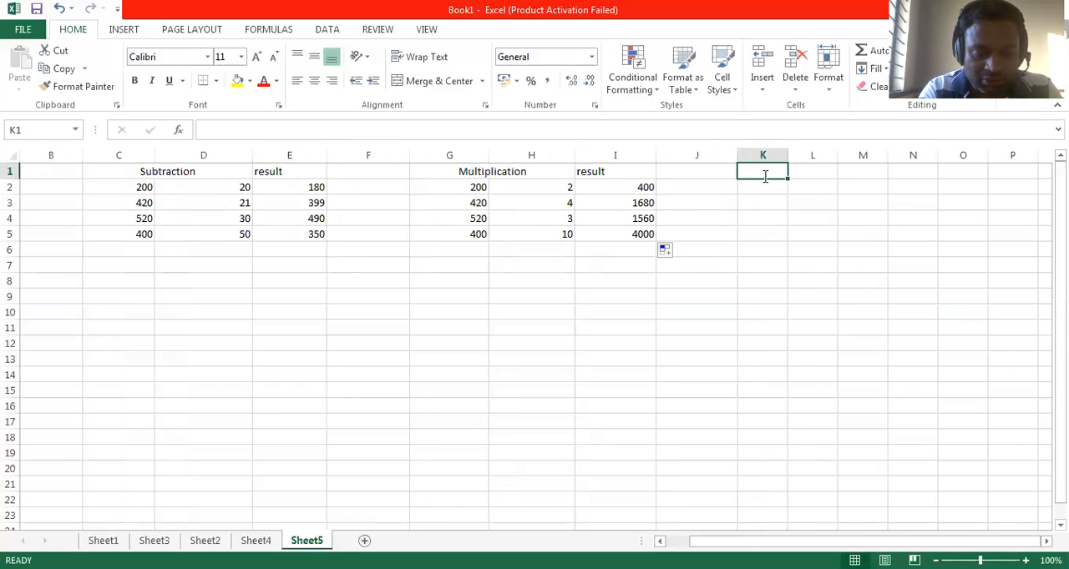
text(ision)
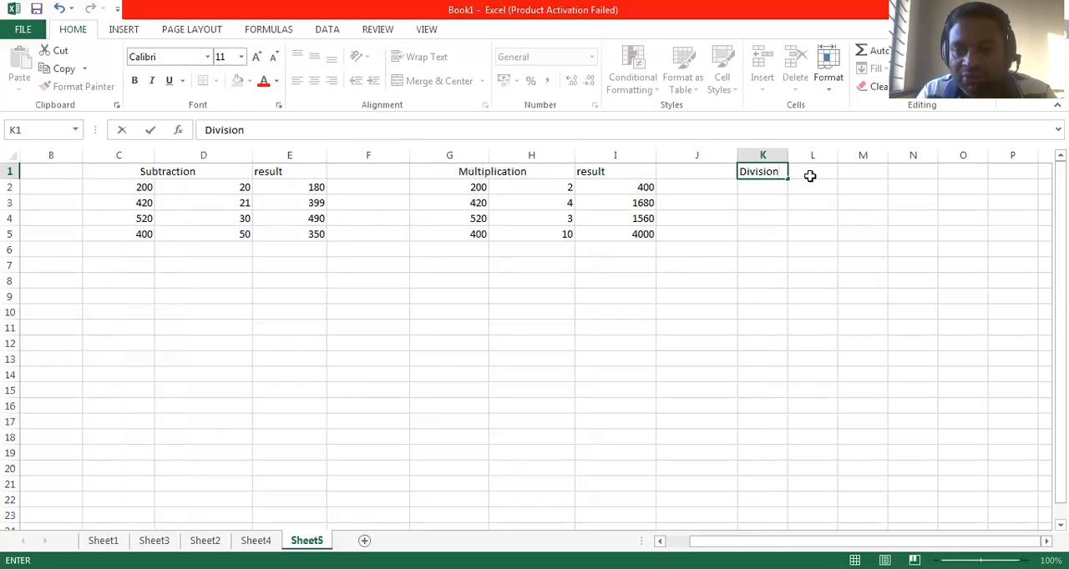
click(812, 172)
drag(764, 172, 801, 172)
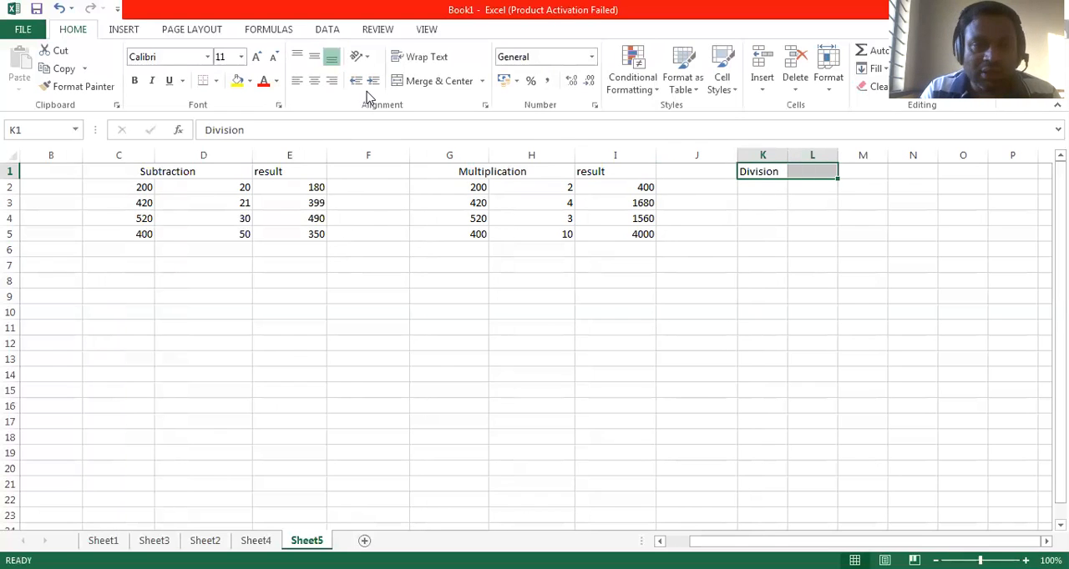
click(438, 81)
click(774, 194)
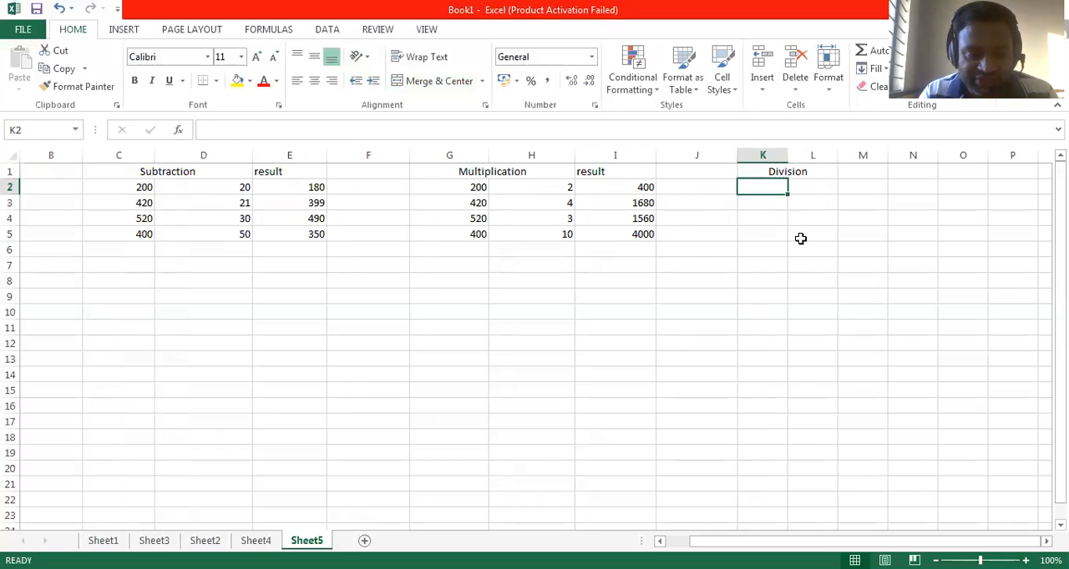
Step: Enter the dividends 200, 100, 600 and 320 in cells K2 to K5 under the Division heading
text(200)
key(Return)
text(100)
key(Return)
text(600/20)
key(BackSpace)
key(BackSpace)
key(BackSpace)
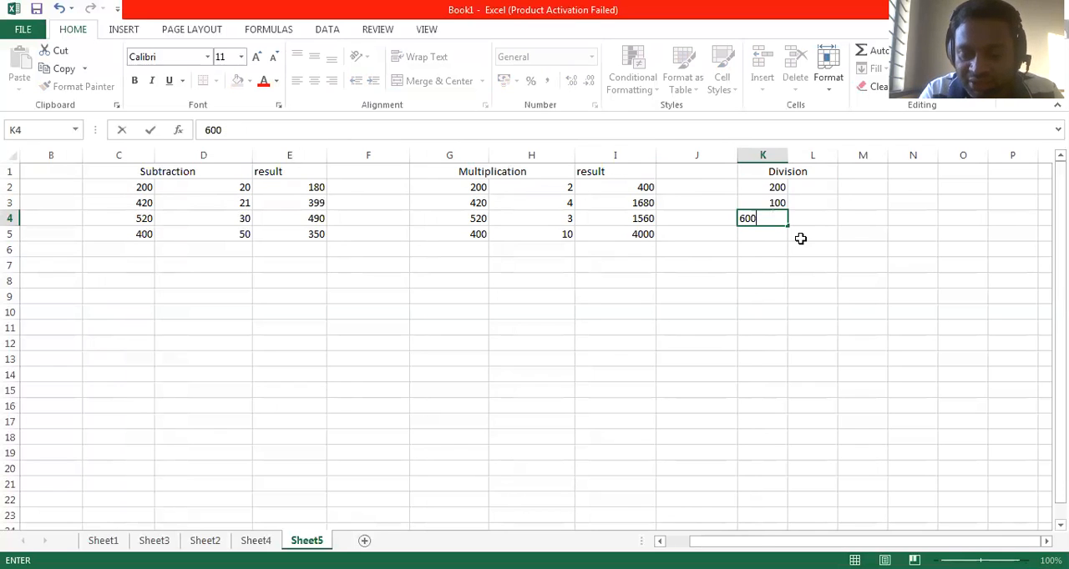
key(Return)
text(3)
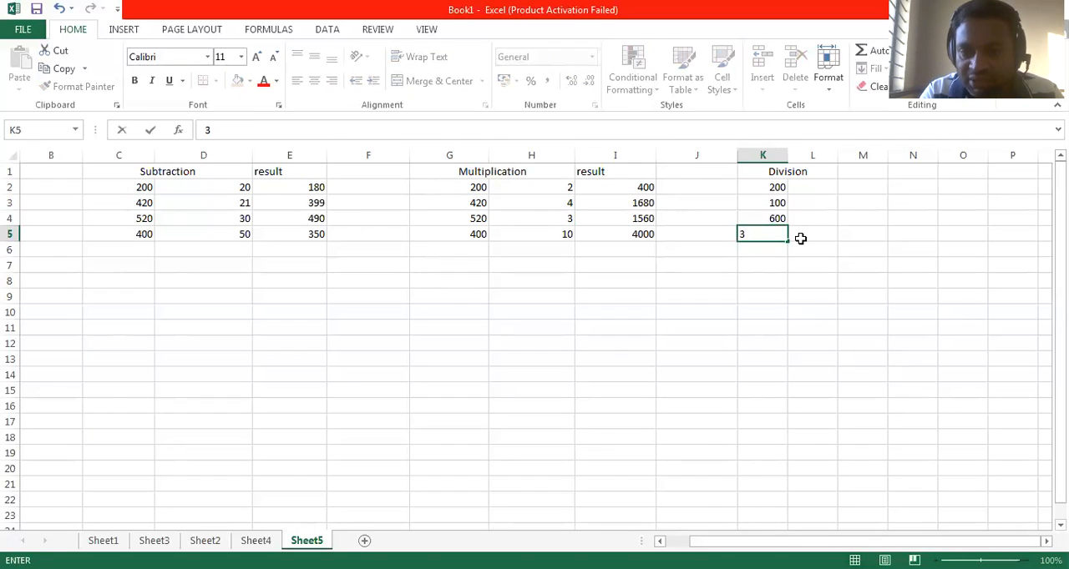
text(20)
key(Tab)
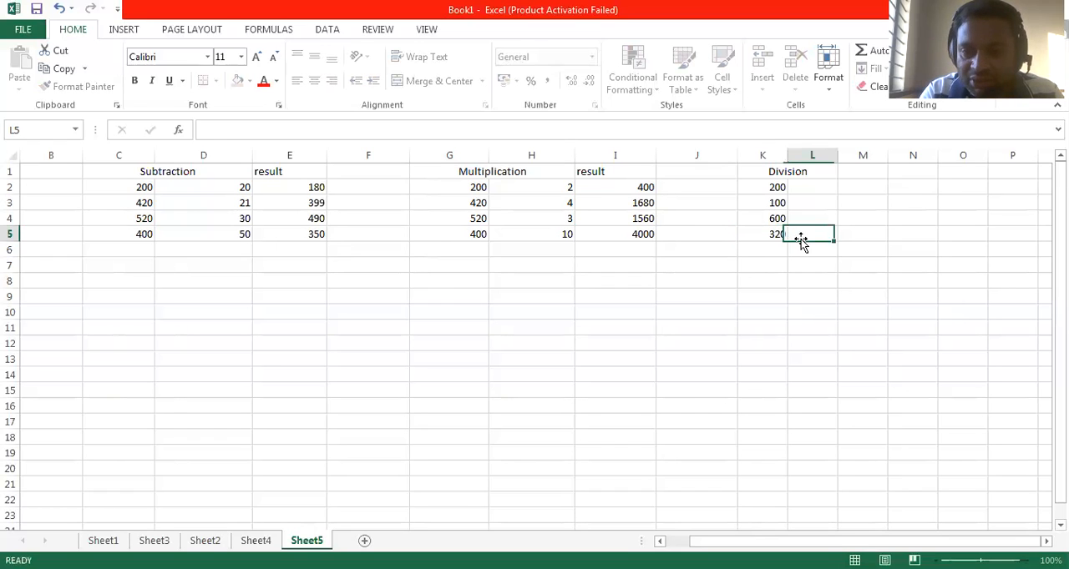
Step: Enter the divisors 10, 20, 30 and 15 in cells L2 to L5
key(Up)
key(Up)
key(Up)
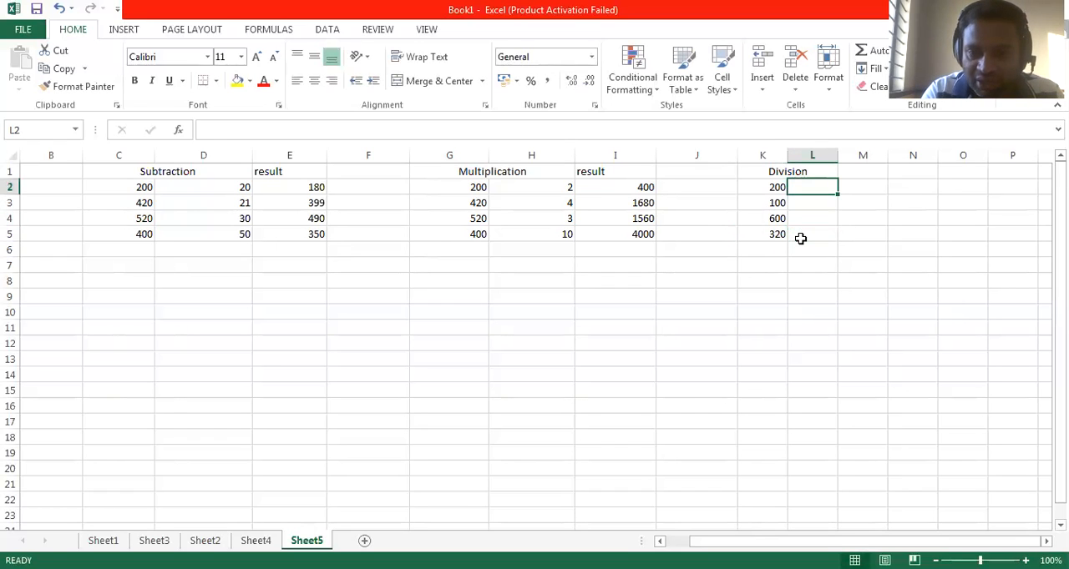
text(10)
key(Return)
text(1)
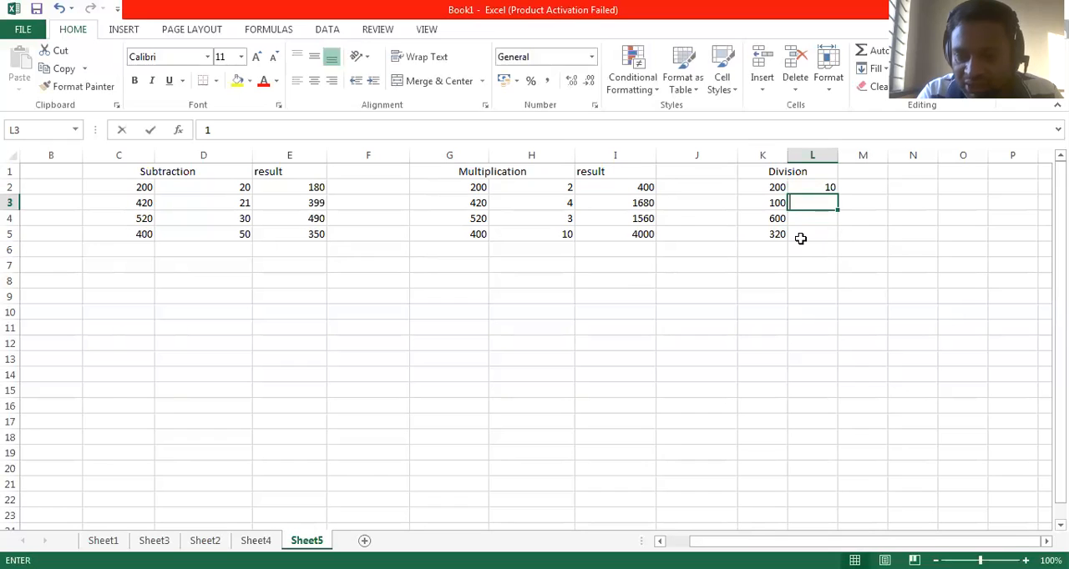
text(0)
key(BackSpace)
key(BackSpace)
text(20)
key(Return)
text(30)
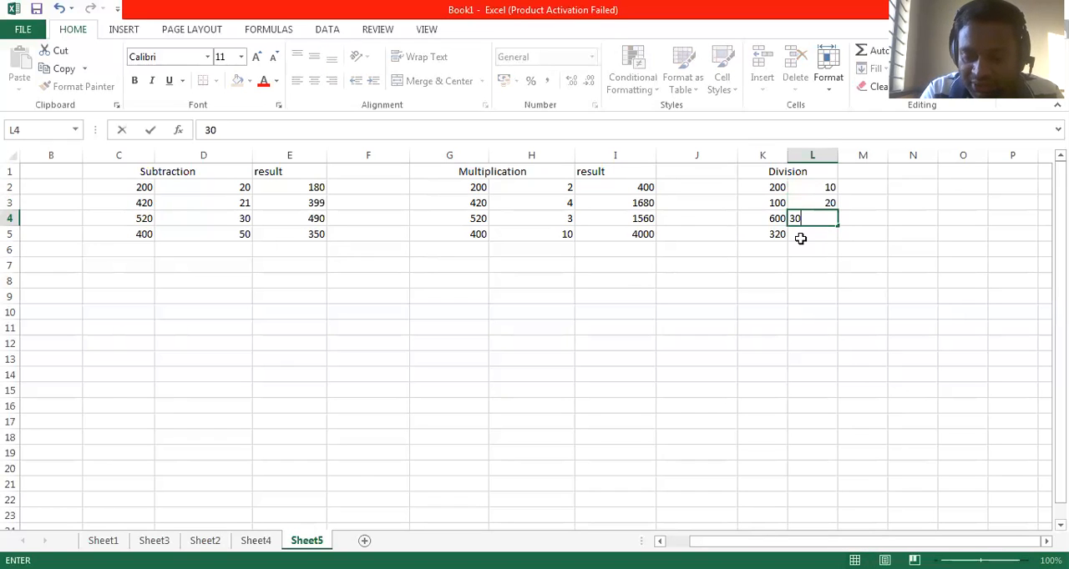
key(Return)
text(15)
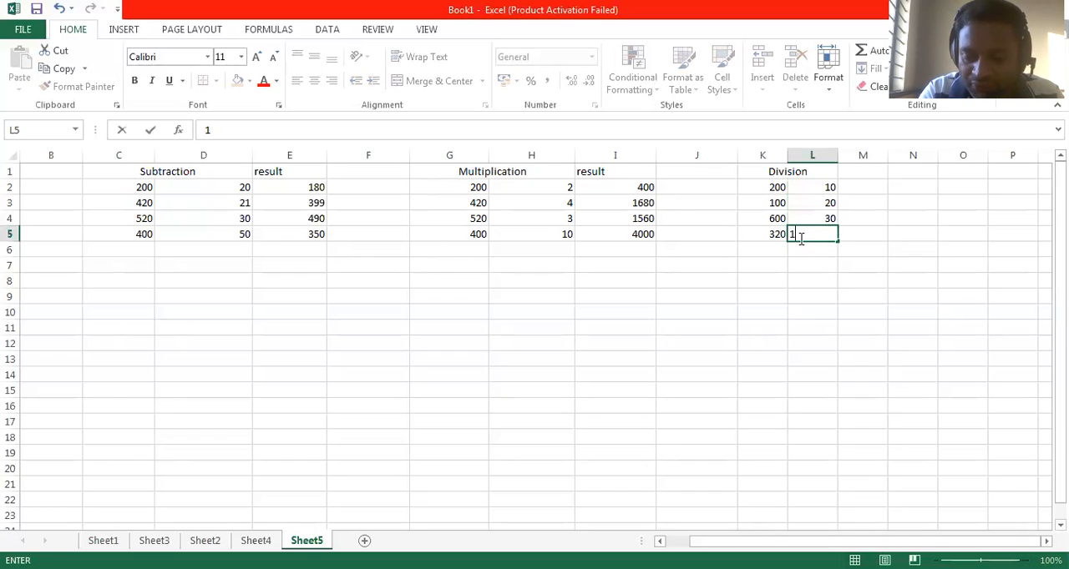
key(Tab)
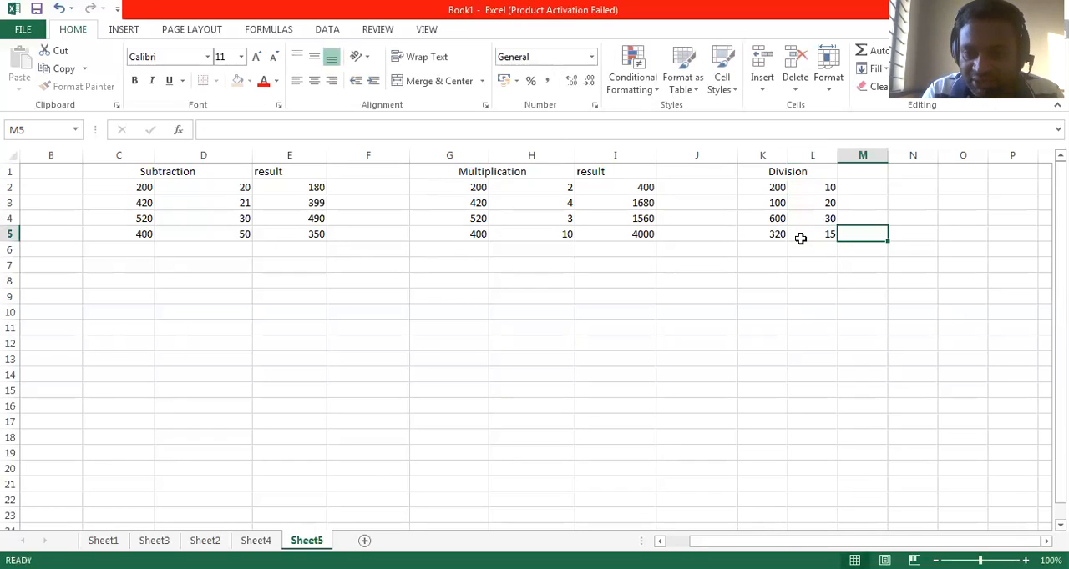
Step: Enter the heading result in cell M1 beside the Division heading
click(844, 172)
text(result)
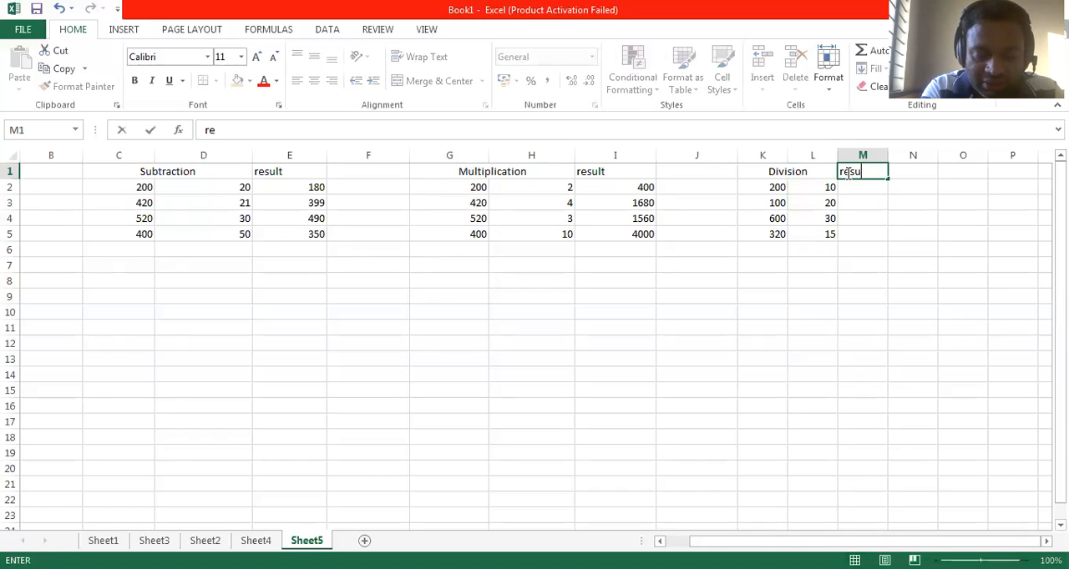
click(871, 188)
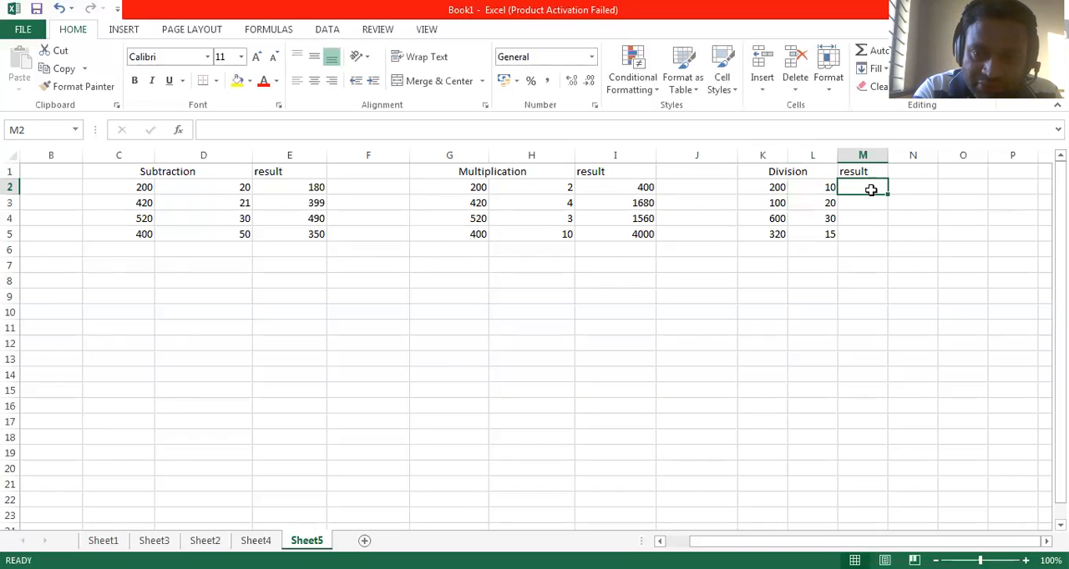
Step: Divide K2 by L2 in cell M2 with the formula =(K2/L2), and fill it down to M5
text(=()
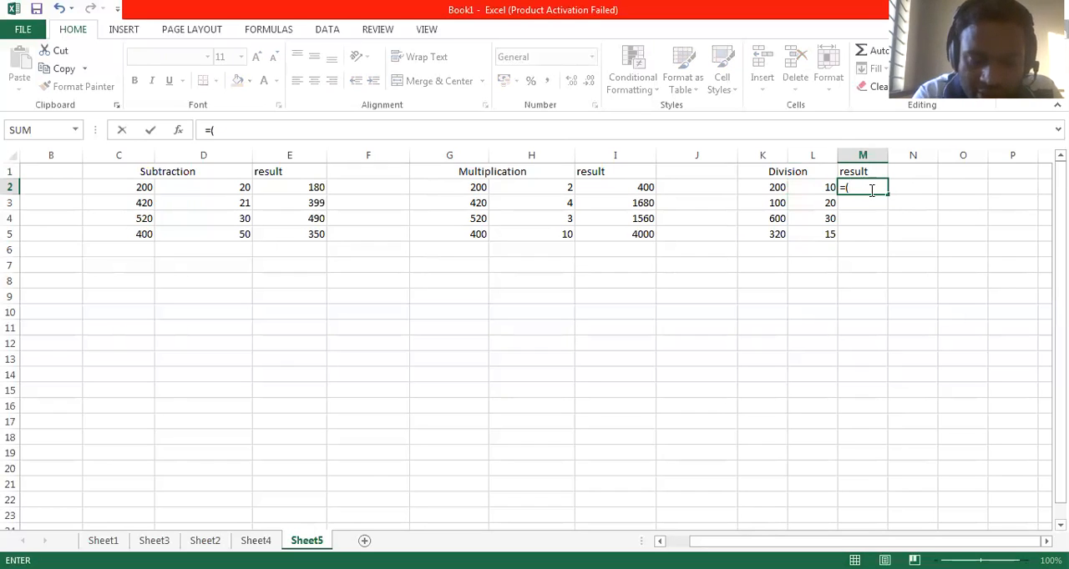
text(k2)
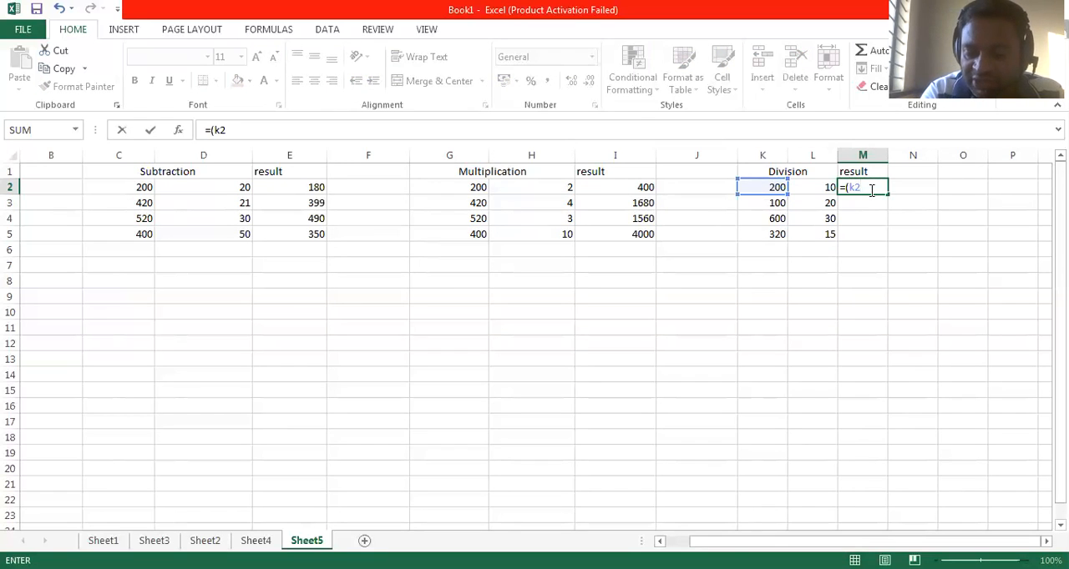
text(/)
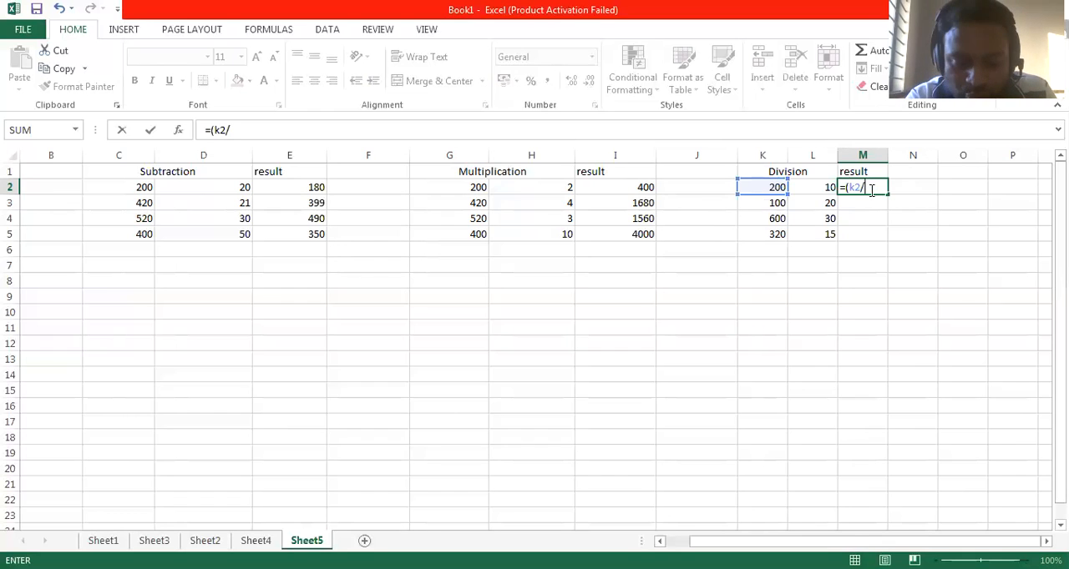
text(l2)
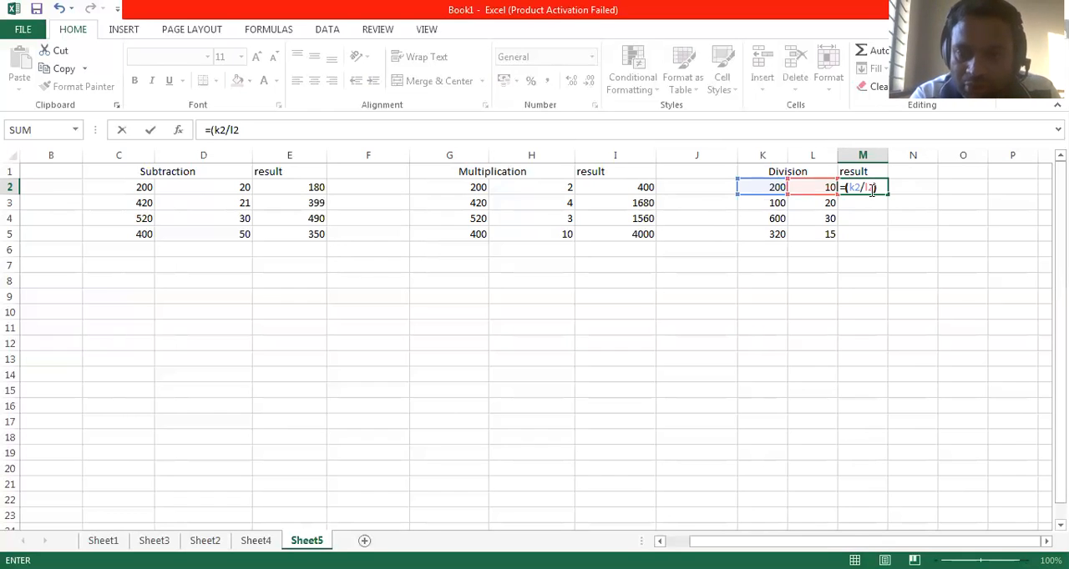
key(Return)
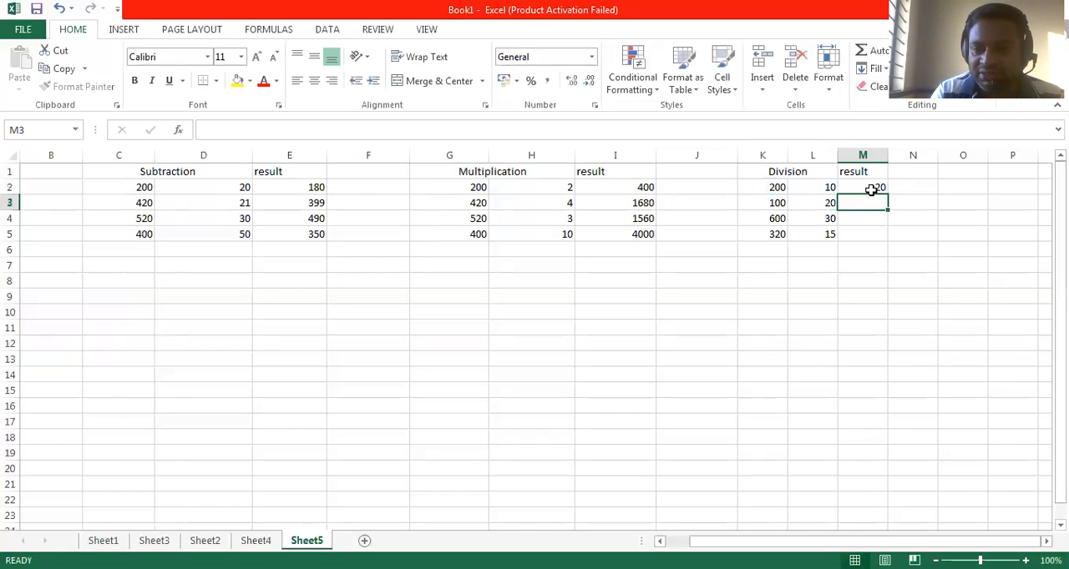
click(868, 187)
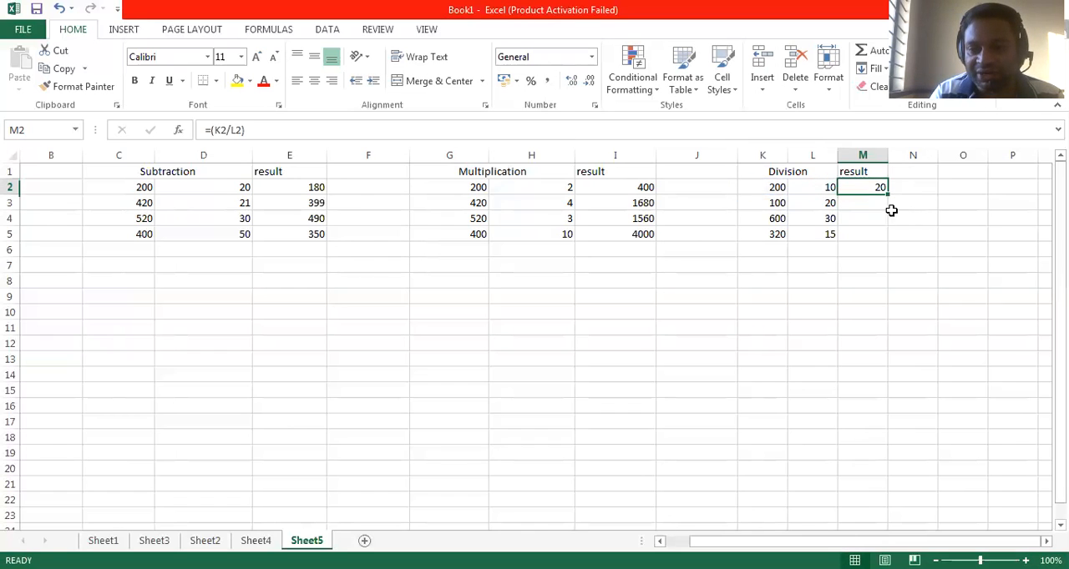
drag(888, 197, 887, 242)
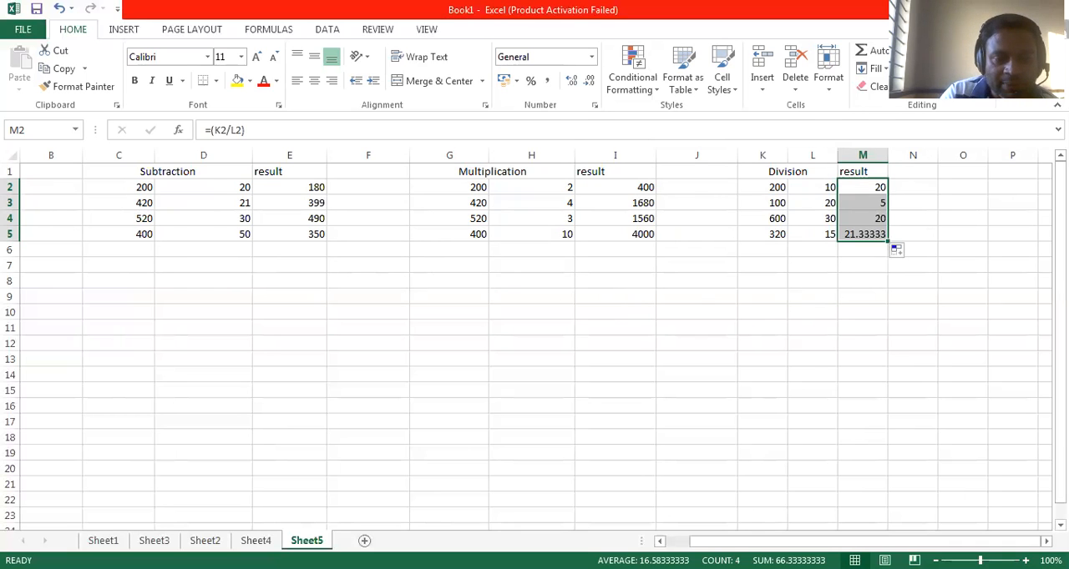
Step: Enter the function labels MAX, MIN, AVERAGE, TODAY and SQRT in cells A15 to A19 below the Addition data
drag(730, 542, 706, 542)
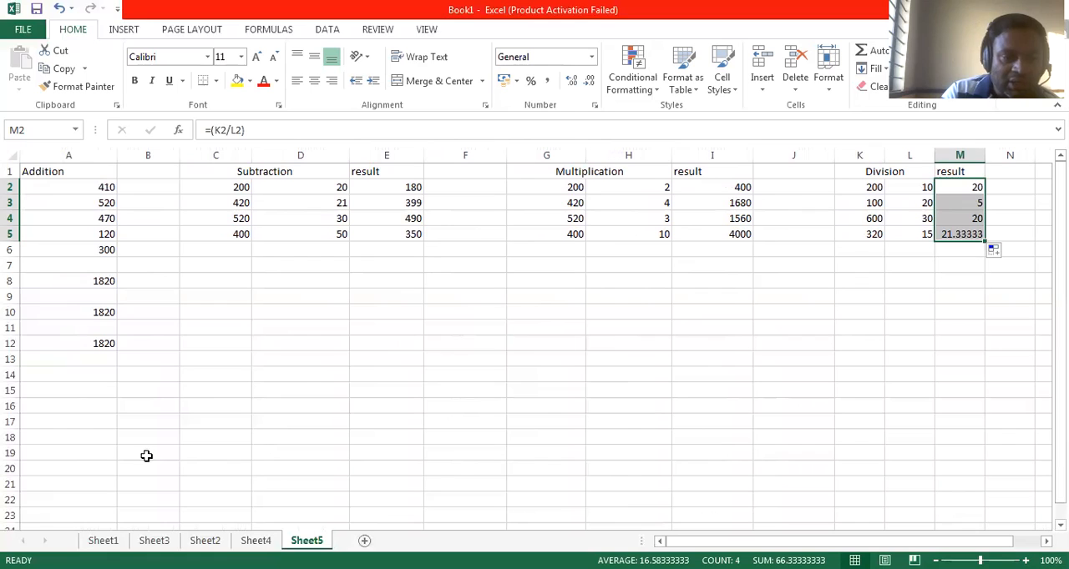
click(67, 391)
text(max)
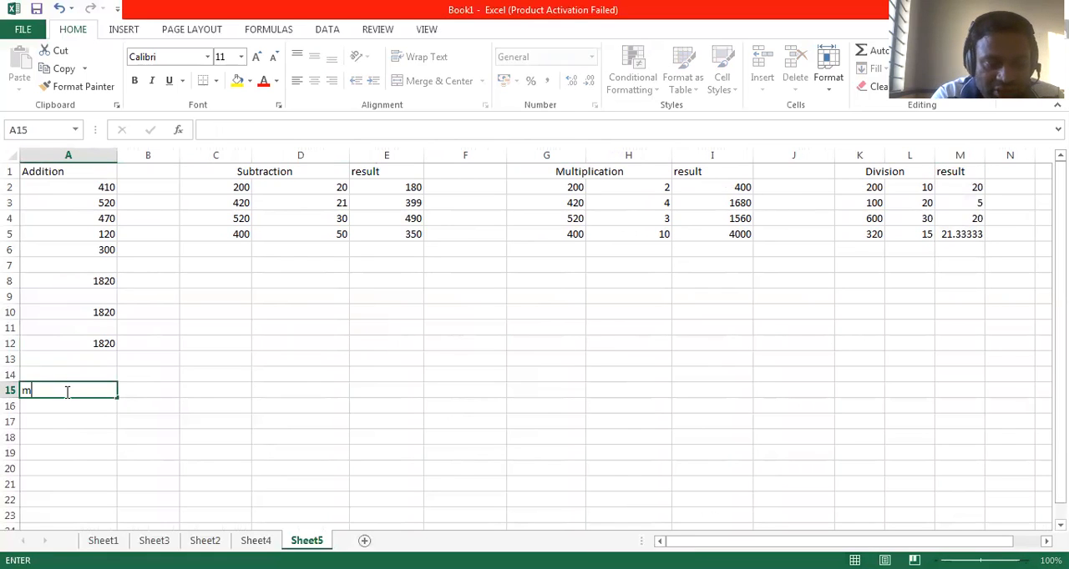
key(BackSpace)
key(BackSpace)
key(BackSpace)
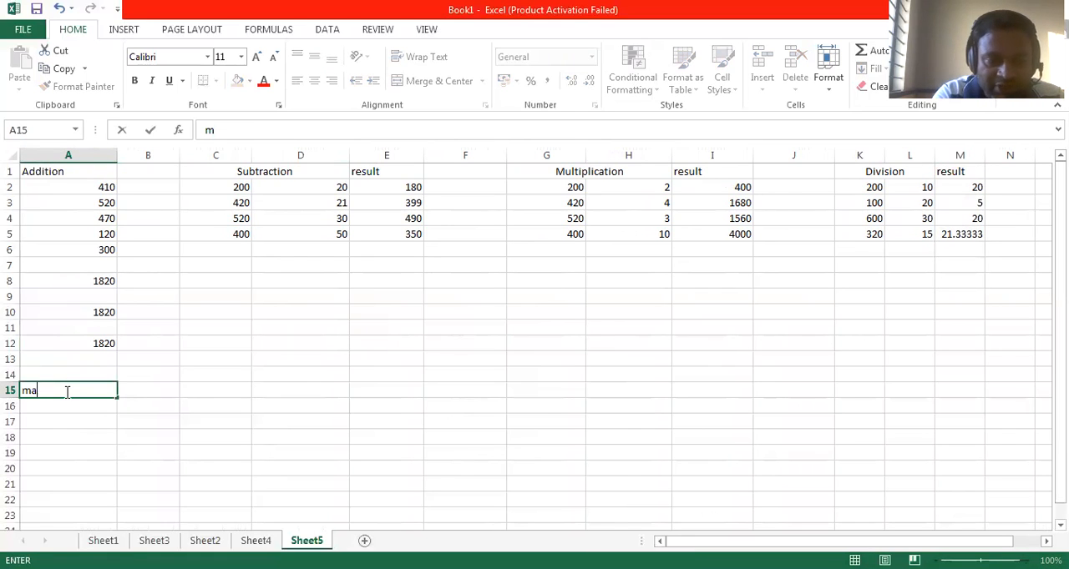
text(MAX)
key(Return)
text(MIN)
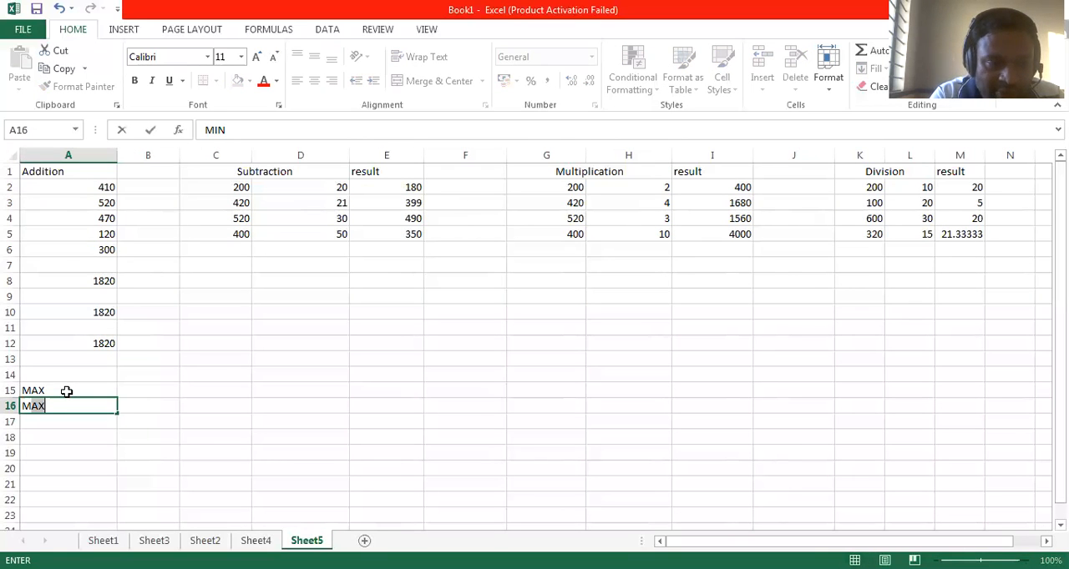
key(Return)
text(AVERAGE)
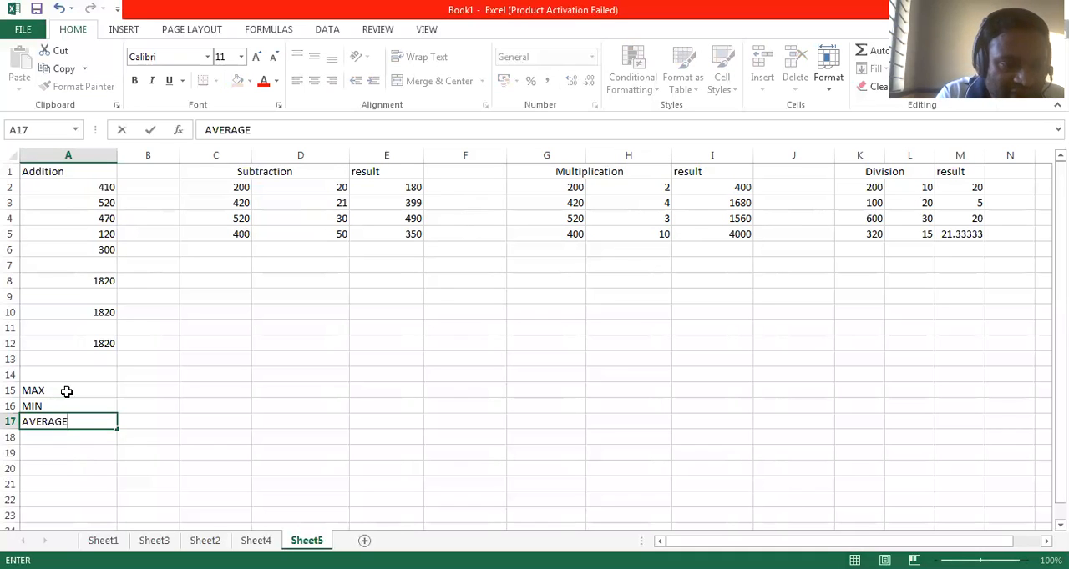
key(Return)
text(TODAY)
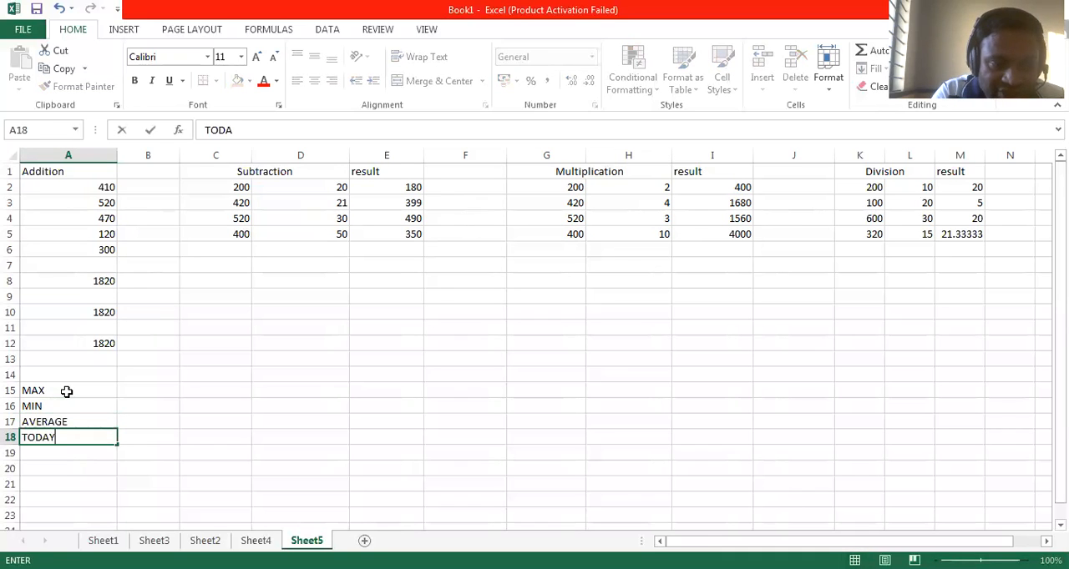
key(Return)
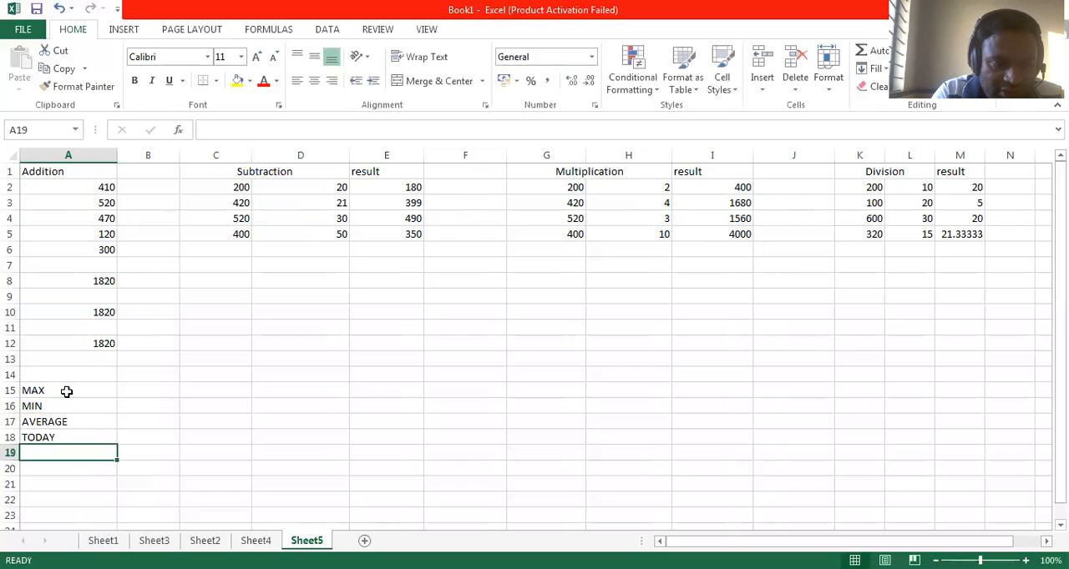
text(SQRT)
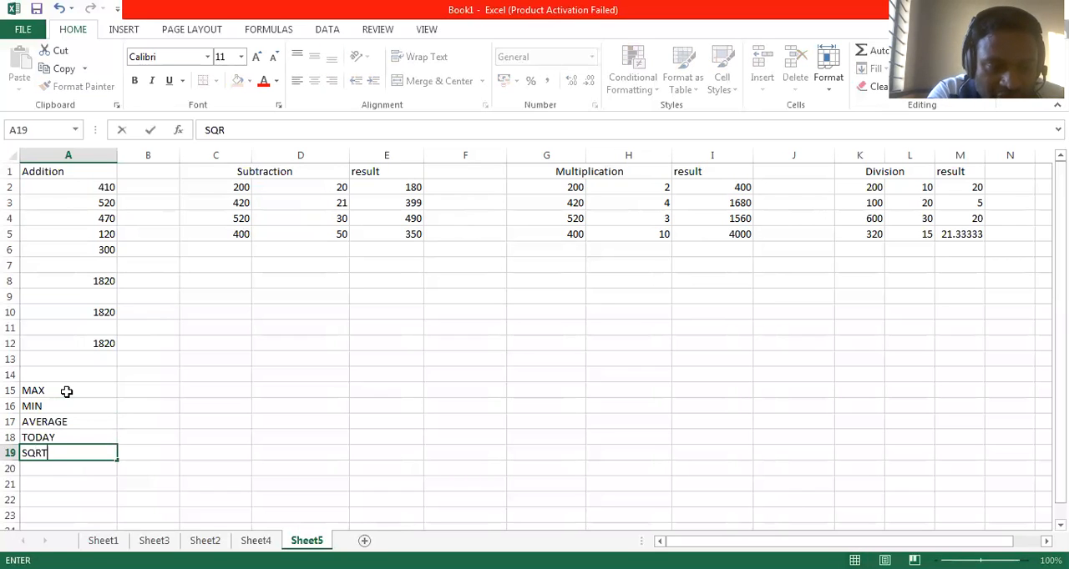
key(Up)
key(Up)
key(Up)
key(Up)
key(Up)
Step: Review the Addition numbers in cells A2 to A6 as the data for the MAX and MIN functions
key(Right)
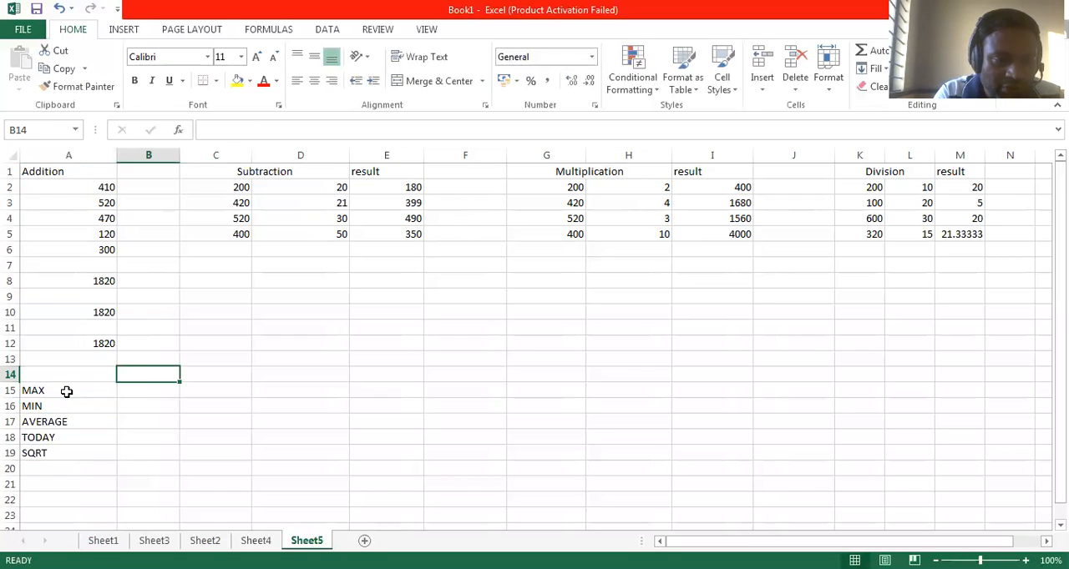
key(Down)
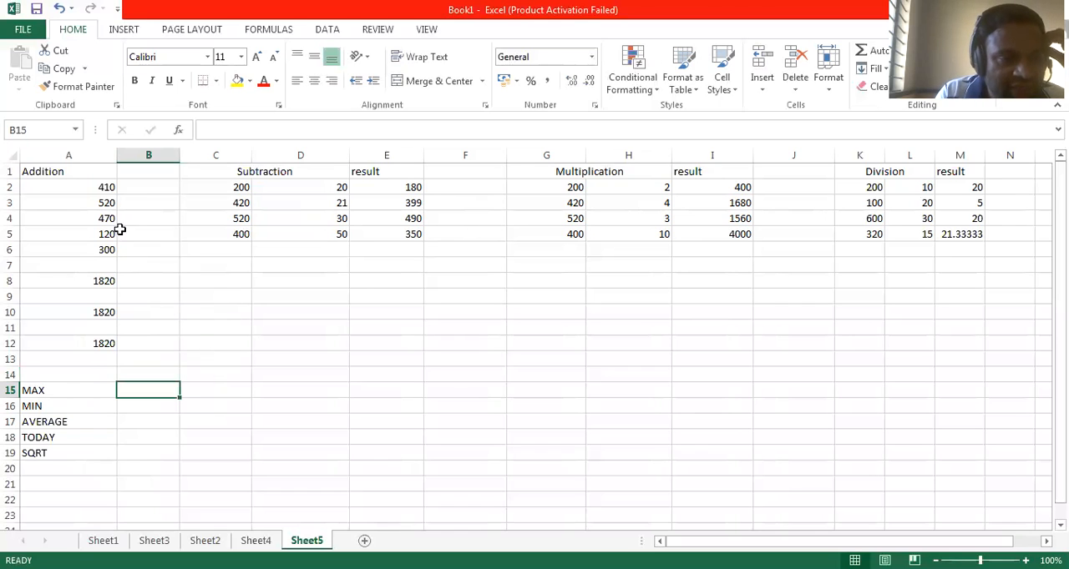
drag(89, 186, 96, 255)
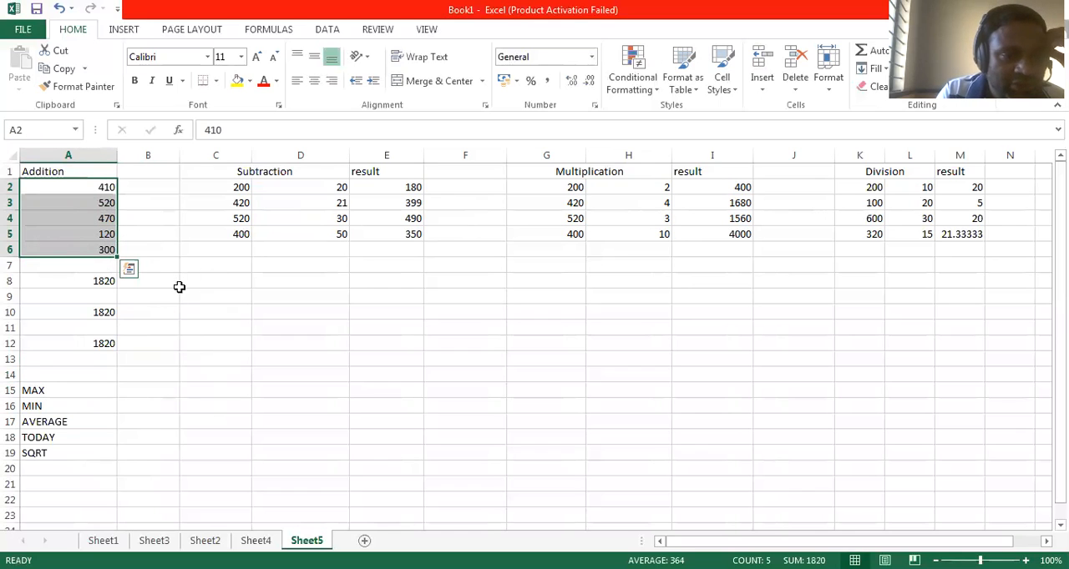
click(147, 400)
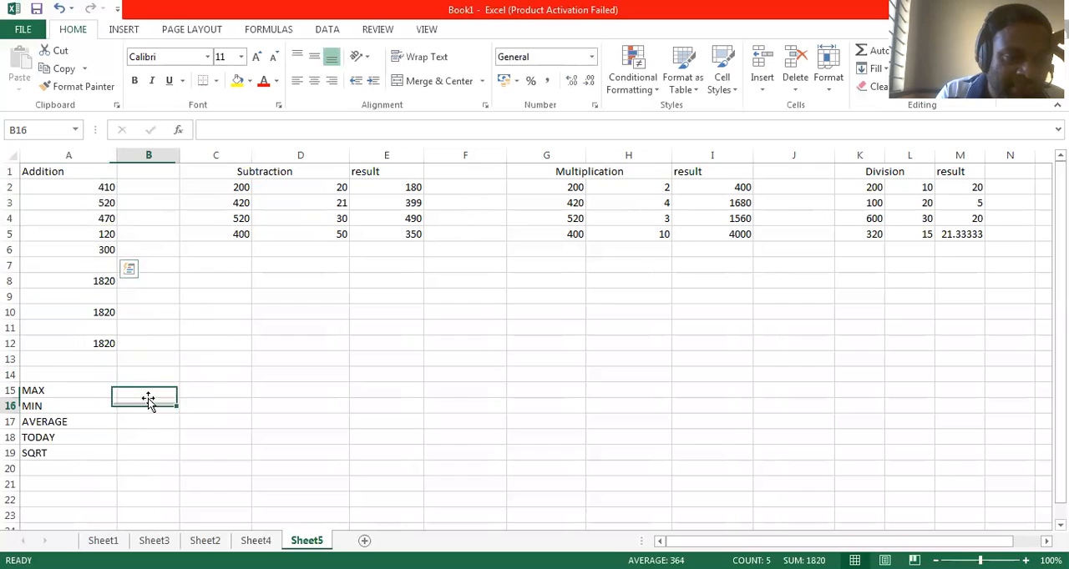
drag(98, 188, 99, 250)
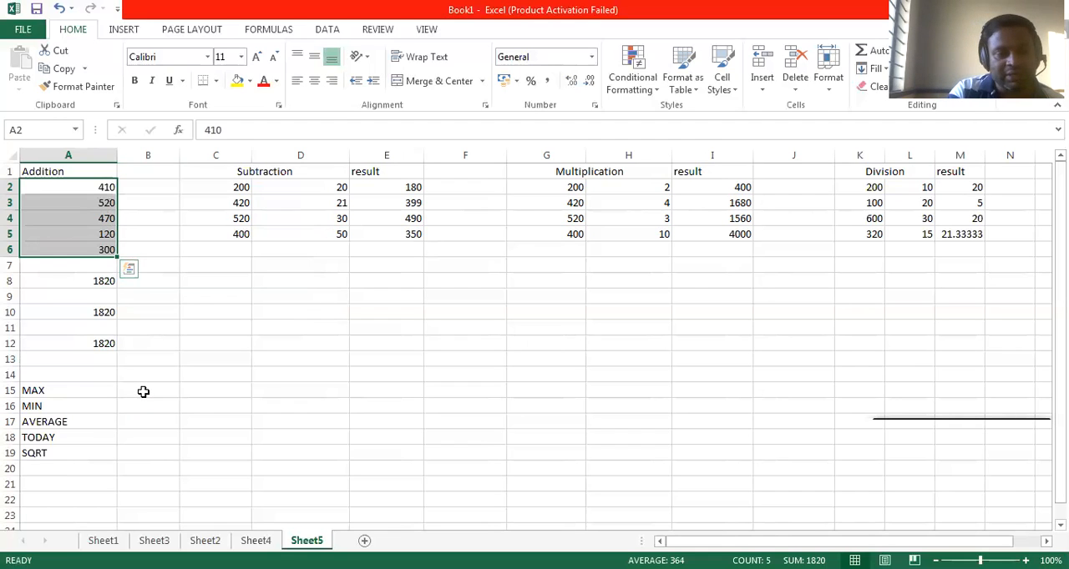
Step: Find the largest Addition value in cell B15 with the formula =MAX(A2:A6), and check it against the numbers in column A
click(142, 390)
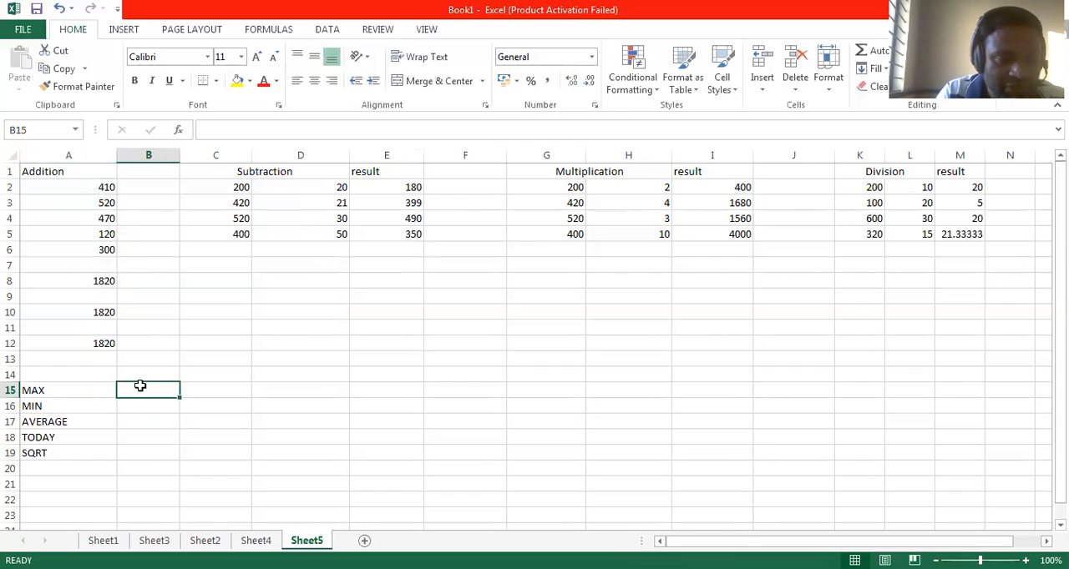
text(=)
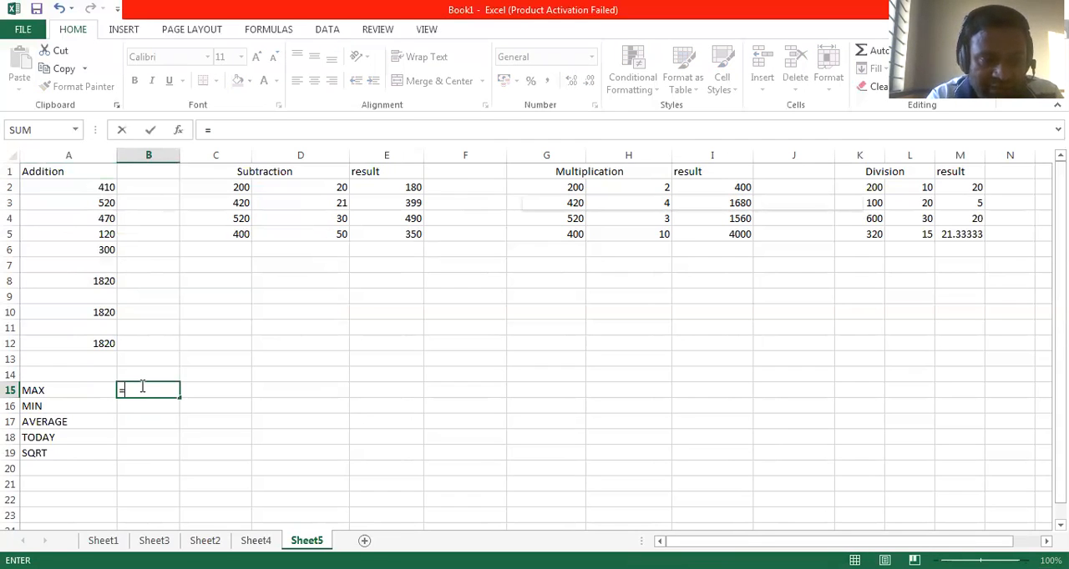
text(MAX)
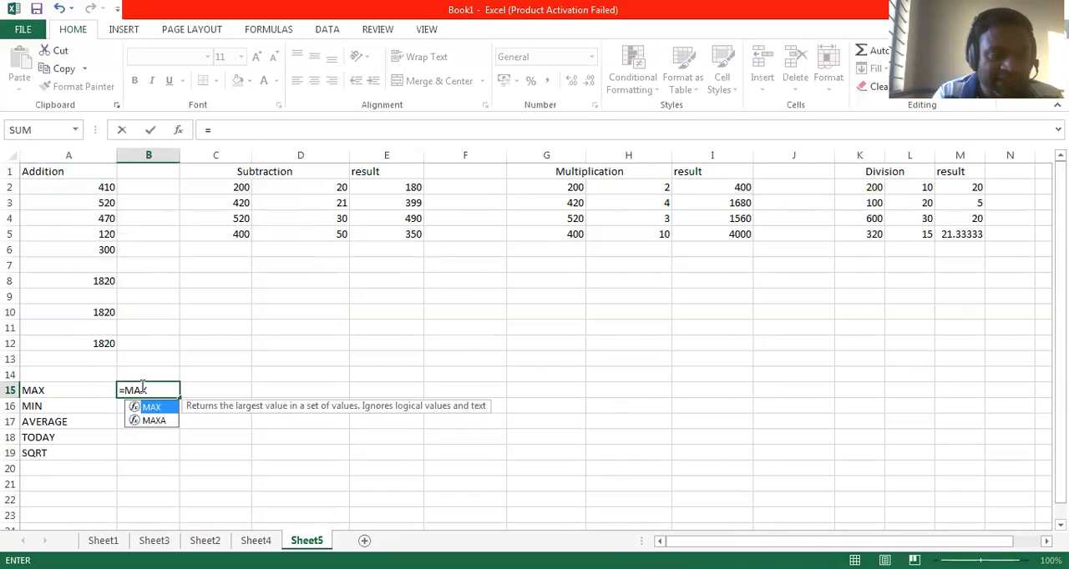
text(()
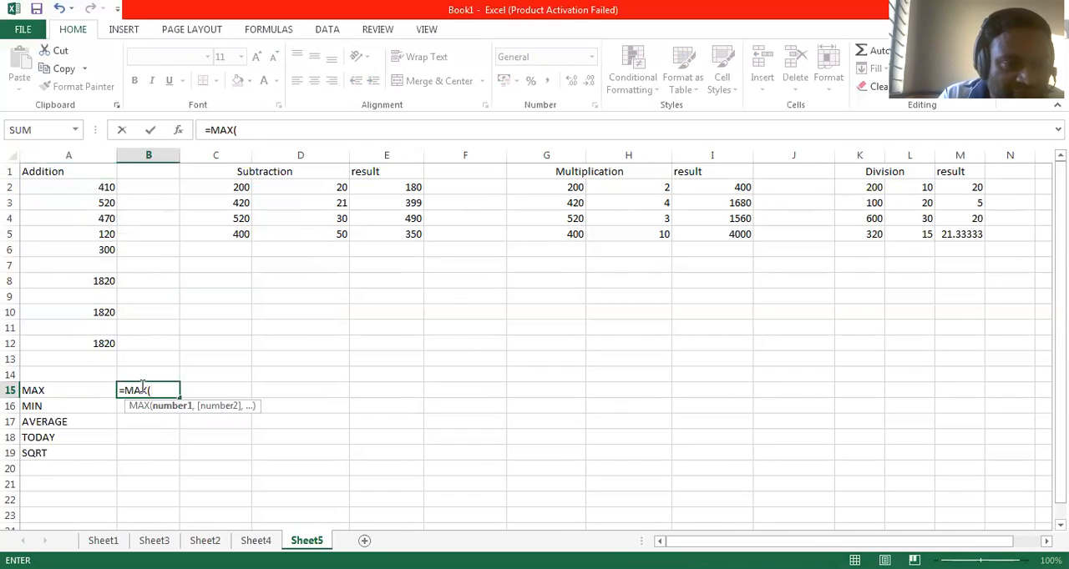
text(A2)
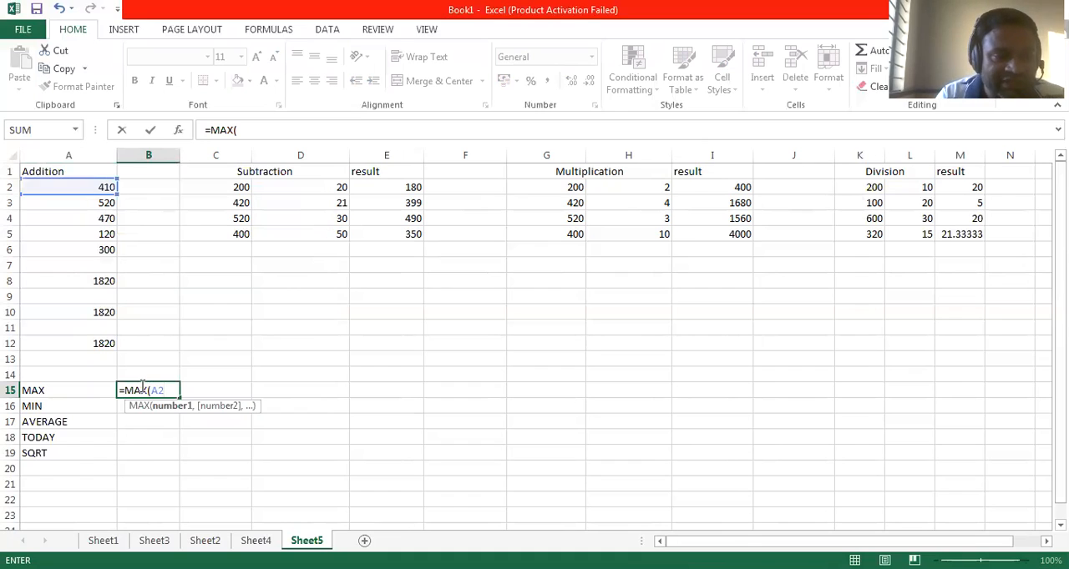
text(:A6))
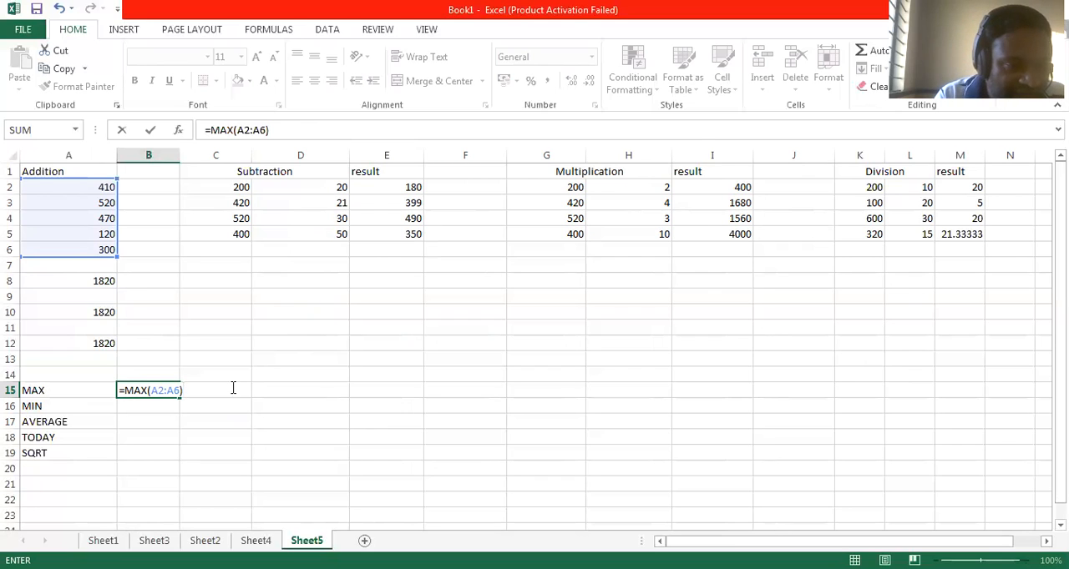
key(Return)
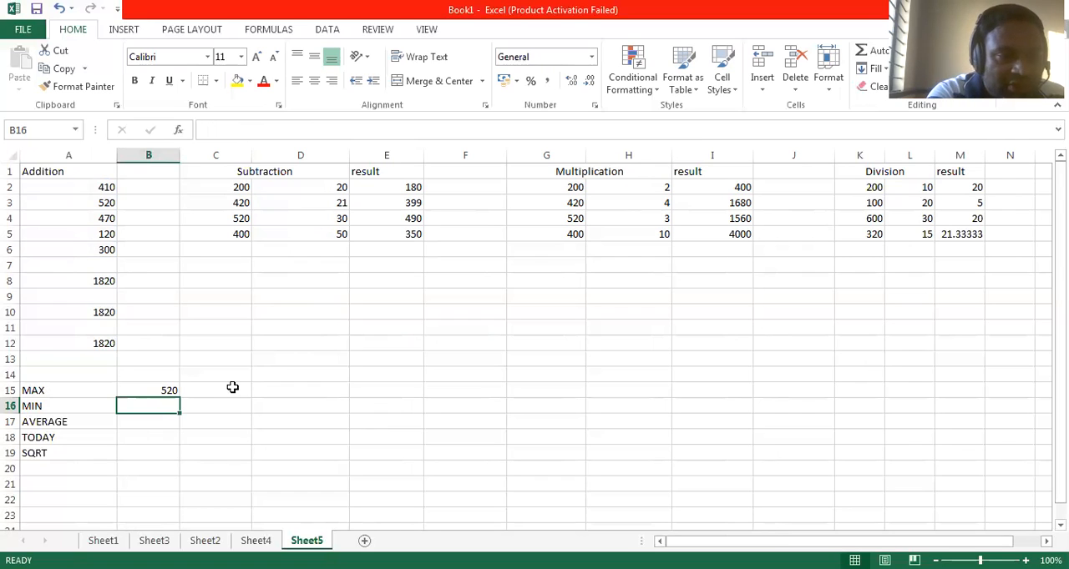
drag(106, 190, 106, 249)
click(106, 200)
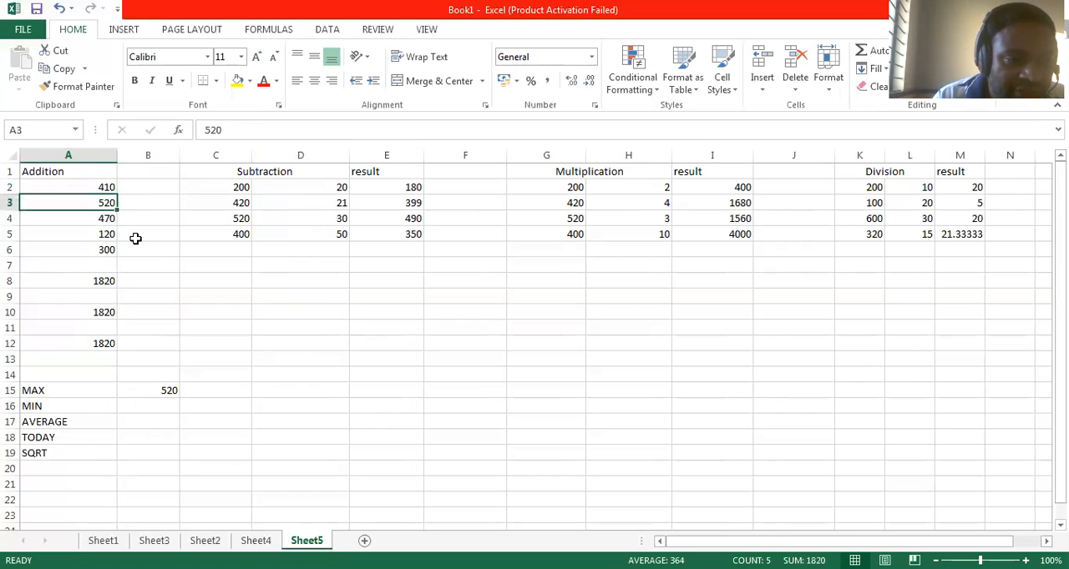
Step: Find the smallest Addition value in cell B16 with the formula =MIN(A2:A6), and check it against the numbers in column A
click(160, 406)
text(MIN)
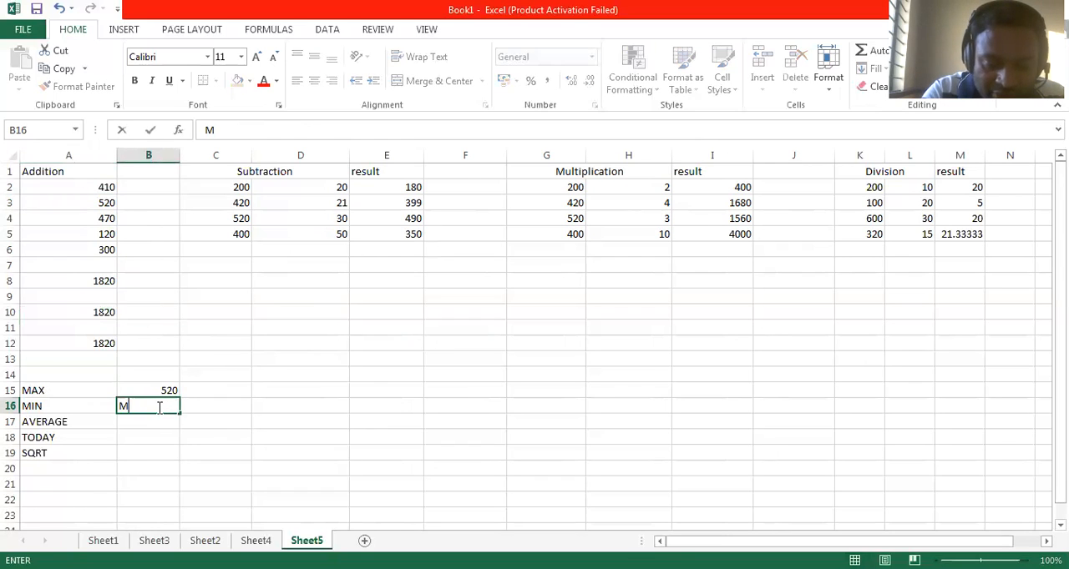
key(BackSpace)
key(BackSpace)
key(BackSpace)
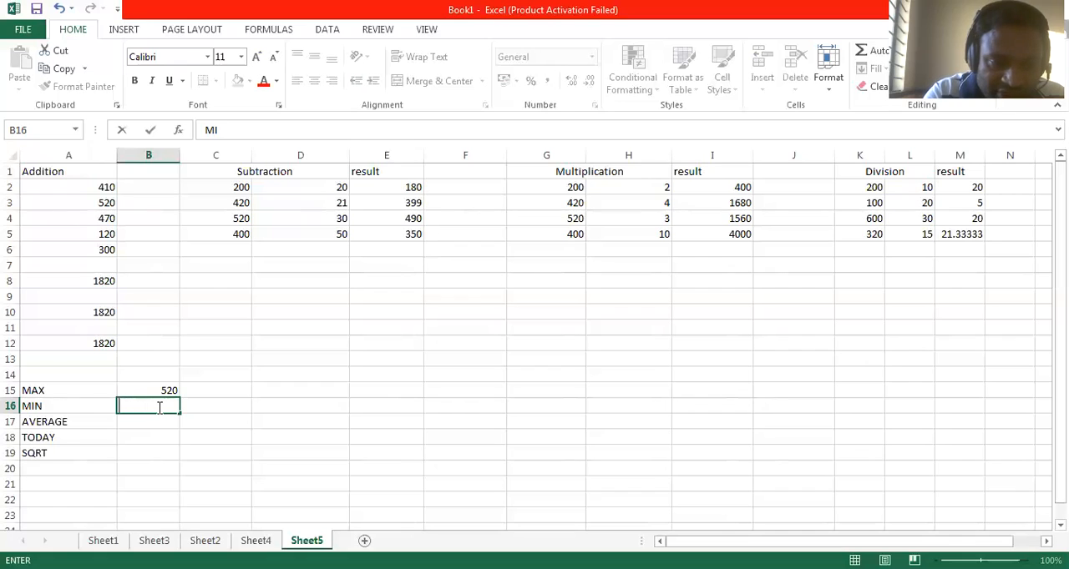
text(=)
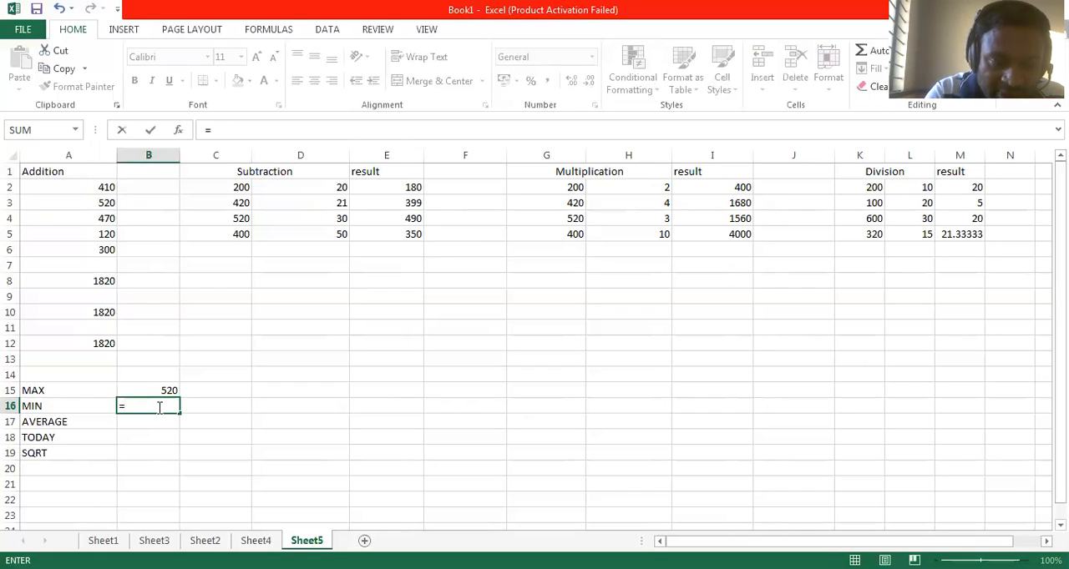
text(MIN()
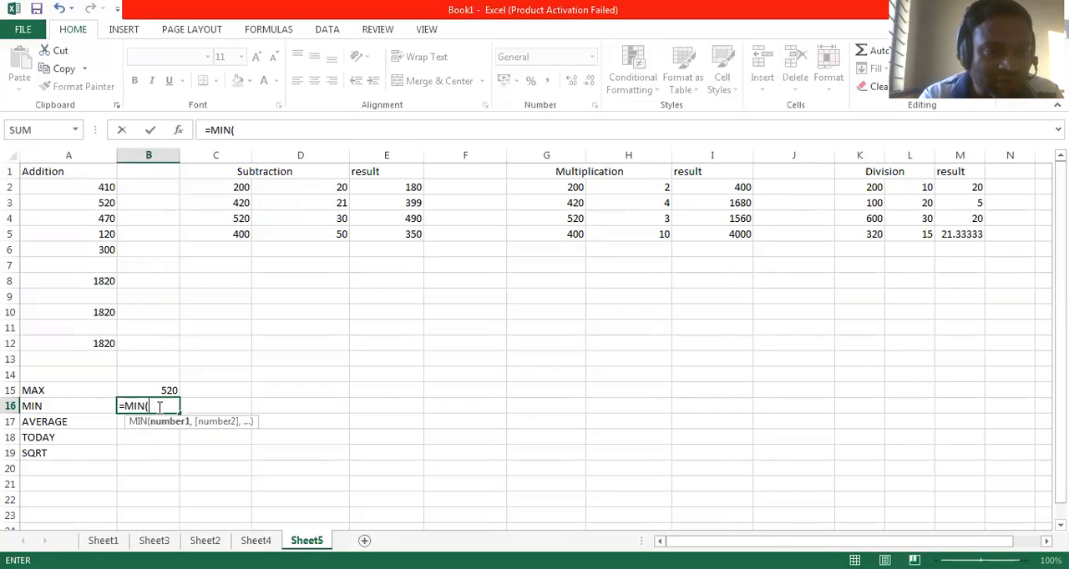
text(A2:A)
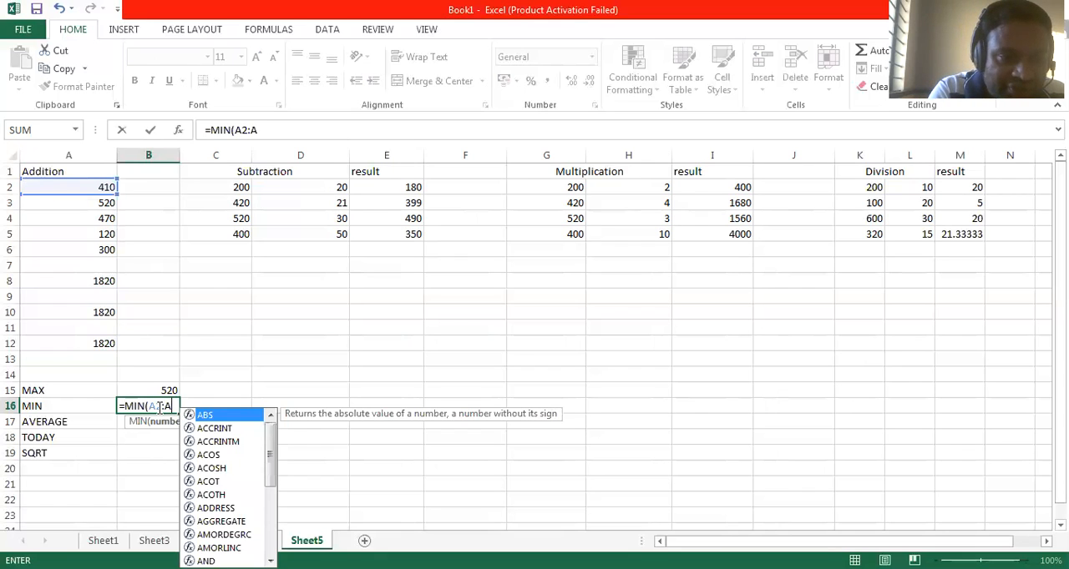
text(6))
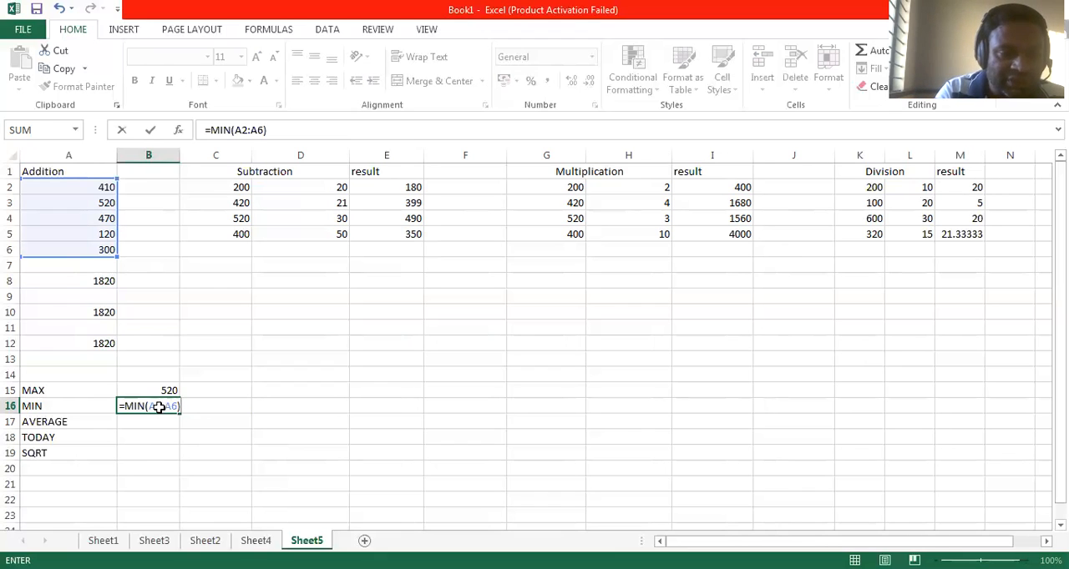
key(Return)
drag(106, 192, 94, 235)
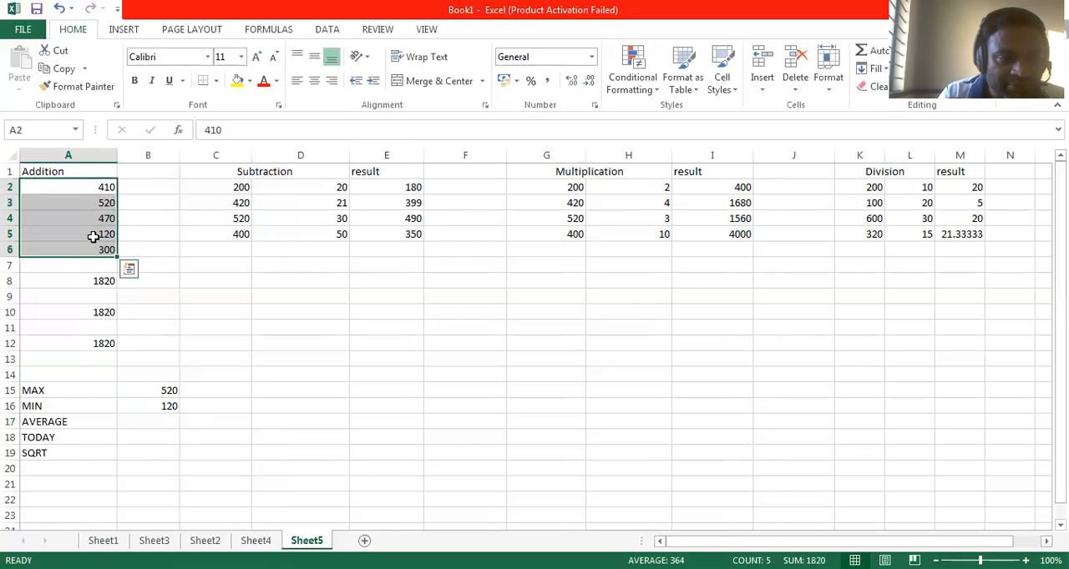
click(93, 235)
Step: Calculate the average of the Addition numbers in cell B17 with the formula =AVERAGE(A2:A6)
click(167, 420)
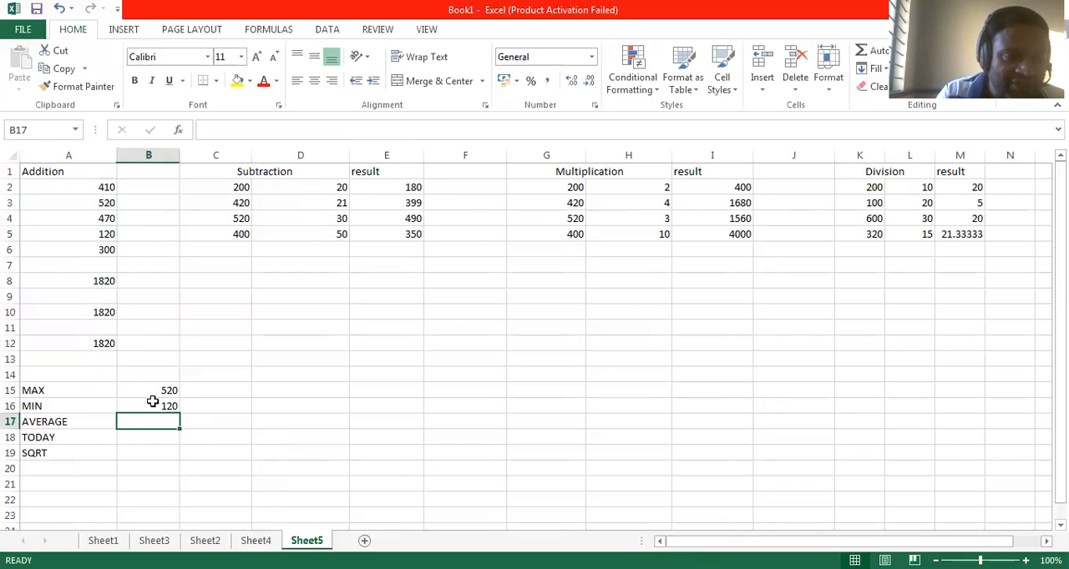
text(=A)
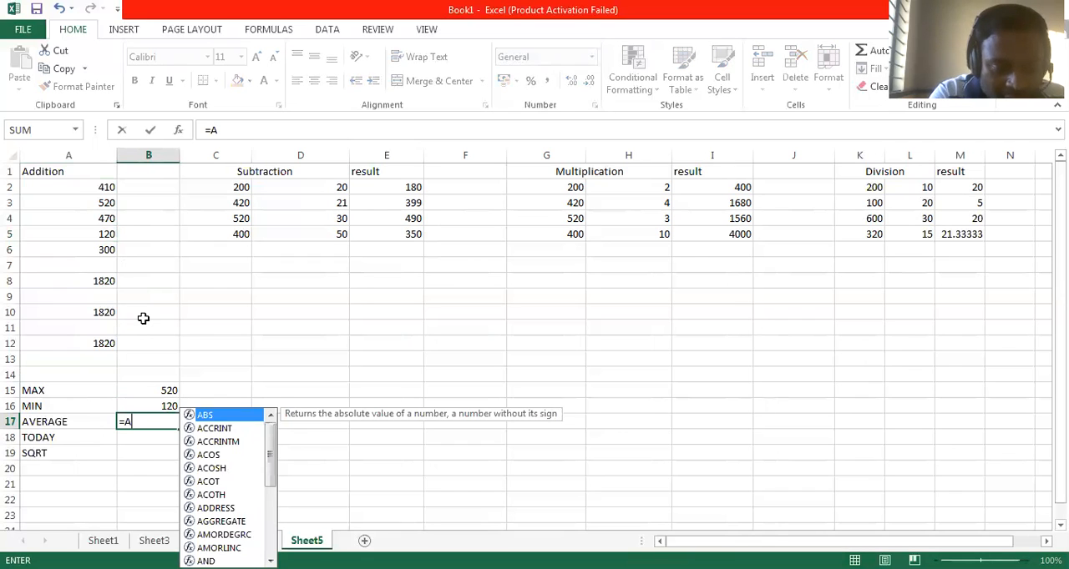
text(VERAGE)
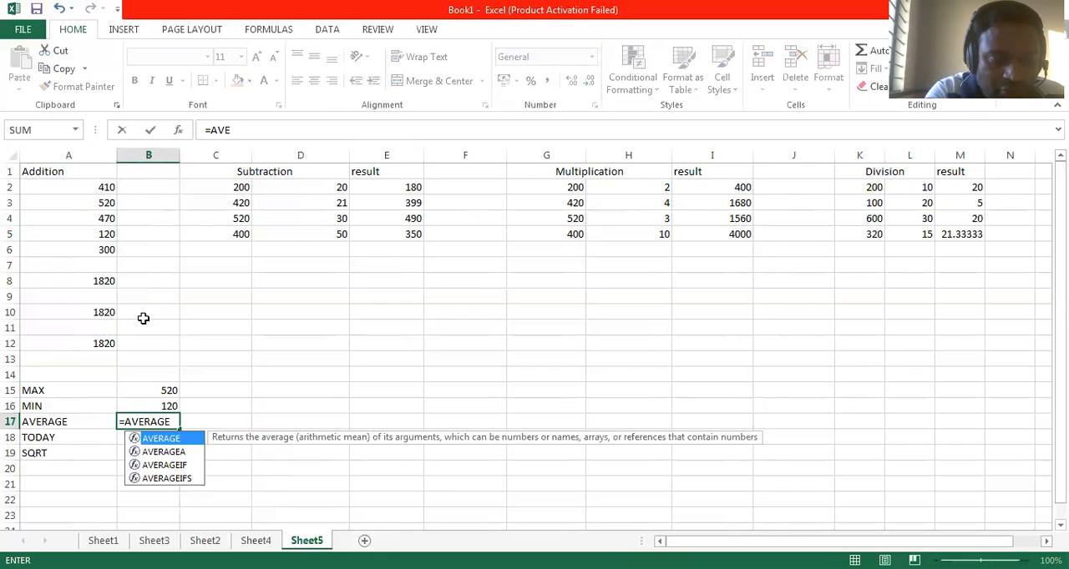
text((A2:A)
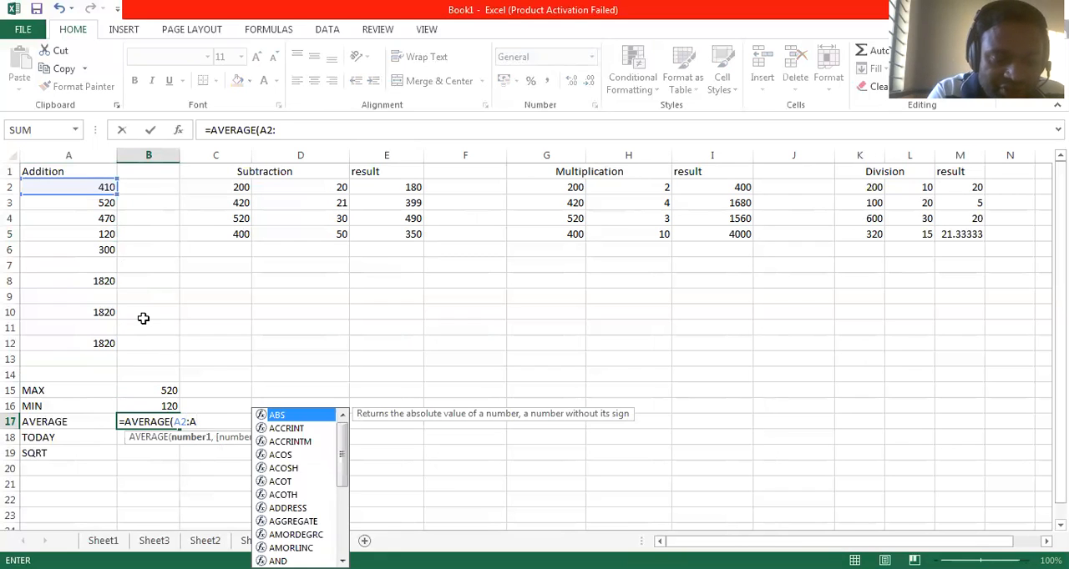
text(6))
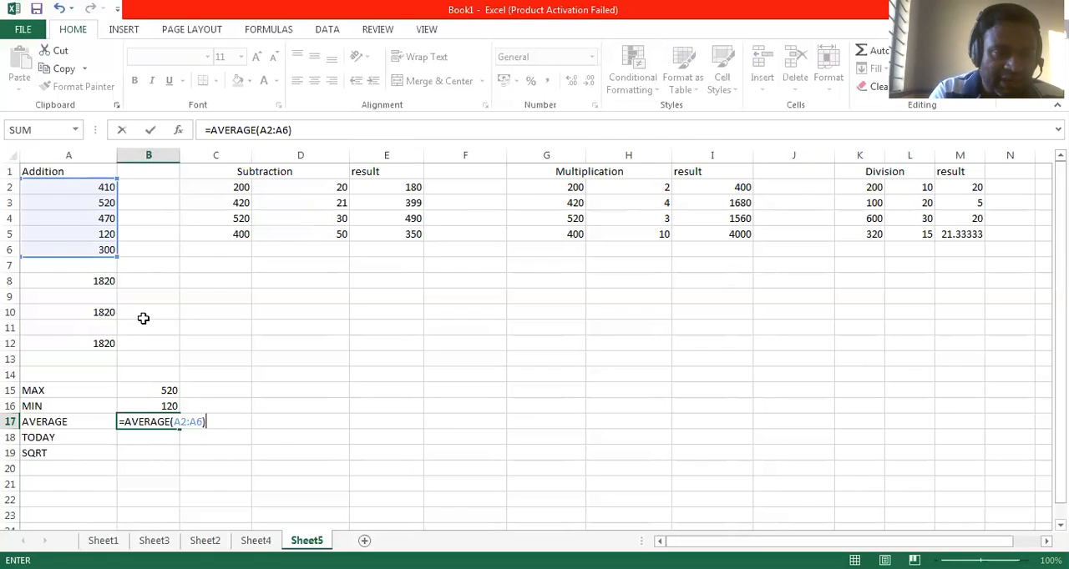
key(Return)
click(163, 420)
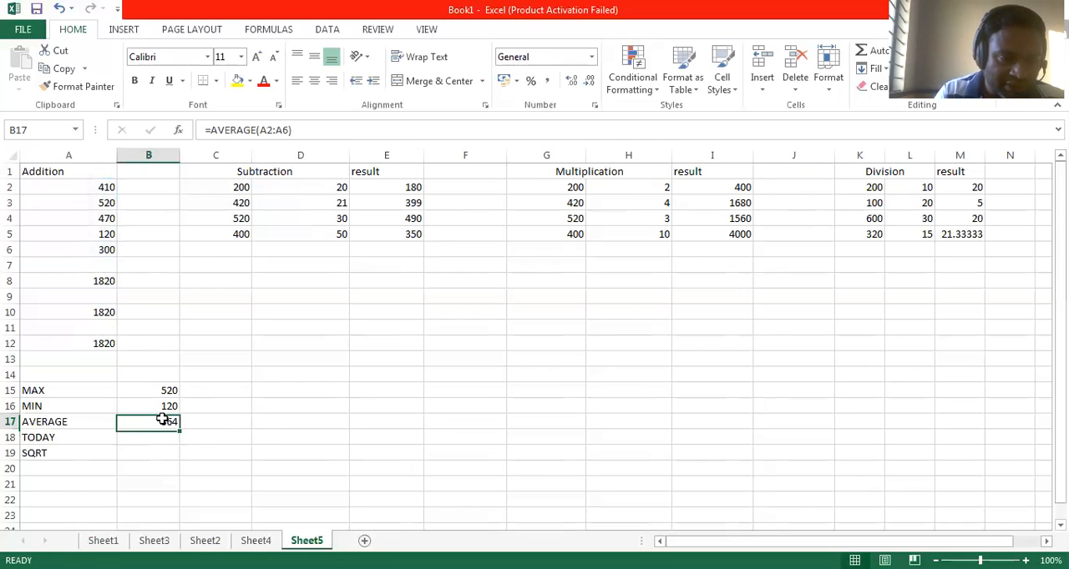
Step: Insert the current date in cell B18 beside the TODAY label with the formula =TODAY()
click(155, 437)
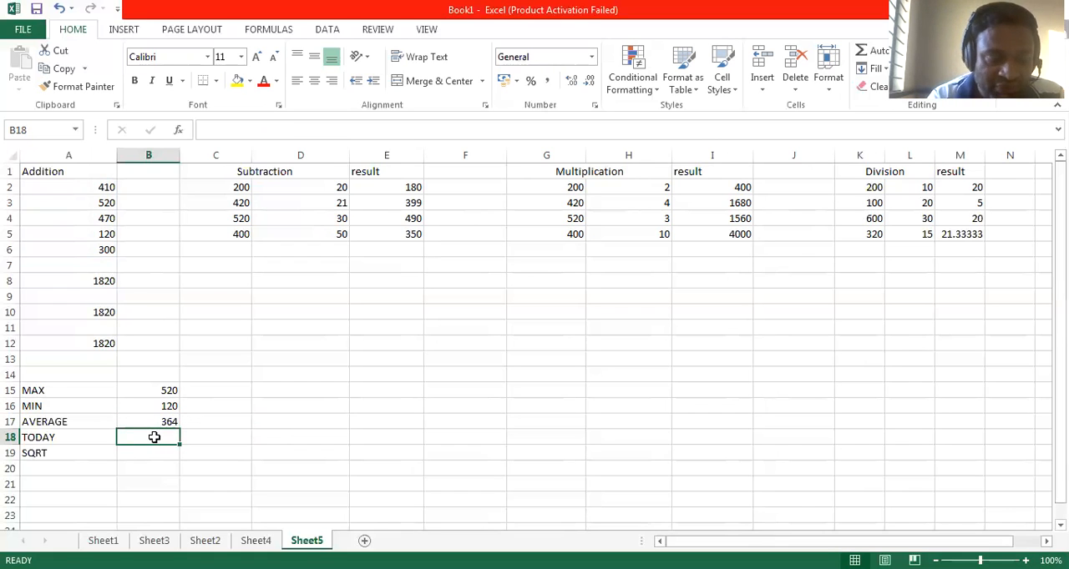
text(=)
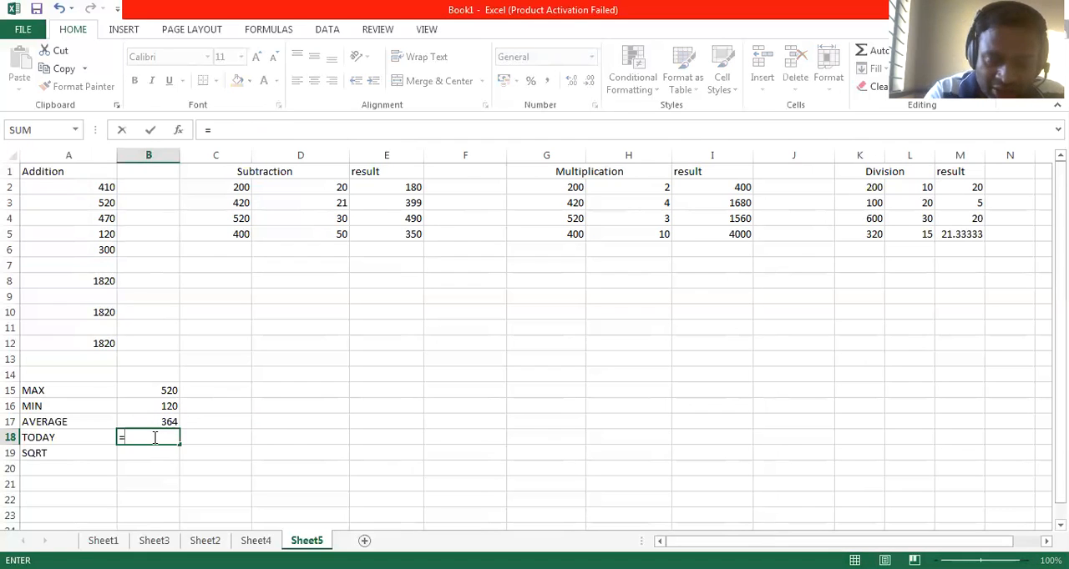
text(TODAY())
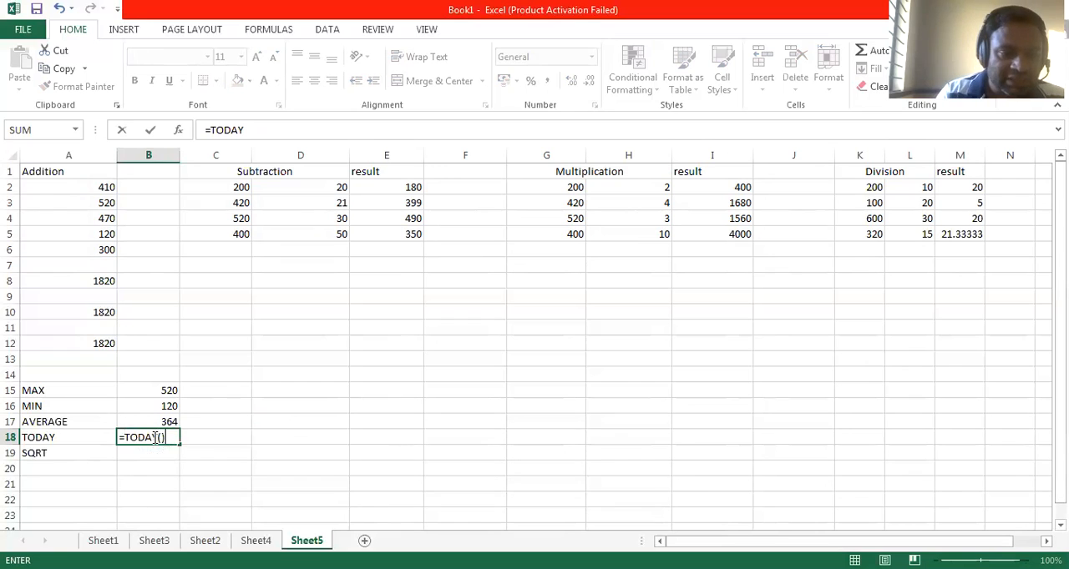
key(Return)
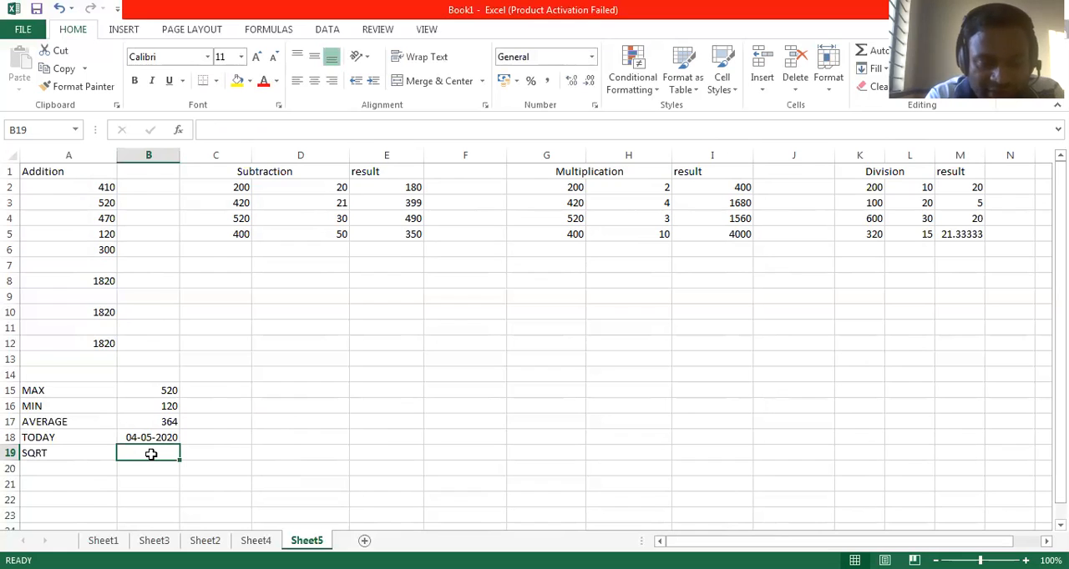
Step: Calculate the square root of 64 in cell B19 beside the SQRT label with the formula =SQRT(64)
text(=)
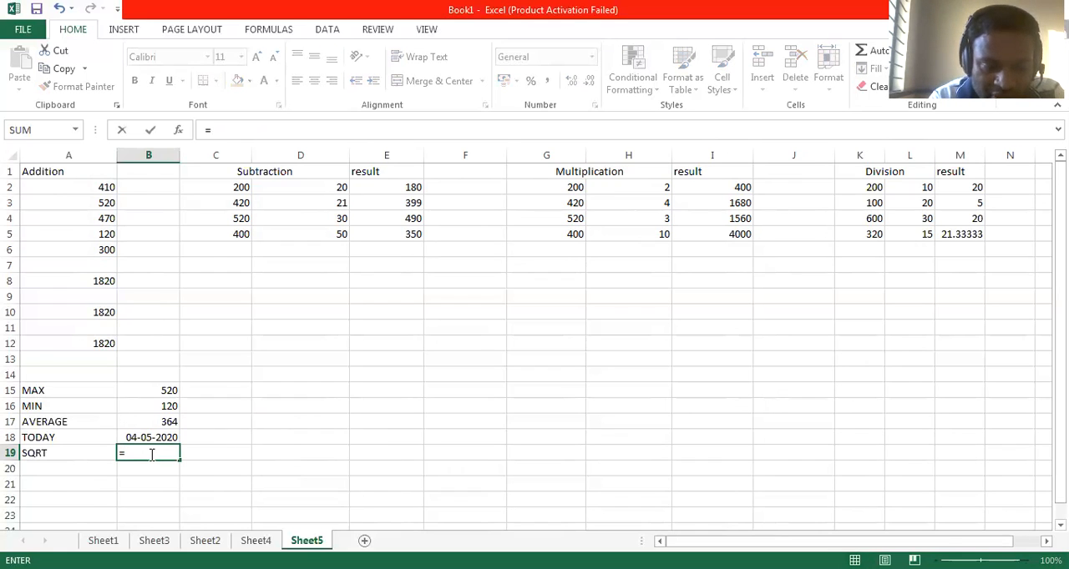
text(SQRT)
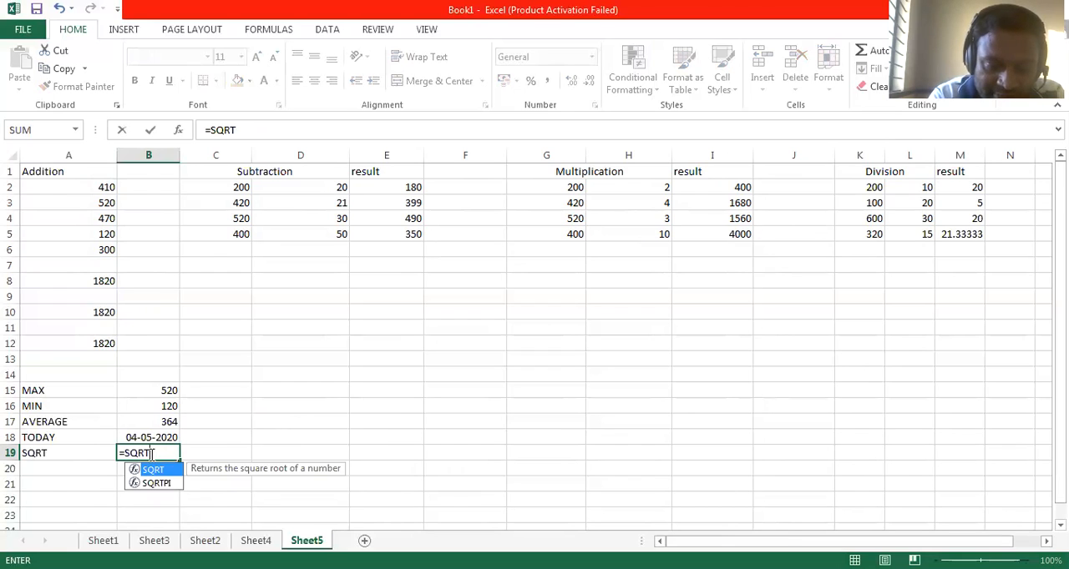
text((64))
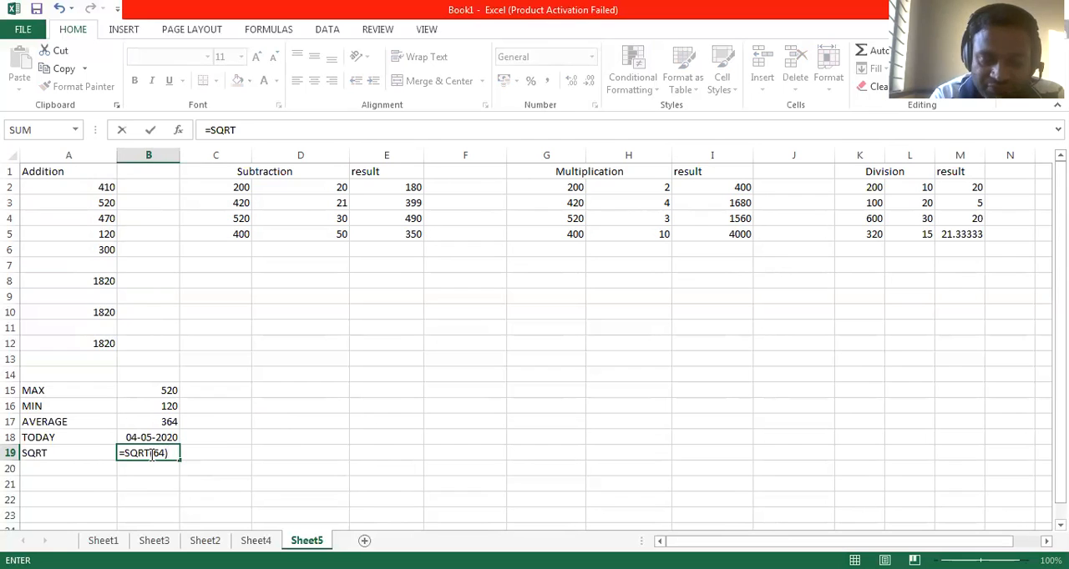
key(Return)
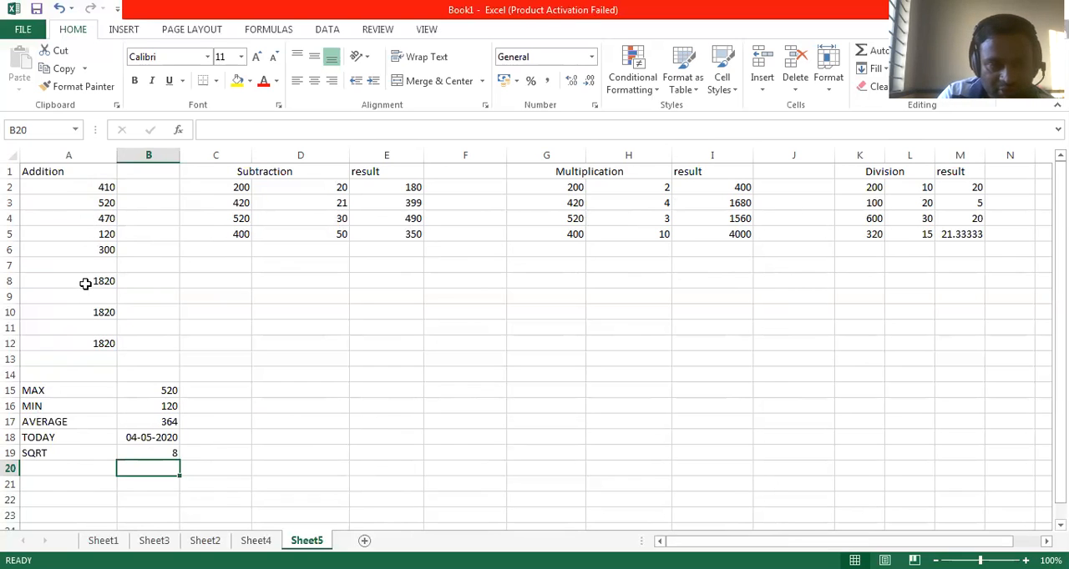
Step: Center the contents of cells A1 to M13 horizontally and align them to the middle vertically
drag(51, 167, 487, 357)
drag(967, 365, 949, 353)
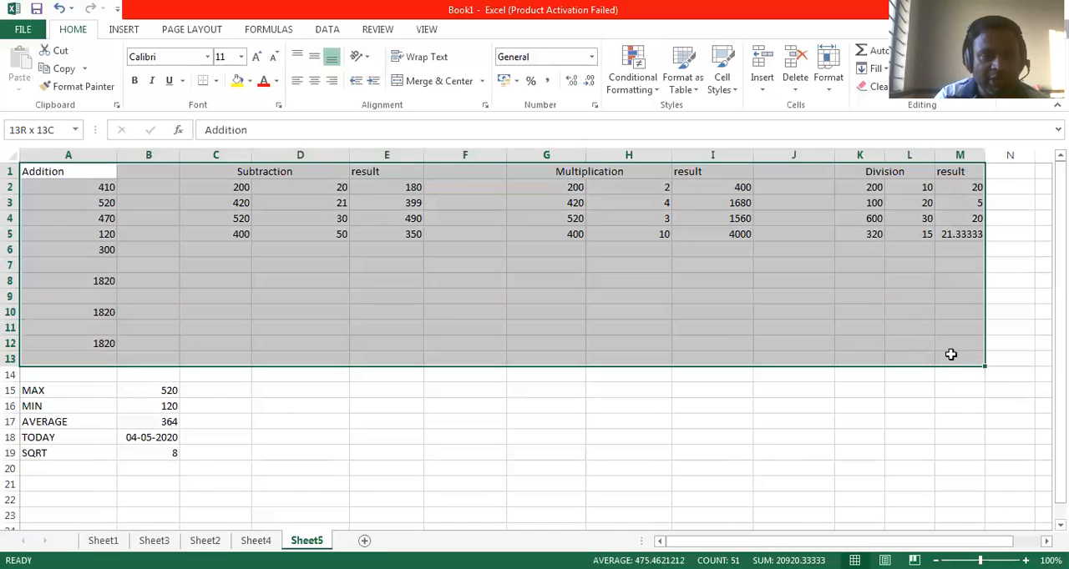
click(314, 80)
click(310, 58)
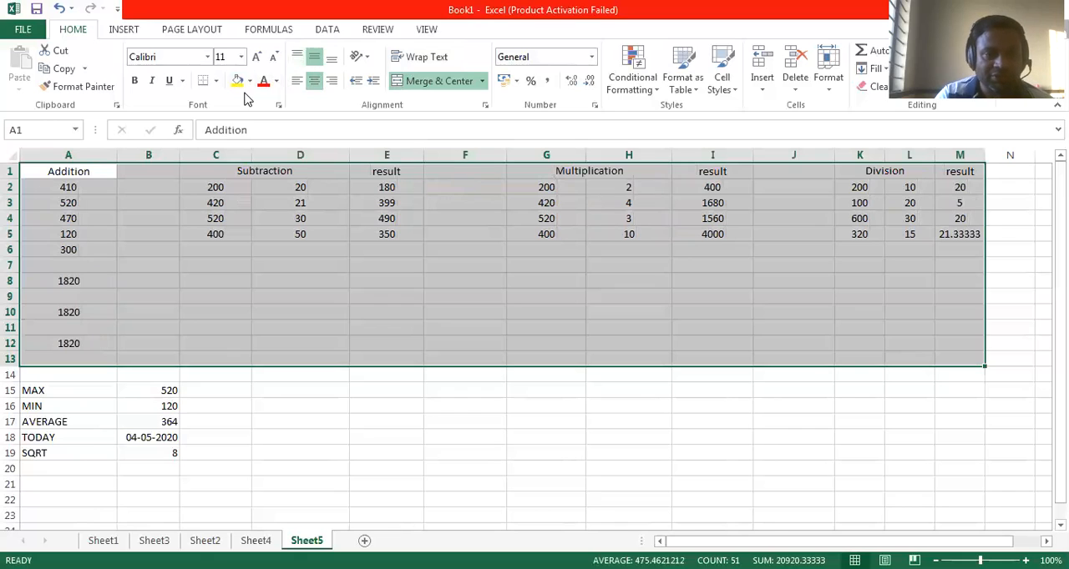